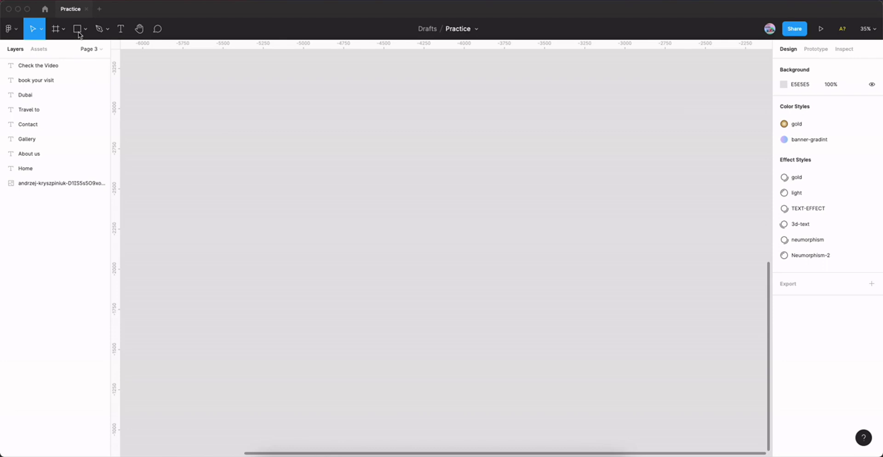
# Draw a new frame on Page 3 and size it to 1920 × 1080
pyautogui.click(62, 32)
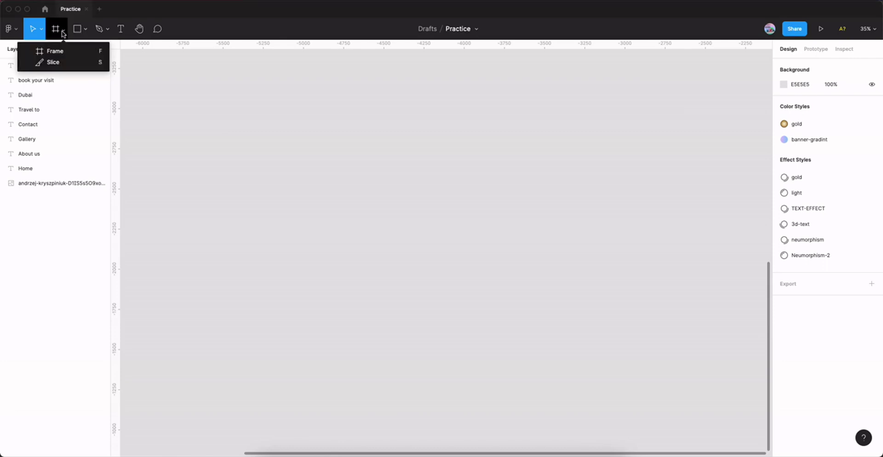
pyautogui.click(62, 49)
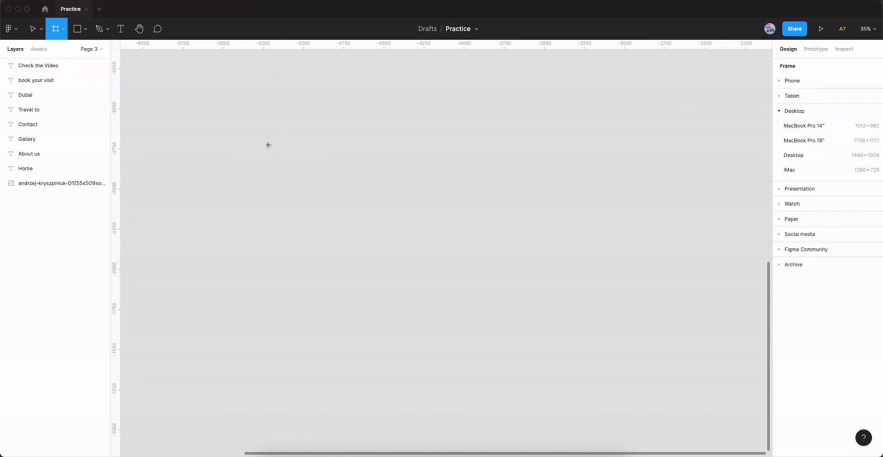
pyautogui.moveTo(268, 145)
pyautogui.mouseDown()
pyautogui.moveTo(638, 338)
pyautogui.moveTo(686, 393)
pyautogui.mouseUp()
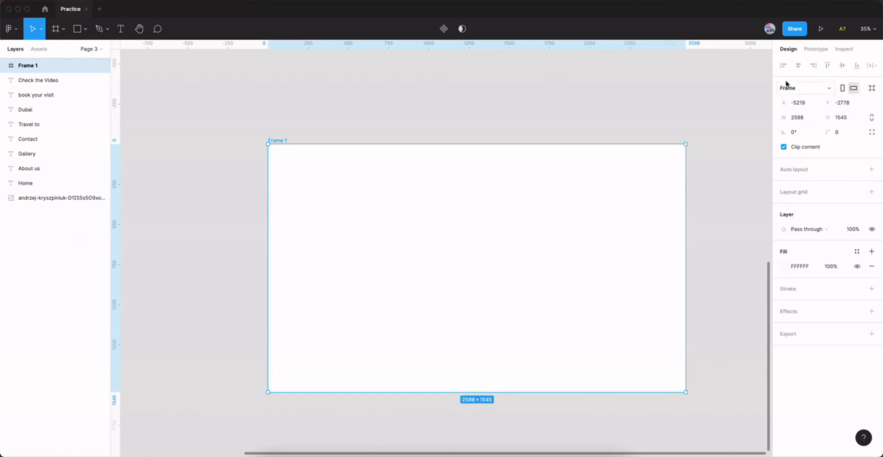
pyautogui.click(803, 119)
pyautogui.press('Tab')
pyautogui.write('10')
pyautogui.press('Return')
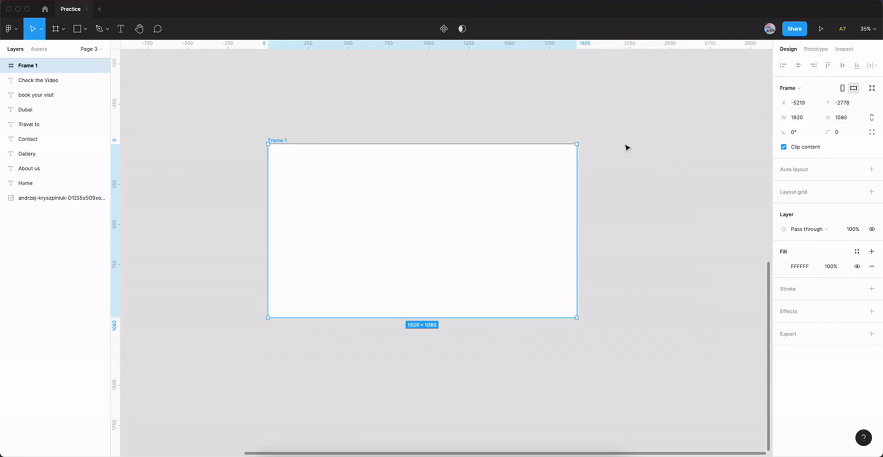
# Move the desert dunes photo into Frame 1
pyautogui.click(379, 119)
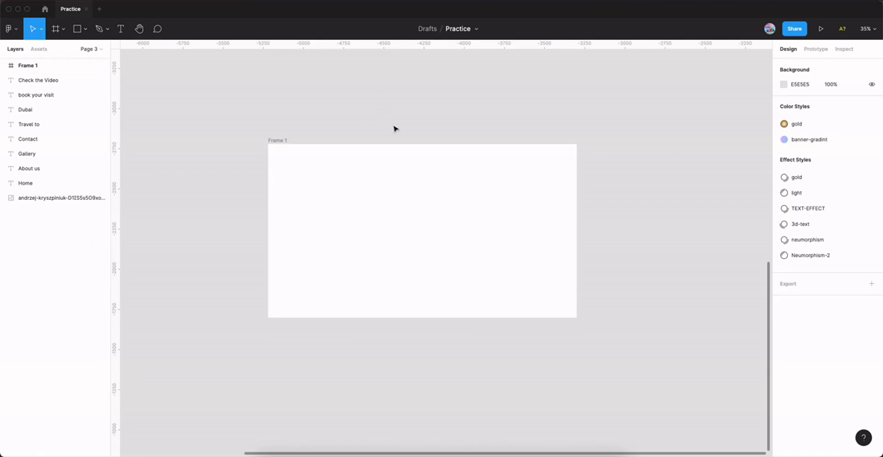
pyautogui.moveTo(394, 128); pyautogui.dragTo(356, 94)
pyautogui.click(321, 126)
pyautogui.moveTo(283, 76)
pyautogui.mouseDown()
pyautogui.moveTo(409, 212)
pyautogui.moveTo(422, 263)
pyautogui.mouseUp()
pyautogui.click(453, 152)
pyautogui.moveTo(453, 151)
pyautogui.mouseDown()
pyautogui.moveTo(365, 87)
pyautogui.moveTo(508, 406)
pyautogui.mouseUp()
pyautogui.moveTo(475, 327)
pyautogui.mouseDown()
pyautogui.moveTo(441, 217)
pyautogui.moveTo(437, 316)
pyautogui.mouseUp()
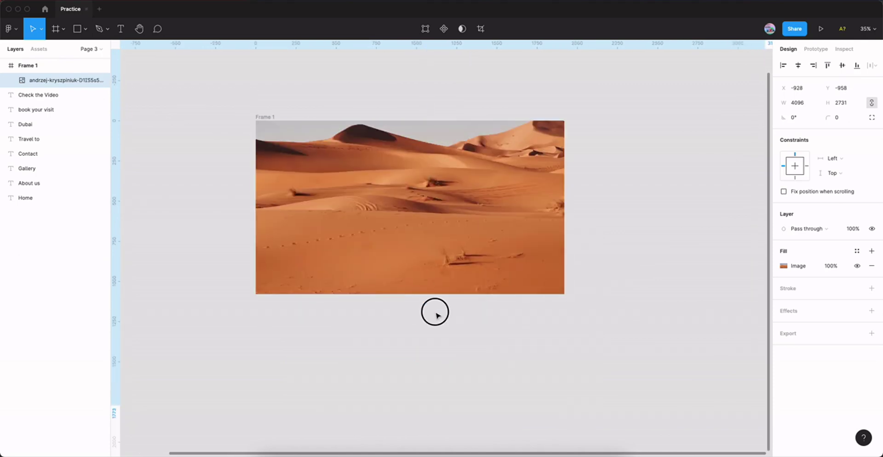
# Scale the dunes photo to 1920 wide and align it to fill Frame 1
pyautogui.click(809, 107)
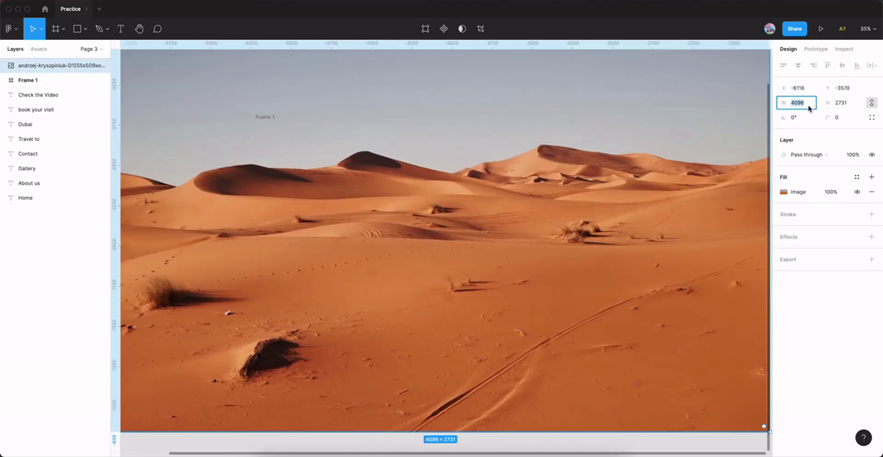
pyautogui.write('1920')
pyautogui.press('Return')
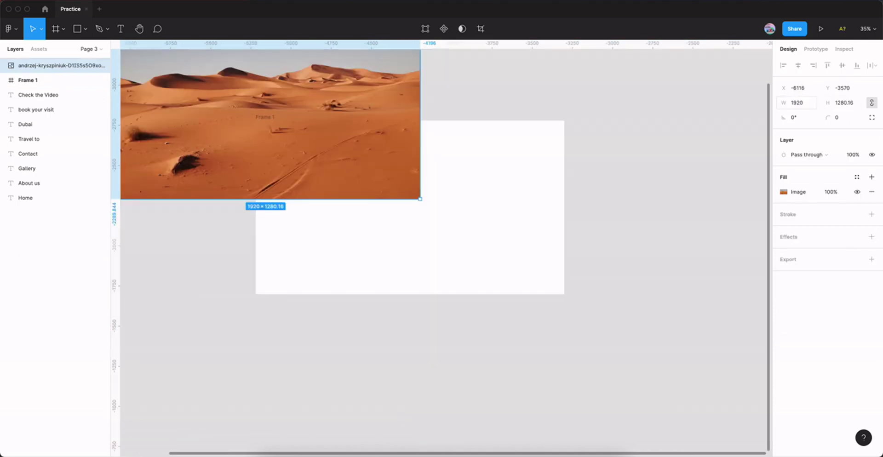
pyautogui.moveTo(388, 201); pyautogui.dragTo(460, 224)
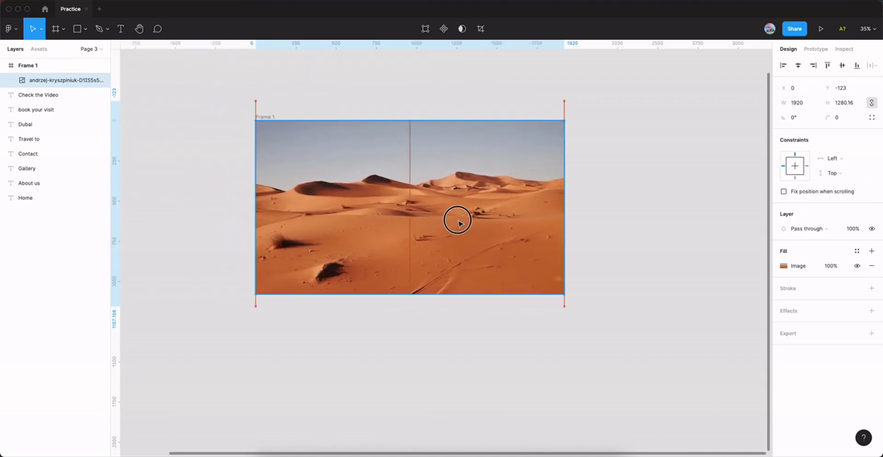
pyautogui.click(599, 213)
pyautogui.hscroll(-2, 534, 218)
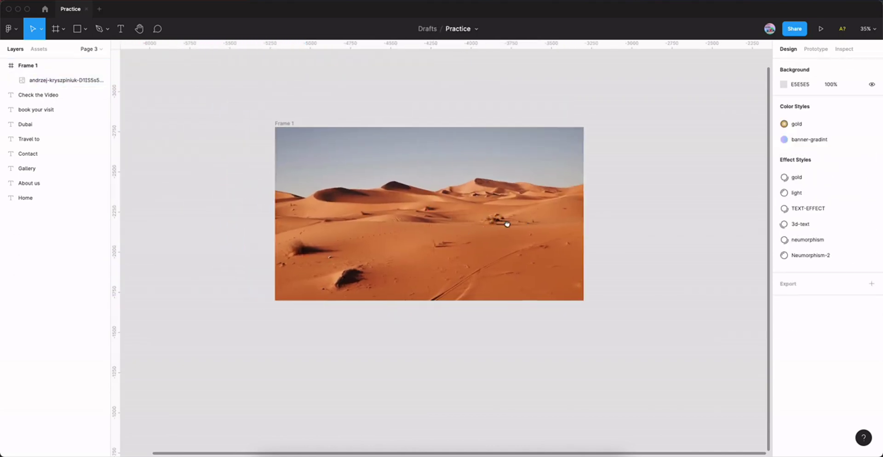
pyautogui.click(507, 221)
pyautogui.click(827, 65)
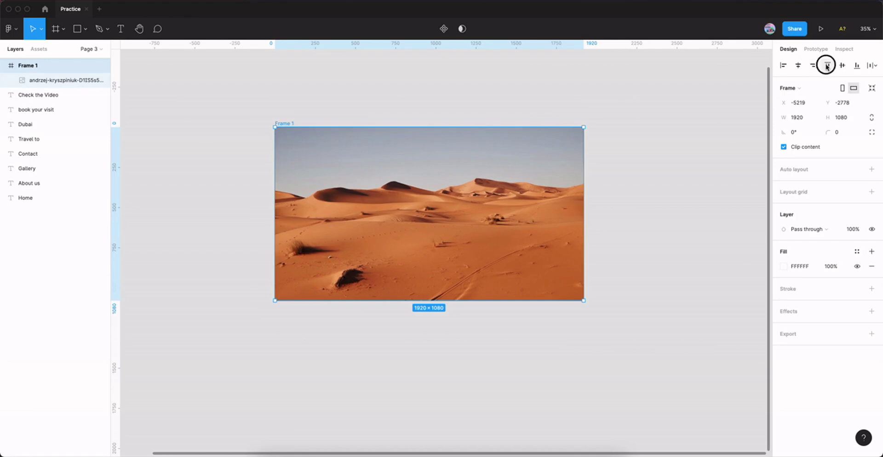
pyautogui.click(669, 183)
pyautogui.moveTo(686, 164); pyautogui.dragTo(672, 181)
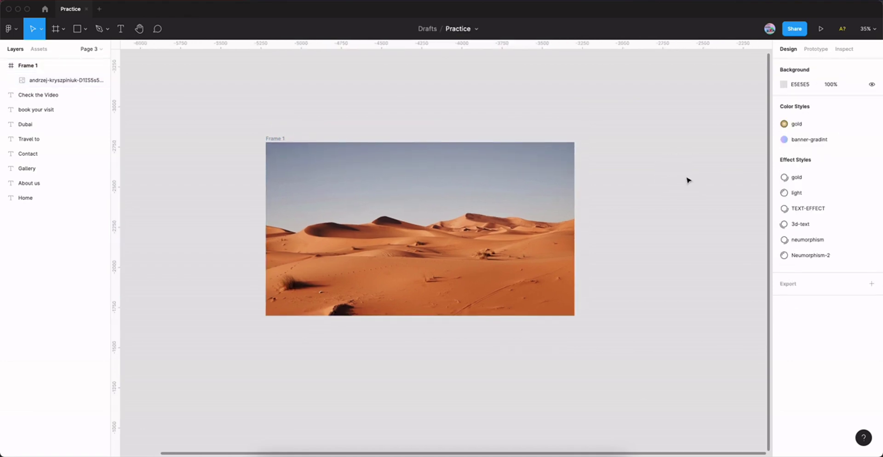
pyautogui.scroll(3, 434, 189)
pyautogui.moveTo(434, 189); pyautogui.dragTo(459, 222)
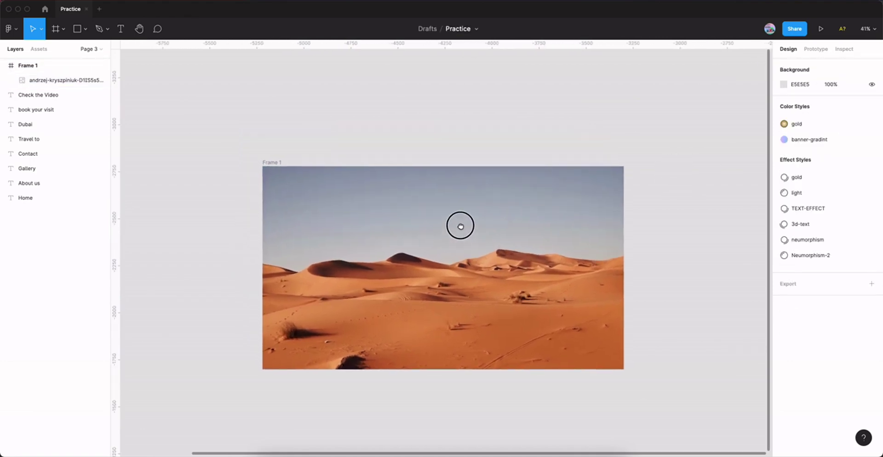
pyautogui.hscroll(3, 428, 137)
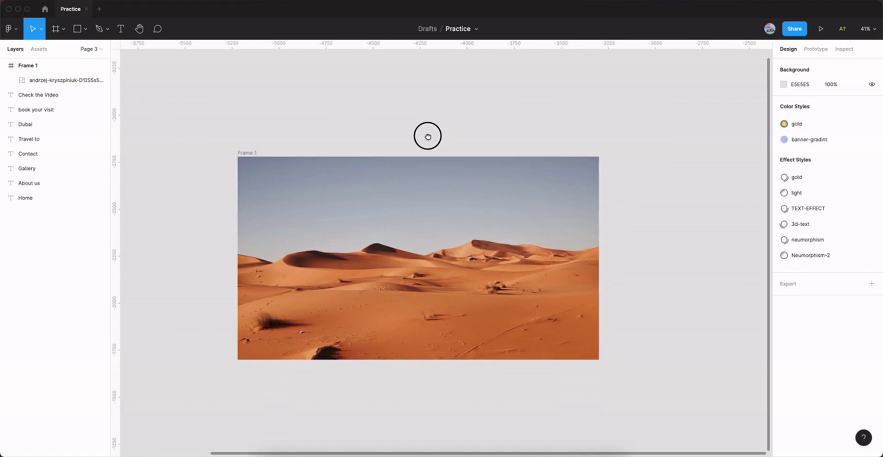
# Draw a 900 × 900 square over the dunes, centred vertically, with no fill and a black stroke
pyautogui.click(85, 30)
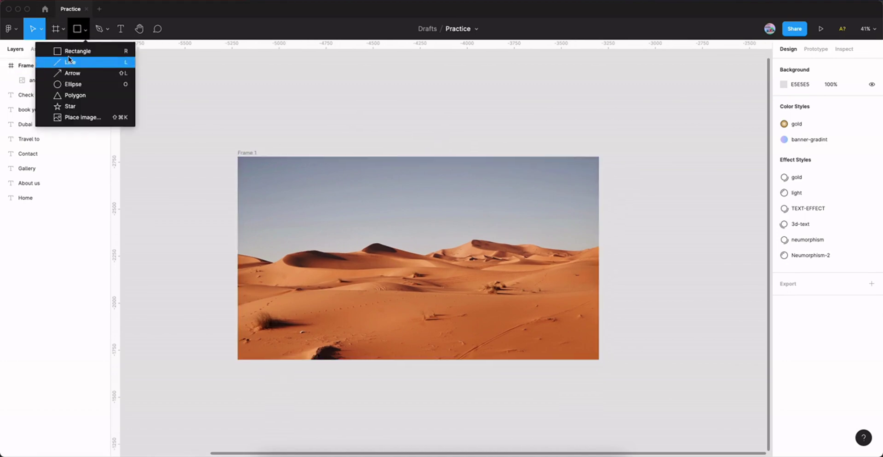
pyautogui.click(88, 47)
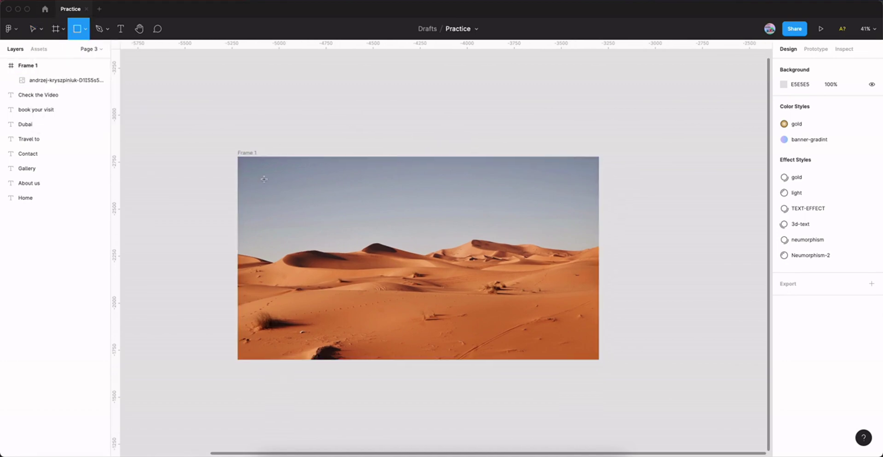
pyautogui.moveTo(401, 257); pyautogui.dragTo(487, 307)
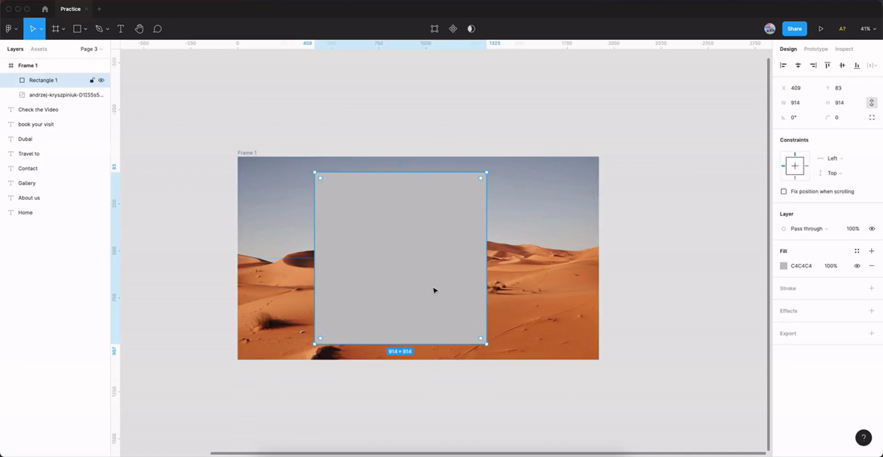
pyautogui.click(846, 104)
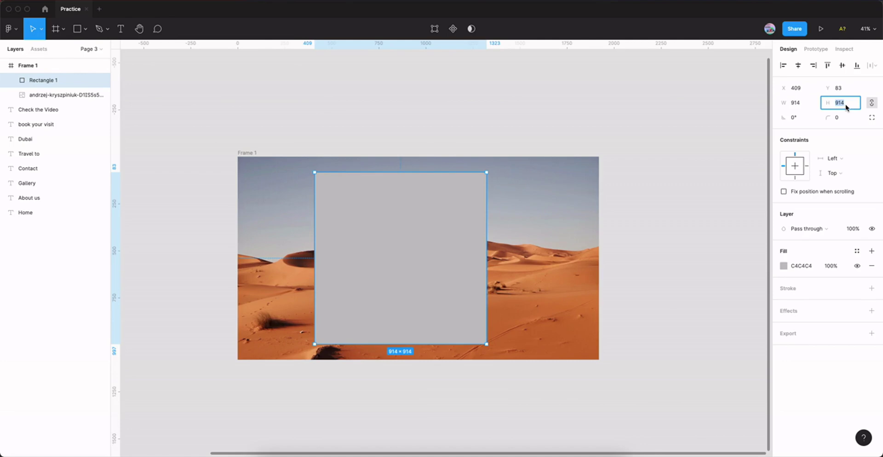
pyautogui.write('900')
pyautogui.press('Return')
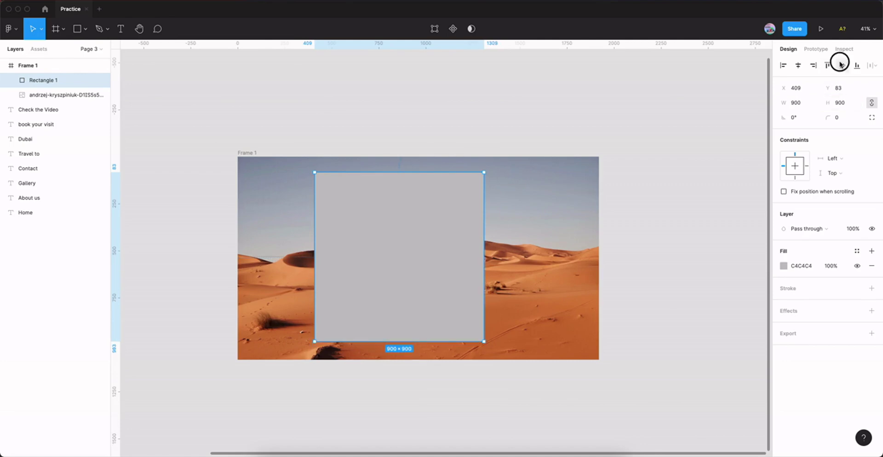
pyautogui.click(842, 65)
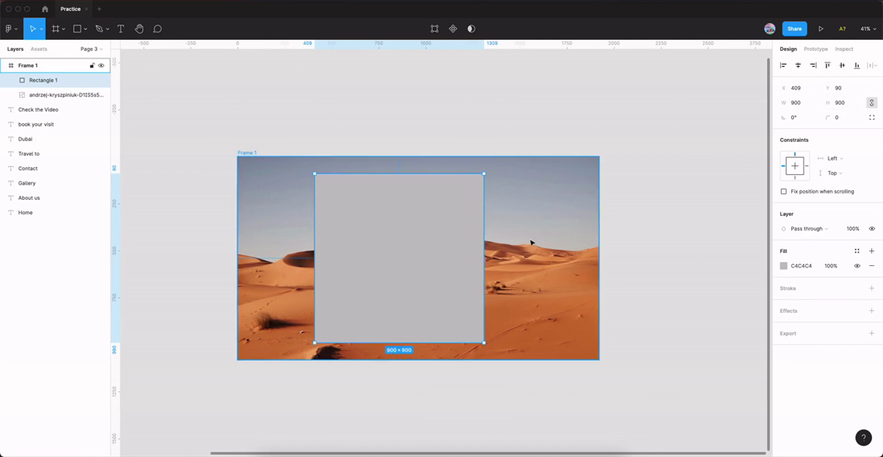
pyautogui.click(872, 266)
pyautogui.click(873, 274)
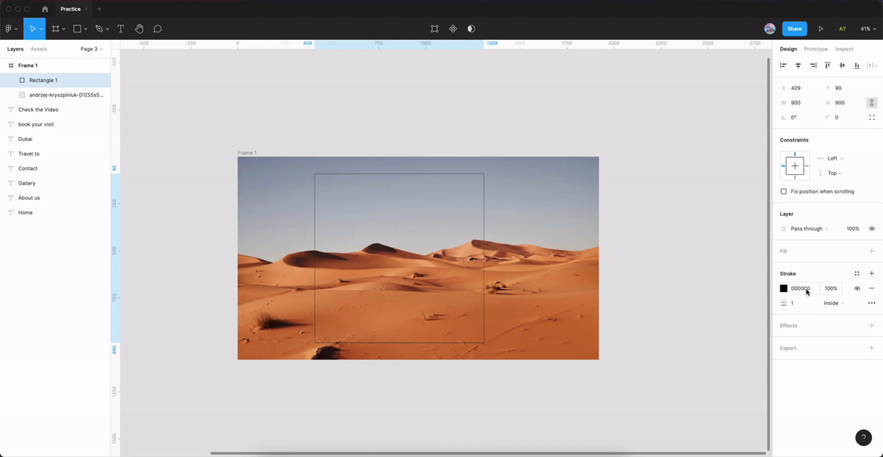
# Make the rectangle's outline white with a stroke weight of 3
pyautogui.click(796, 303)
pyautogui.write('3')
pyautogui.press('Return')
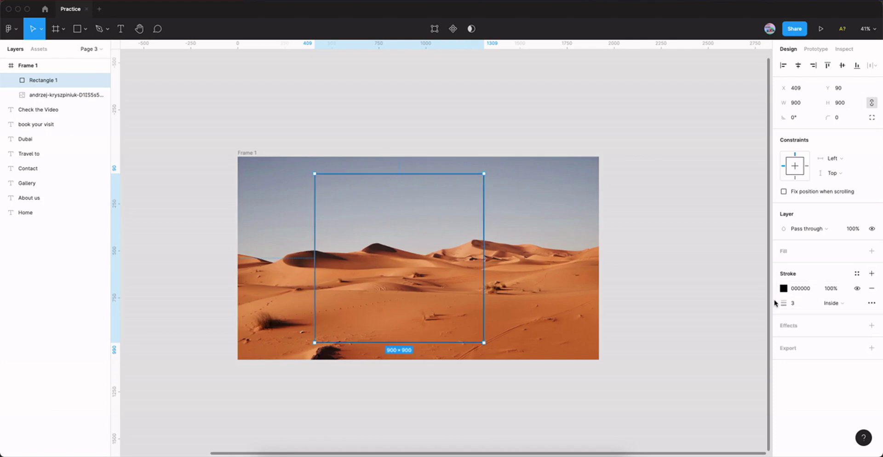
pyautogui.click(784, 288)
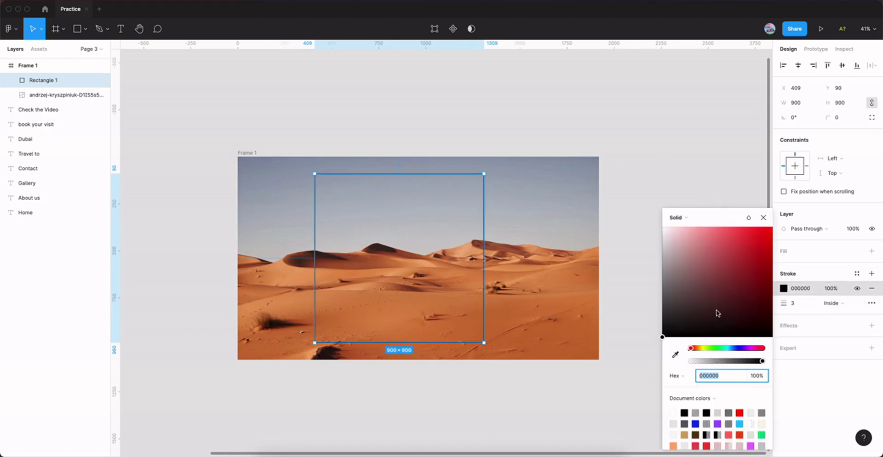
pyautogui.moveTo(716, 309); pyautogui.dragTo(650, 217)
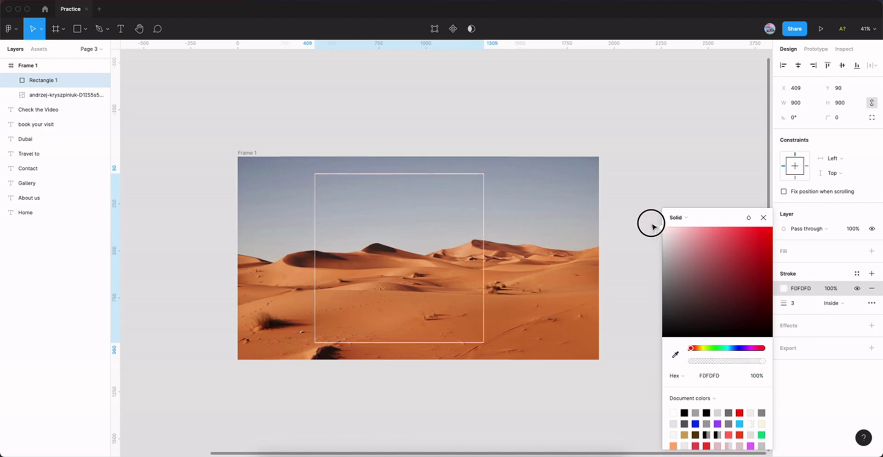
pyautogui.click(763, 218)
# Widen the rectangle to 1600, centre it in the frame, and round corners to 60
pyautogui.moveTo(484, 275); pyautogui.dragTo(556, 274)
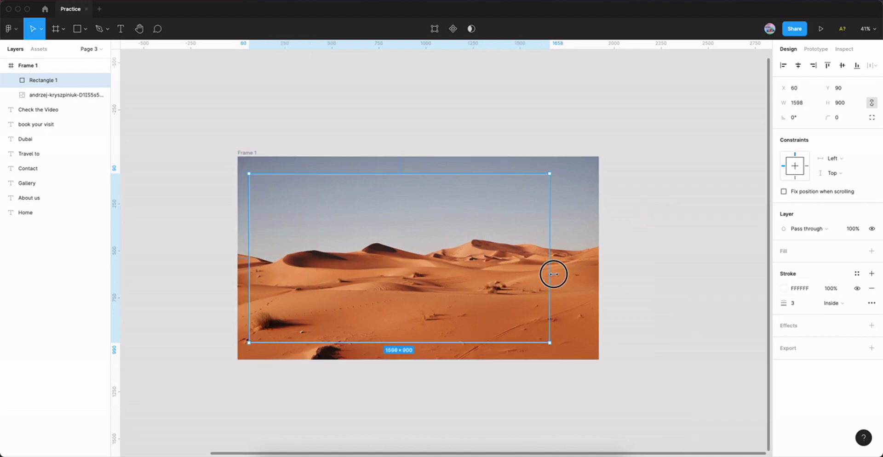
pyautogui.click(804, 104)
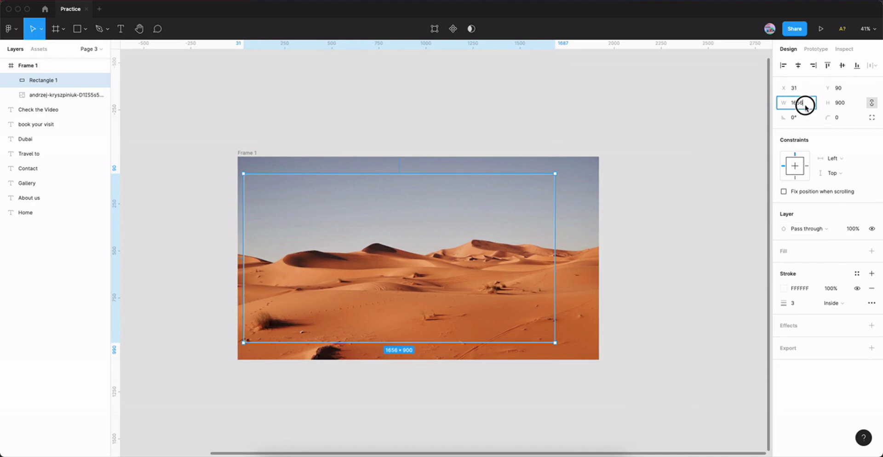
pyautogui.write('1600')
pyautogui.press('Return')
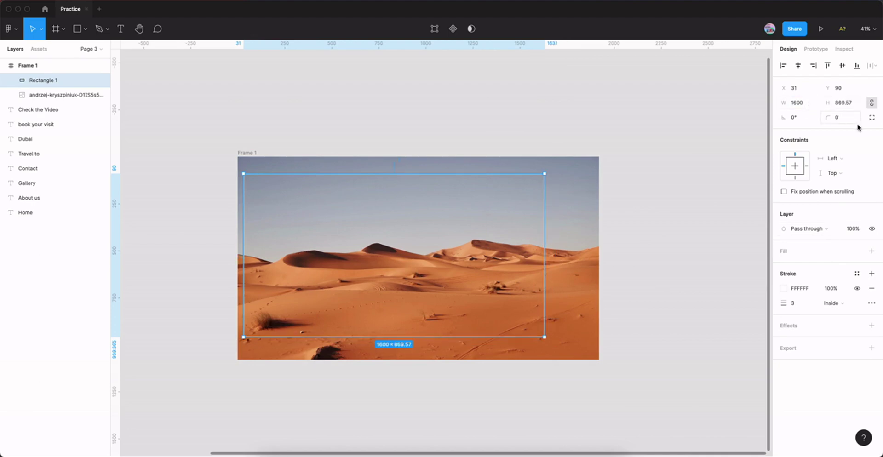
pyautogui.click(798, 65)
pyautogui.click(842, 65)
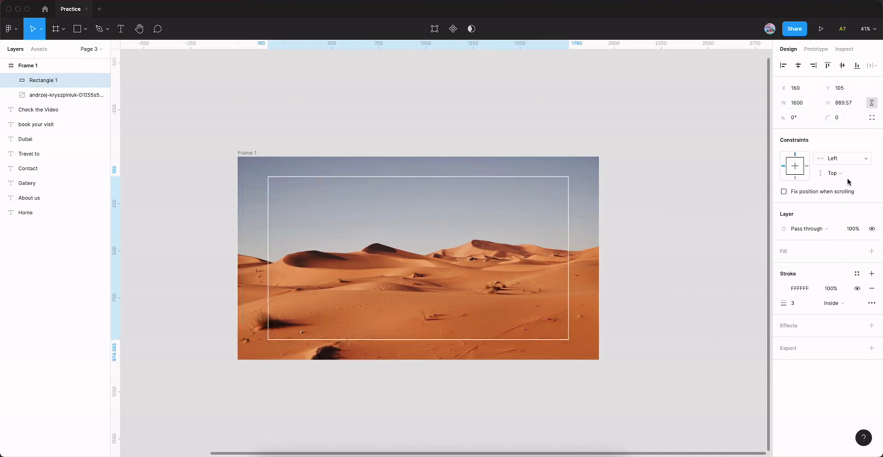
pyautogui.click(847, 117)
pyautogui.write('60')
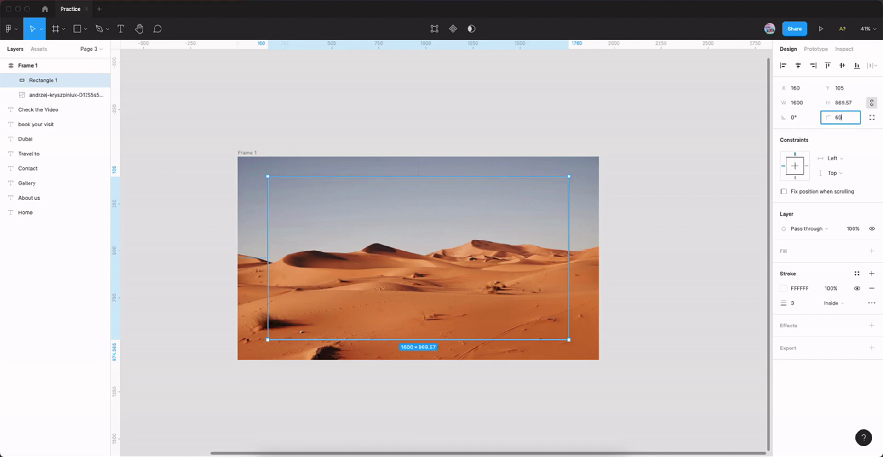
pyautogui.press('Return')
# Set the rectangle's white outline weight to 7
pyautogui.click(806, 304)
pyautogui.write('6')
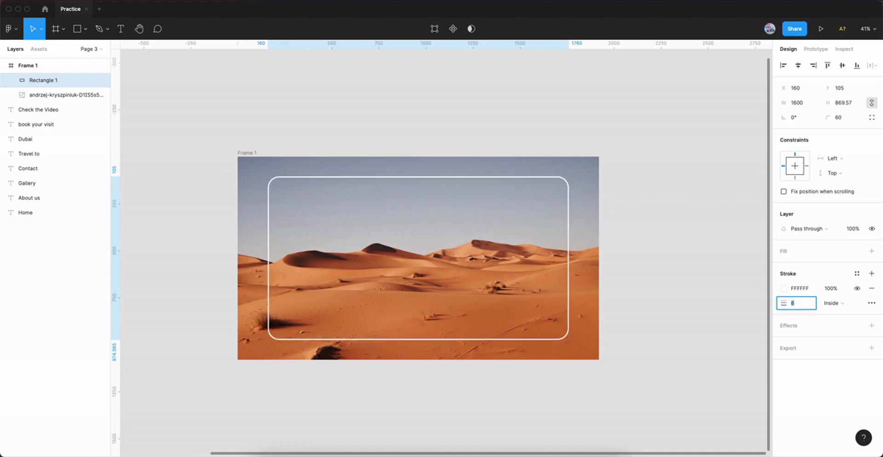
pyautogui.press('Up')
pyautogui.press('Up')
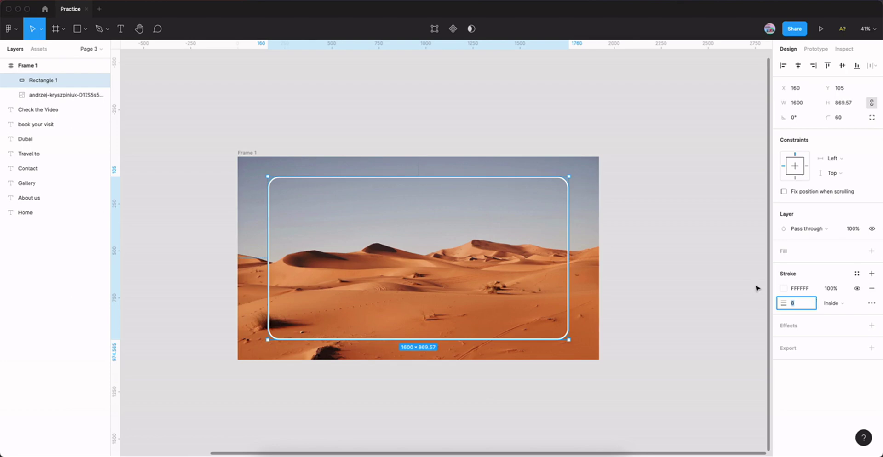
pyautogui.click(673, 230)
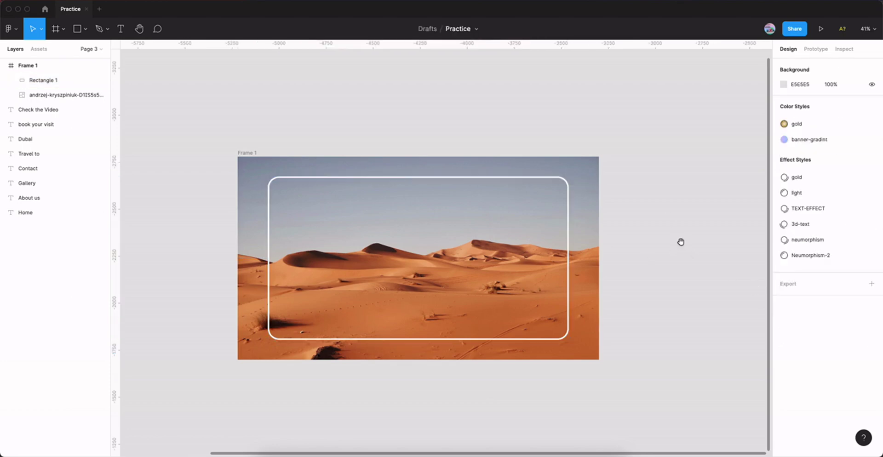
pyautogui.click(570, 213)
pyautogui.click(803, 307)
pyautogui.write('7')
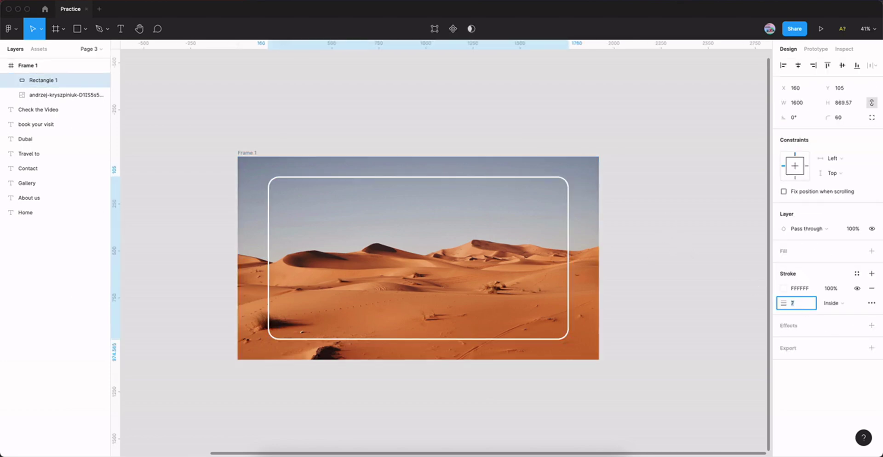
pyautogui.click(724, 266)
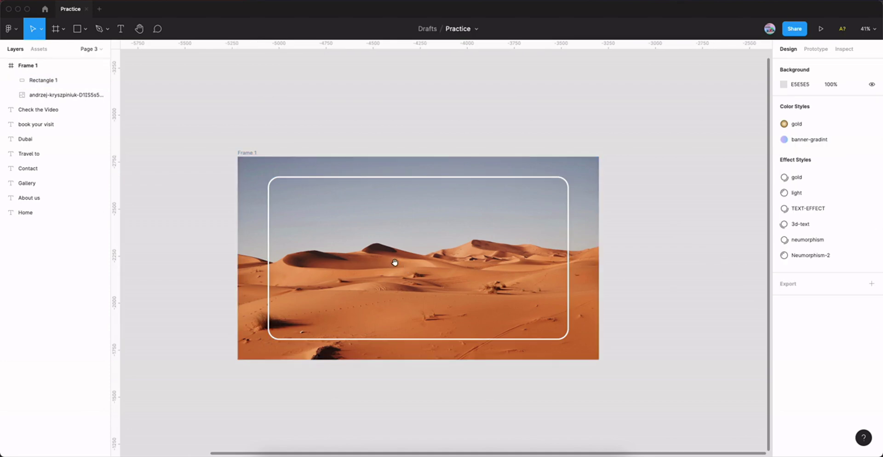
# Move the Home, About us, Gallery and Contact texts into the top of Frame 1
pyautogui.scroll(1, 389, 265)
pyautogui.scroll(1, 389, 265)
pyautogui.scroll(3, 391, 265)
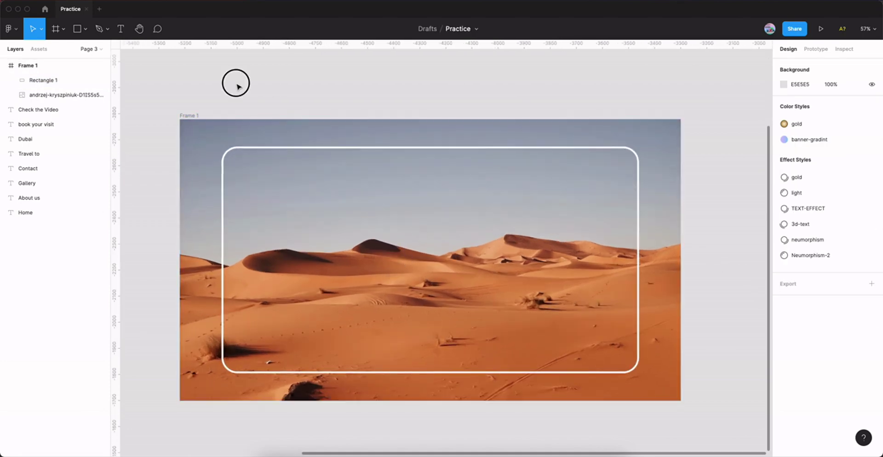
pyautogui.moveTo(229, 96); pyautogui.dragTo(339, 212)
pyautogui.scroll(3, 349, 217)
pyautogui.hscroll(-2, 350, 217)
pyautogui.hscroll(-2, 252, 179)
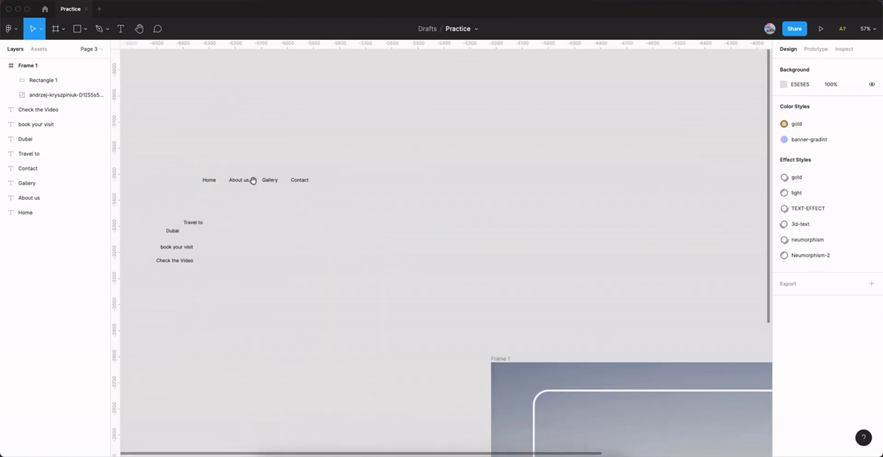
pyautogui.click(212, 181)
pyautogui.moveTo(197, 159)
pyautogui.mouseDown()
pyautogui.moveTo(291, 184)
pyautogui.moveTo(293, 123)
pyautogui.mouseUp()
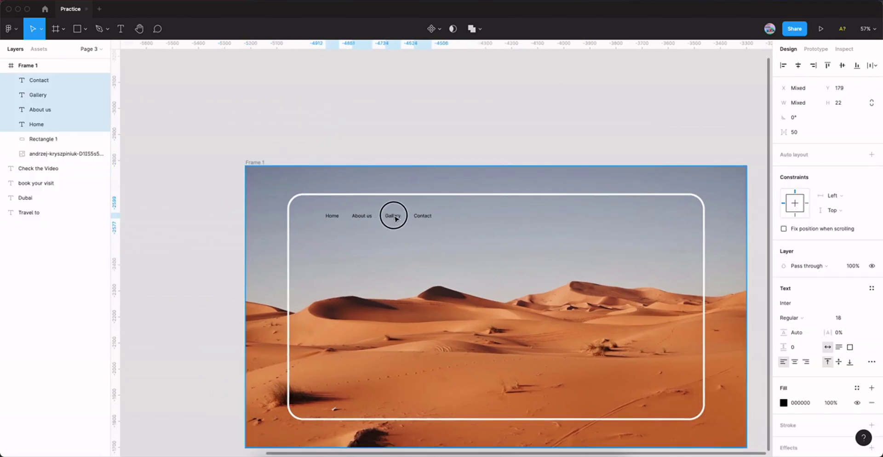
pyautogui.moveTo(292, 123); pyautogui.dragTo(396, 219)
pyautogui.scroll(-2, 458, 255)
pyautogui.hscroll(3, 457, 256)
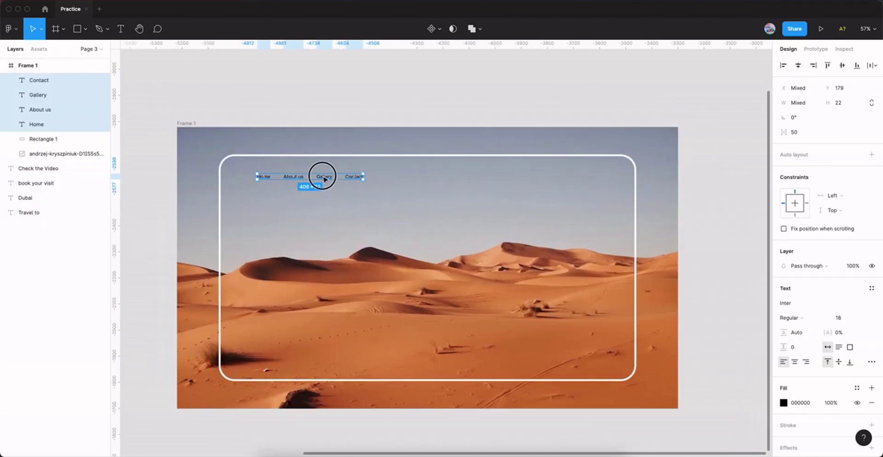
pyautogui.moveTo(322, 180); pyautogui.dragTo(320, 178)
# Make the four nav texts white at font size 22
pyautogui.click(300, 81)
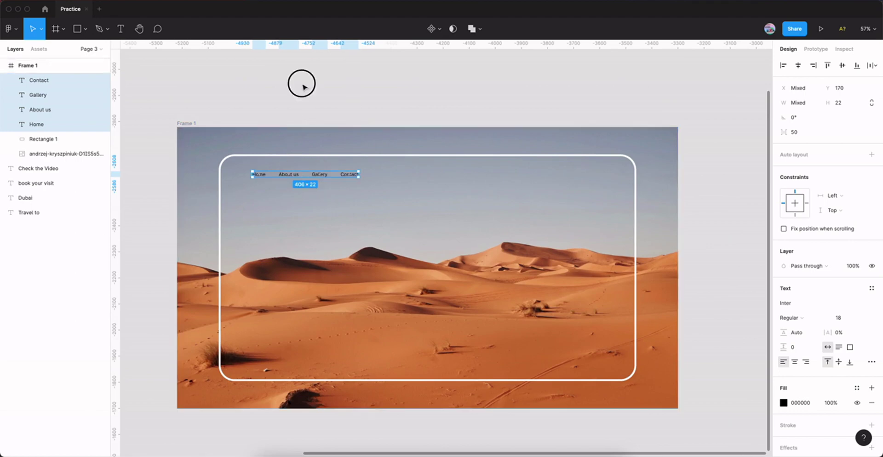
pyautogui.click(260, 176)
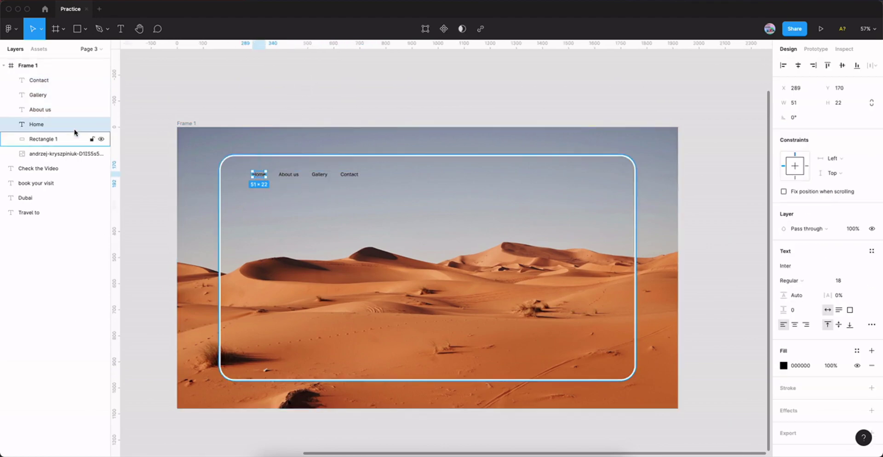
pyautogui.keyDown('shift'); pyautogui.click(39, 80); pyautogui.keyUp('shift')
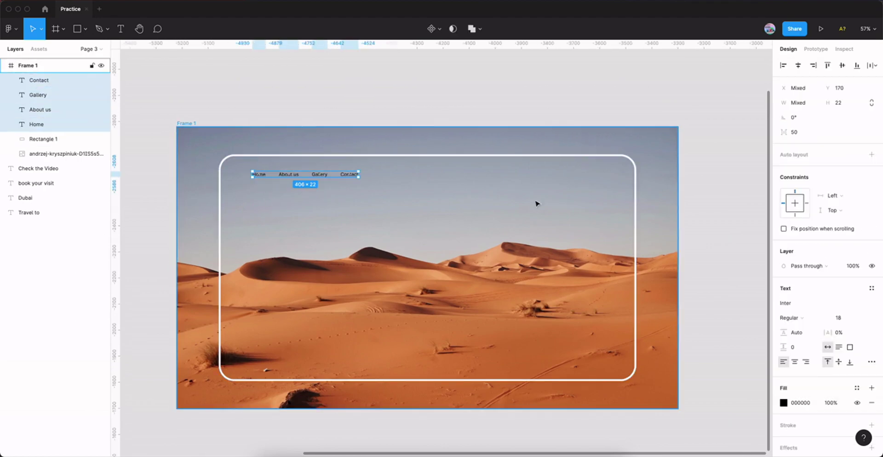
pyautogui.click(783, 404)
pyautogui.moveTo(721, 273); pyautogui.dragTo(662, 225)
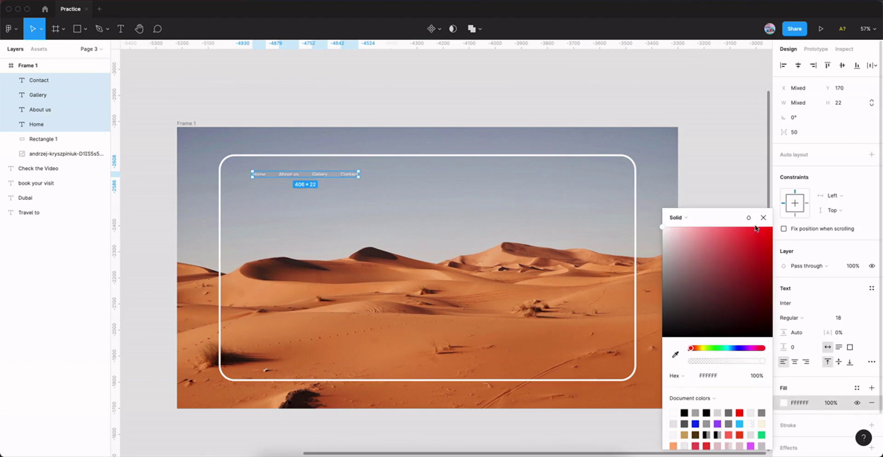
pyautogui.click(848, 317)
pyautogui.write('20')
pyautogui.press('Return')
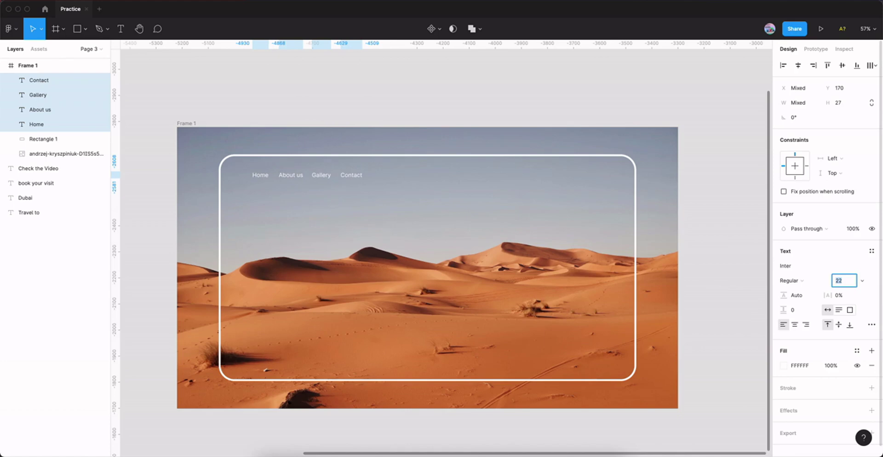
# Space the nav texts evenly horizontally and group them as Group 1
pyautogui.click(323, 71)
pyautogui.click(354, 180)
pyautogui.moveTo(354, 179); pyautogui.dragTo(373, 180)
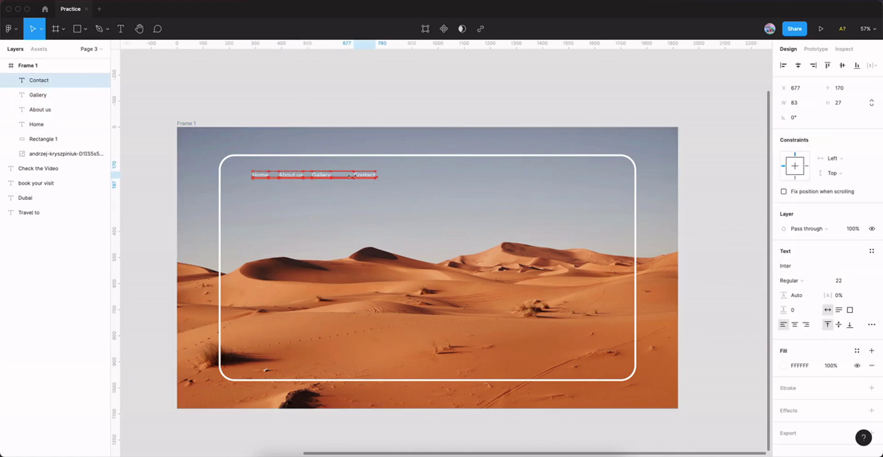
pyautogui.keyDown('shift'); pyautogui.click(57, 124); pyautogui.keyUp('shift')
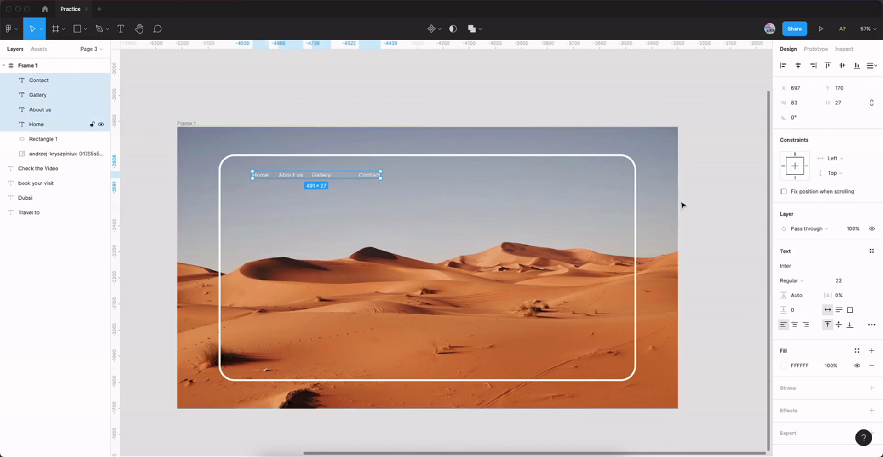
pyautogui.click(873, 65)
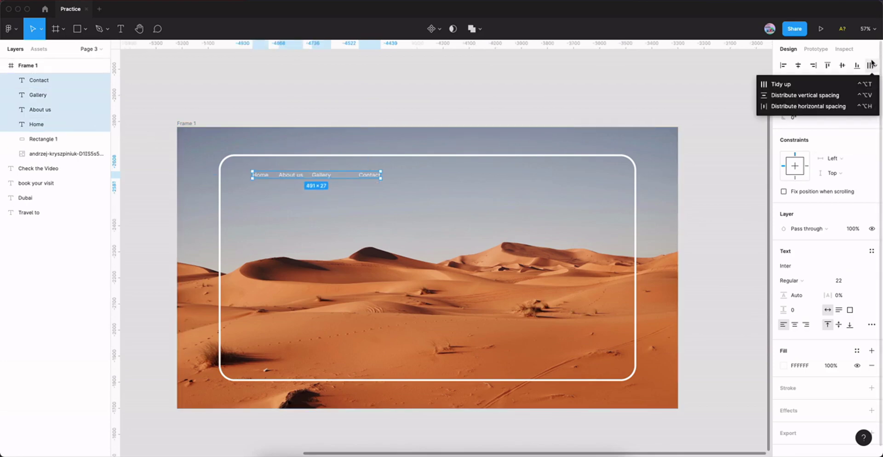
pyautogui.click(803, 106)
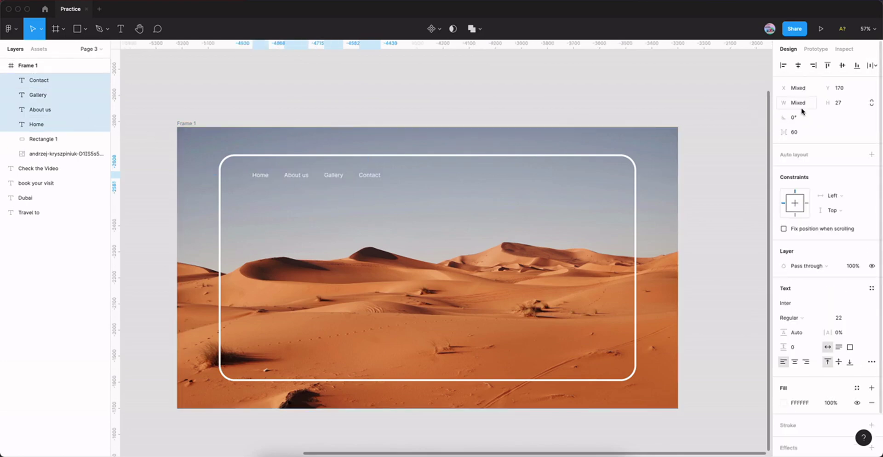
pyautogui.hotkey('ctrl', 'g')
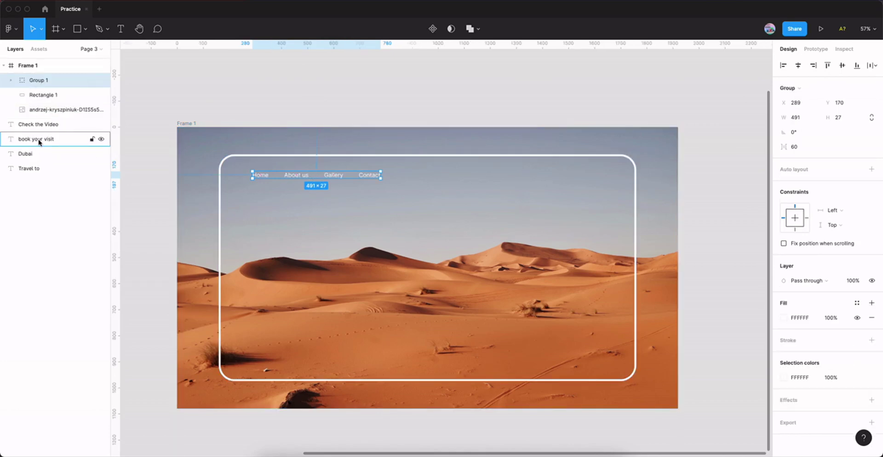
# Bring the remaining text layers beside Frame 1 and move Travel to into the frame's centre
pyautogui.click(256, 91)
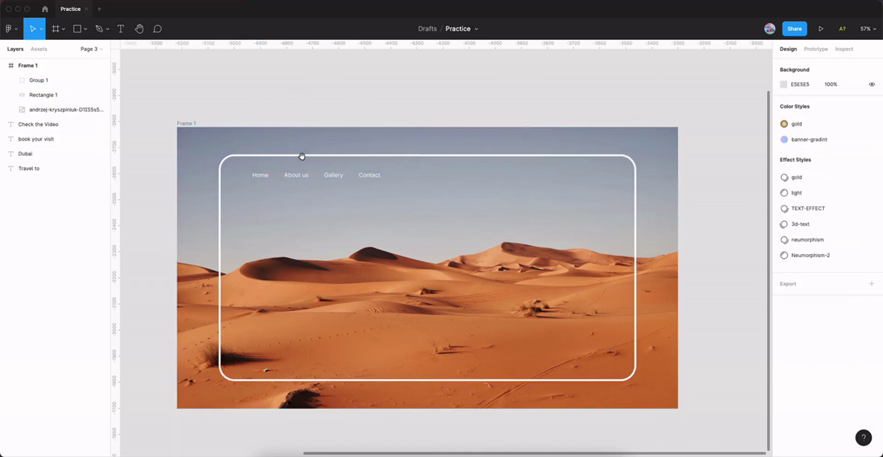
pyautogui.scroll(2, 300, 152)
pyautogui.click(284, 205)
pyautogui.click(345, 112)
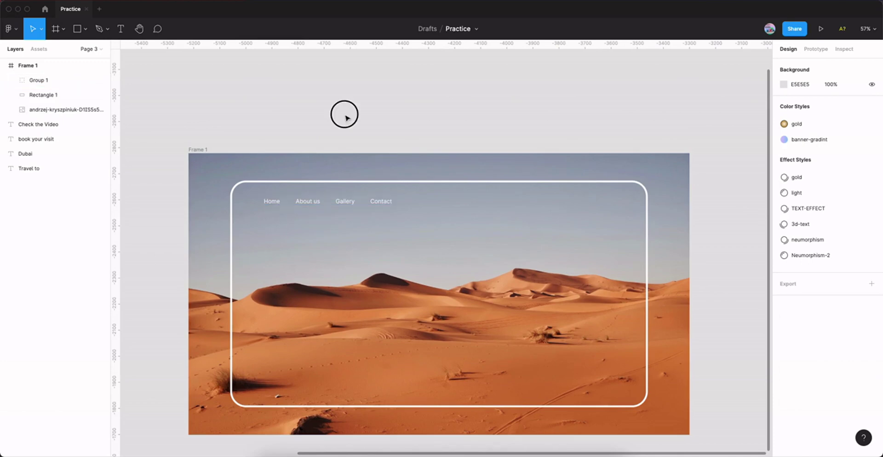
pyautogui.scroll(-5, 402, 213)
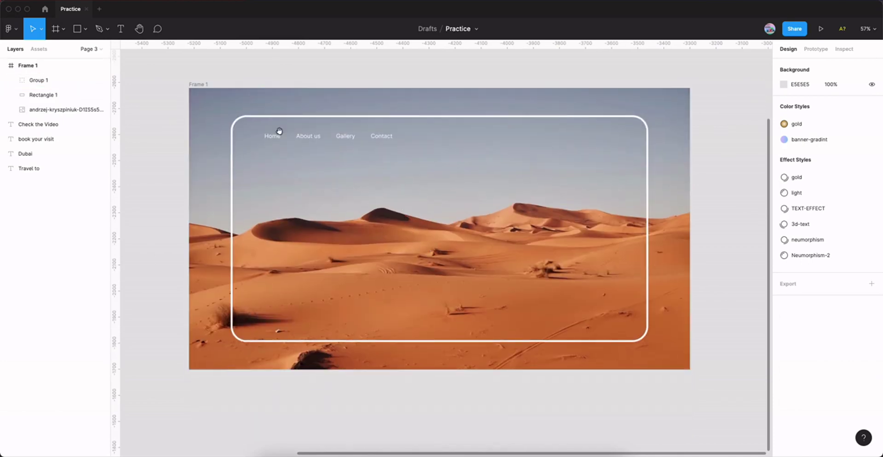
pyautogui.moveTo(277, 132); pyautogui.dragTo(495, 290)
pyautogui.moveTo(300, 231); pyautogui.dragTo(331, 250)
pyautogui.moveTo(245, 83)
pyautogui.mouseDown()
pyautogui.moveTo(168, 166)
pyautogui.moveTo(398, 362)
pyautogui.moveTo(205, 175)
pyautogui.mouseUp()
pyautogui.scroll(-5, 295, 230)
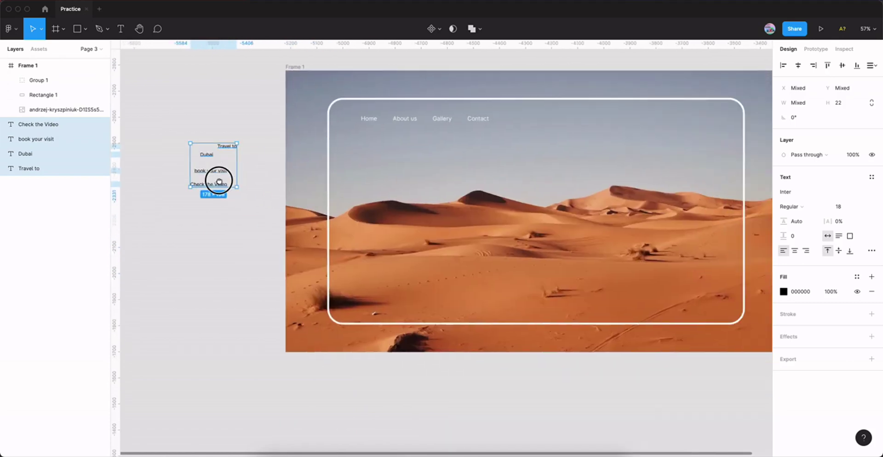
pyautogui.click(205, 175)
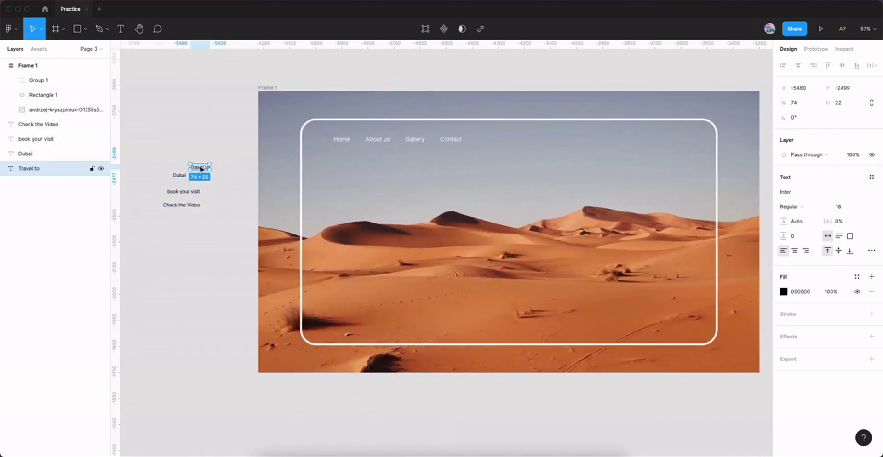
pyautogui.moveTo(200, 169); pyautogui.dragTo(503, 211)
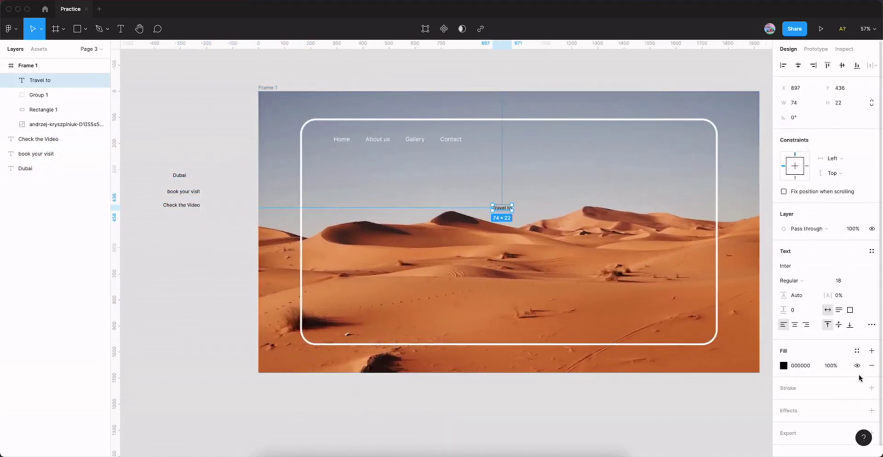
# Make the Travel to text white at font size 60
pyautogui.click(788, 368)
pyautogui.moveTo(700, 302); pyautogui.dragTo(650, 210)
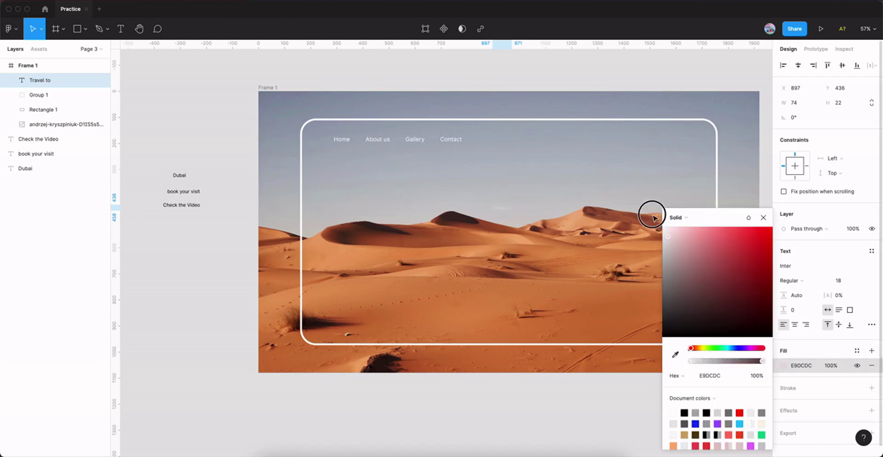
pyautogui.click(763, 217)
pyautogui.click(842, 282)
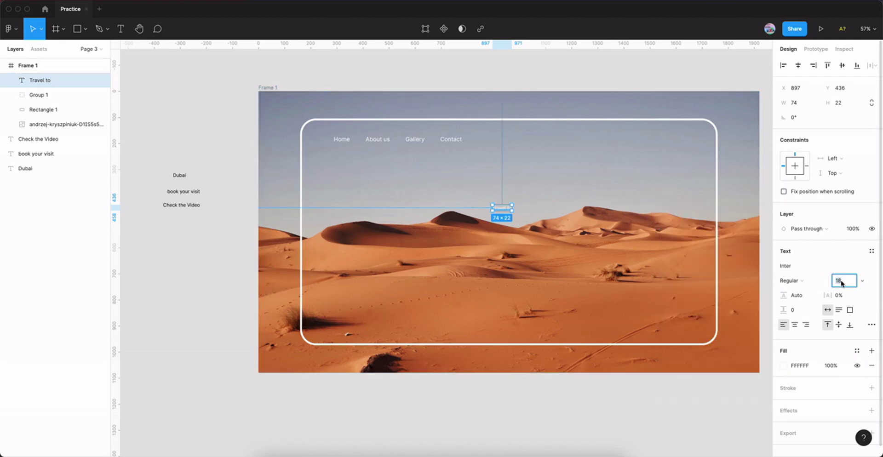
pyautogui.write('38')
pyautogui.press('Return')
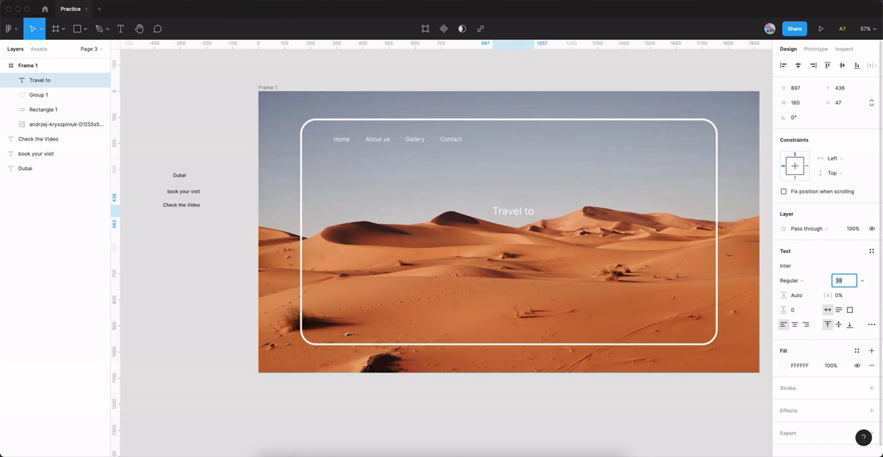
pyautogui.hotkey('shift', 'Up')
pyautogui.hotkey('shift', 'Up')
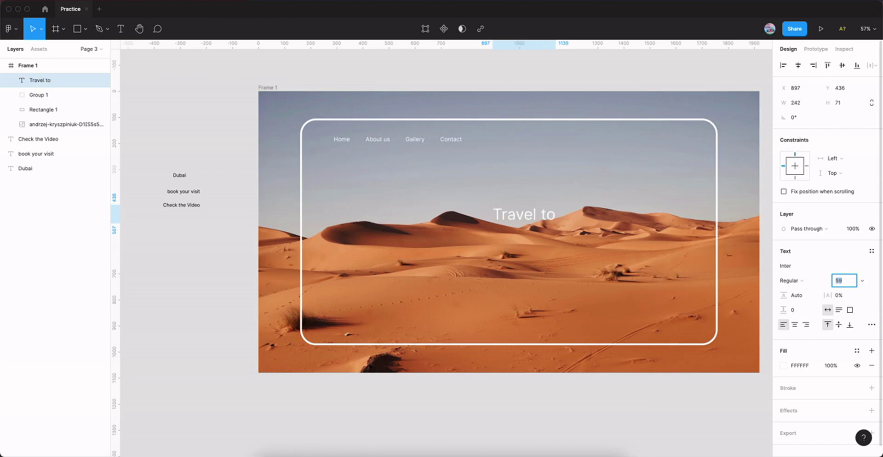
pyautogui.press('Up')
pyautogui.press('Escape')
# Set TRAVEL TO to all uppercase with Semi Bold weight
pyautogui.click(871, 325)
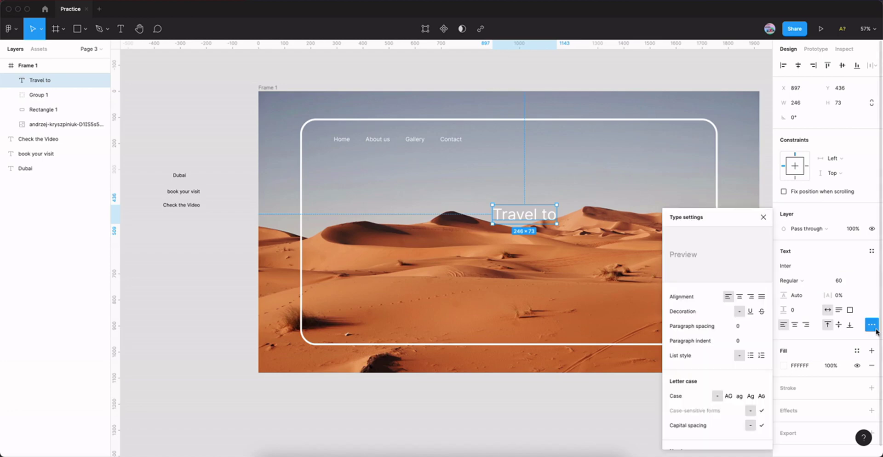
pyautogui.click(729, 396)
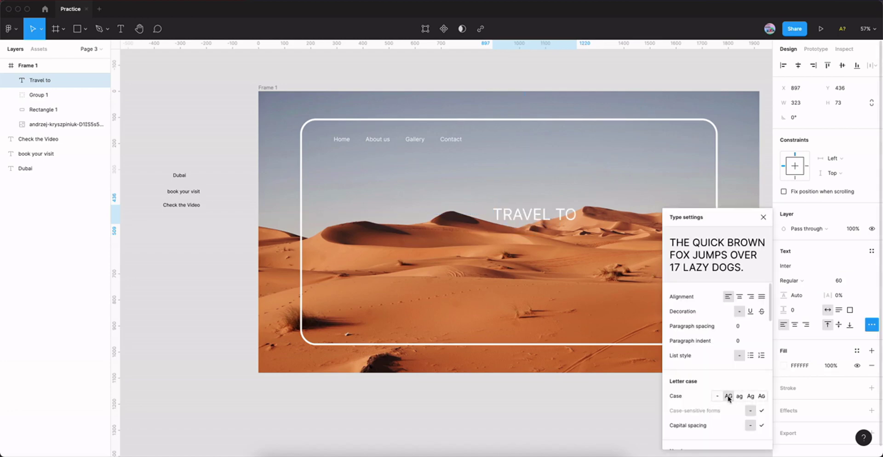
pyautogui.click(763, 218)
pyautogui.click(809, 281)
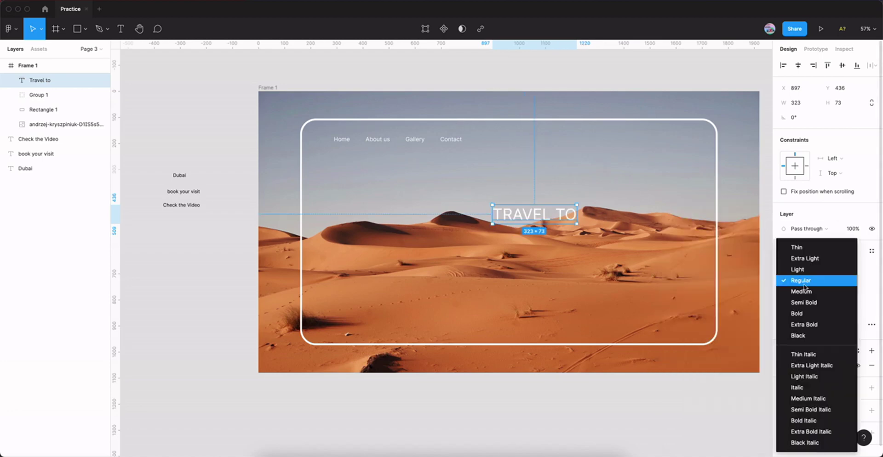
pyautogui.click(804, 302)
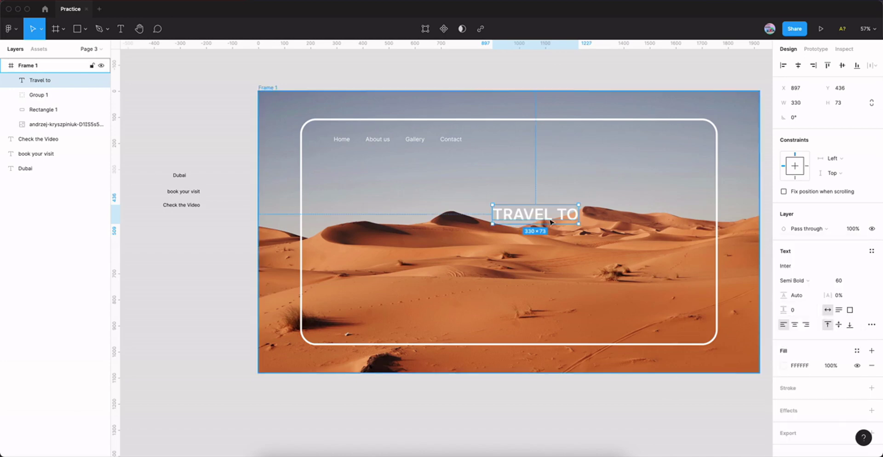
# Centre TRAVEL TO horizontally, raise it higher, and set its font size to 52
pyautogui.click(799, 65)
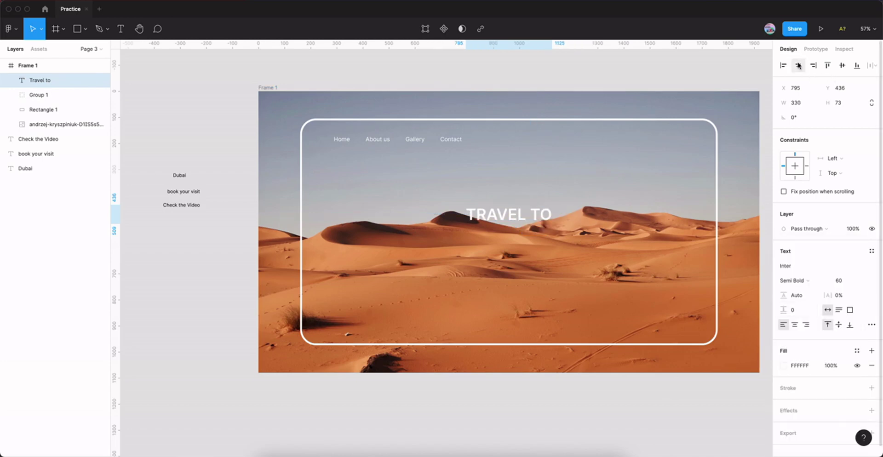
pyautogui.hotkey('shift', 'Up')
pyautogui.hotkey('shift', 'Up')
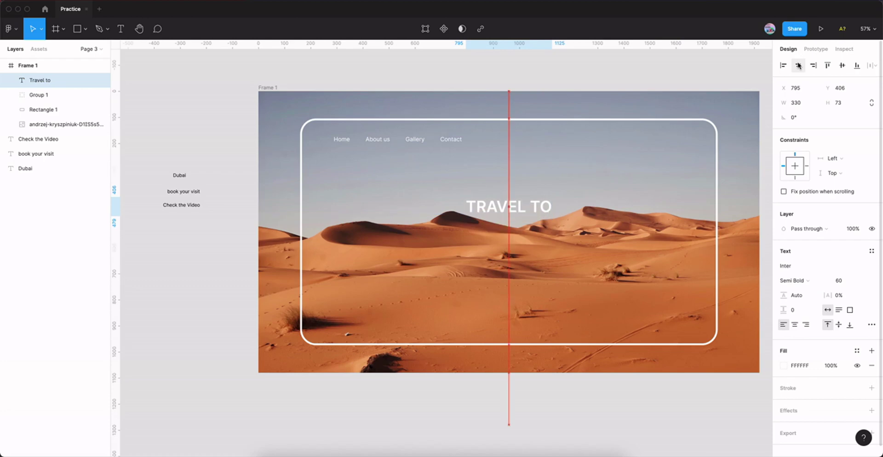
pyautogui.hotkey('shift', 'Up')
pyautogui.hotkey('shift', 'Up')
pyautogui.hotkey('shift', 'Up')
pyautogui.hotkey('shift', 'Up')
pyautogui.hotkey('shift', 'Up')
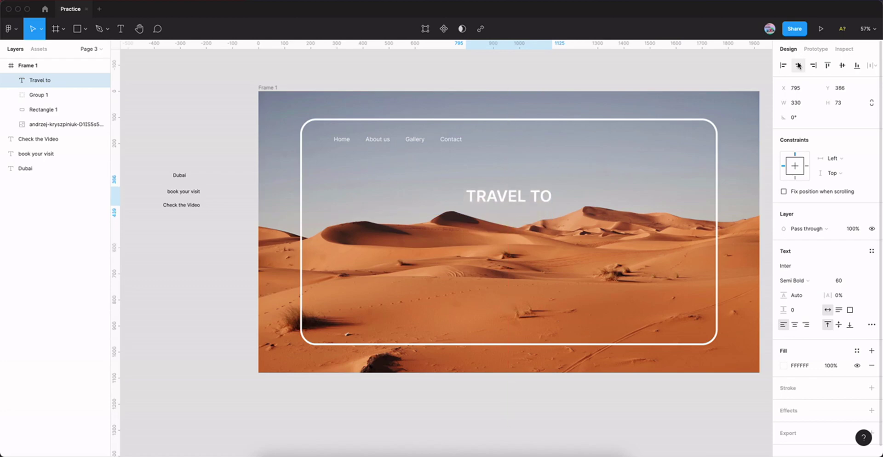
pyautogui.press('Down')
pyautogui.click(850, 278)
pyautogui.write('2')
pyautogui.press('Return')
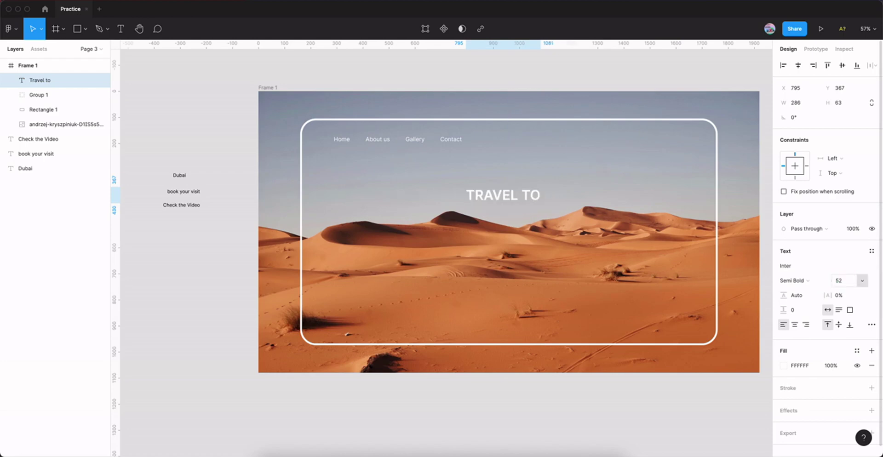
pyautogui.click(798, 65)
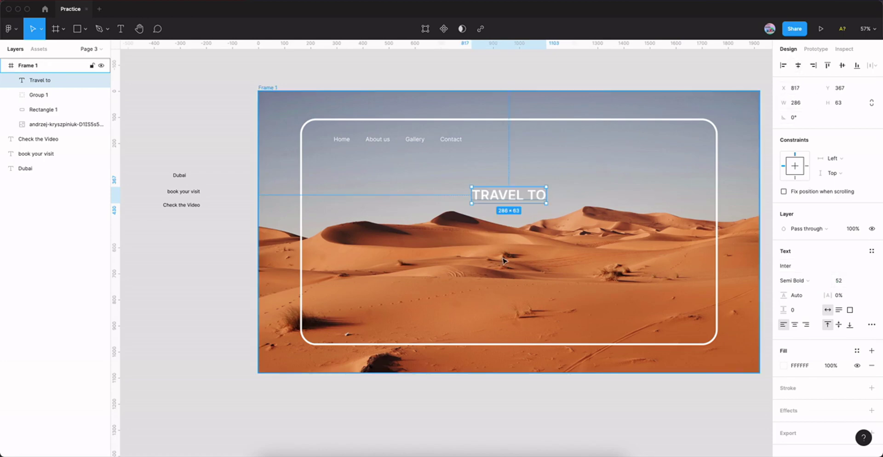
pyautogui.hscroll(2, 474, 252)
# Move the Dubai text into Frame 1, make it uppercase and fill it white FFFFFF
pyautogui.click(134, 176)
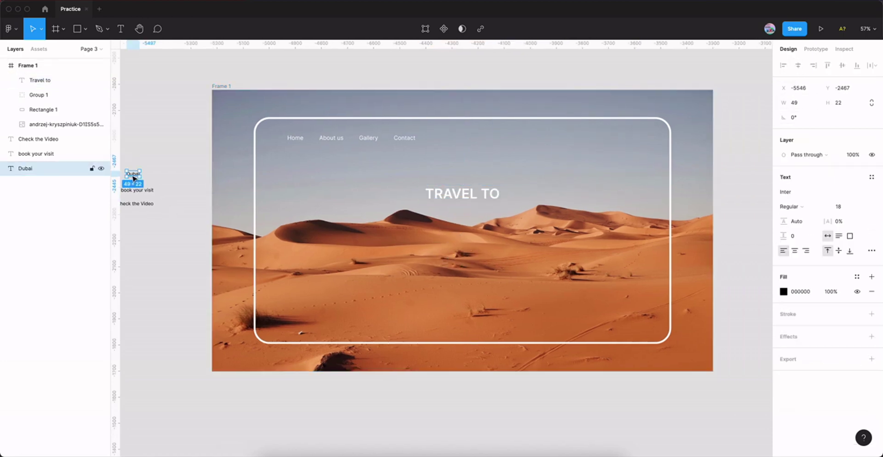
pyautogui.moveTo(133, 176); pyautogui.dragTo(466, 250)
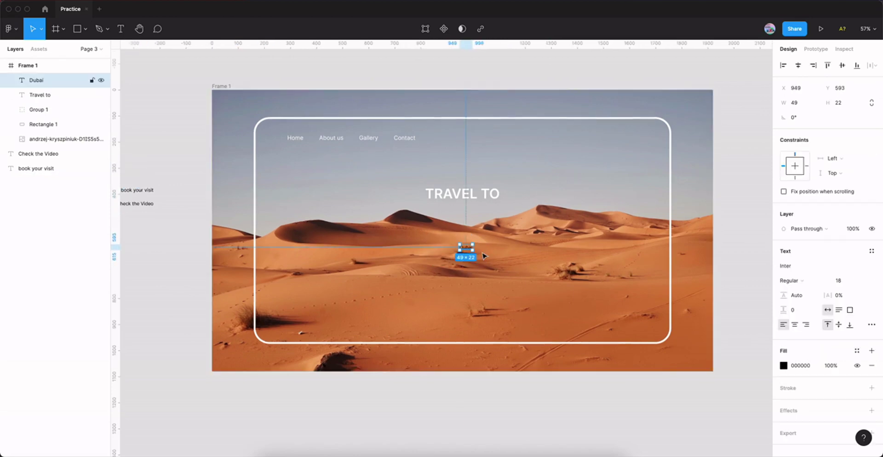
pyautogui.click(872, 325)
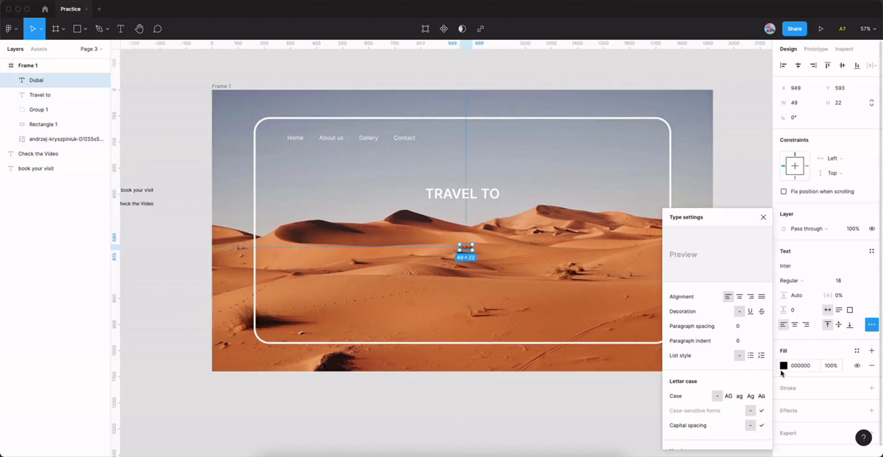
pyautogui.click(728, 397)
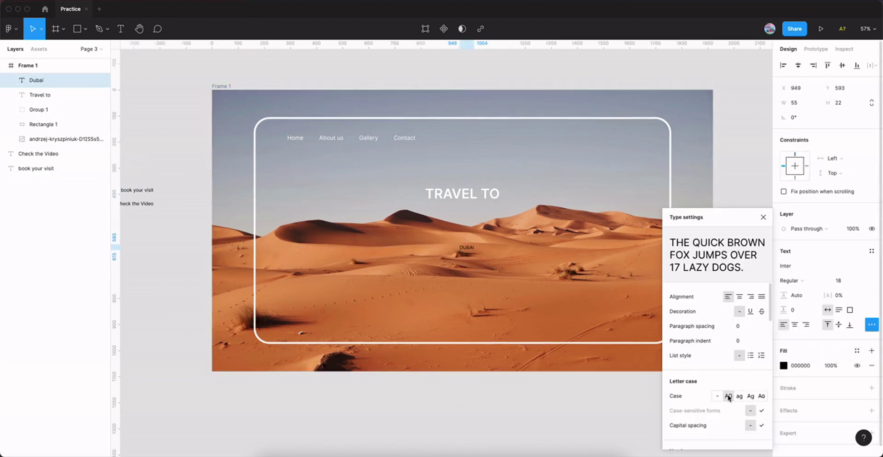
pyautogui.click(763, 217)
pyautogui.click(784, 365)
pyautogui.write('FFFFFF')
pyautogui.press('Return')
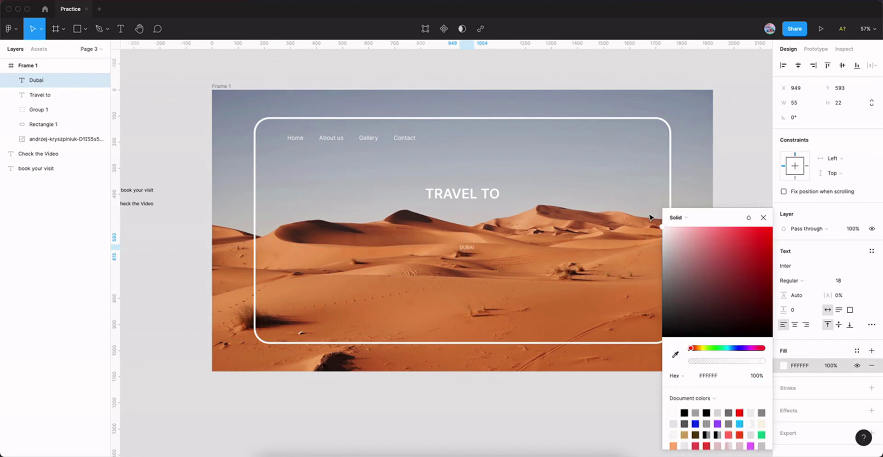
pyautogui.click(763, 217)
# Make DUBAI bold, enlarge its font size, and place it just beneath TRAVEL TO
pyautogui.click(844, 282)
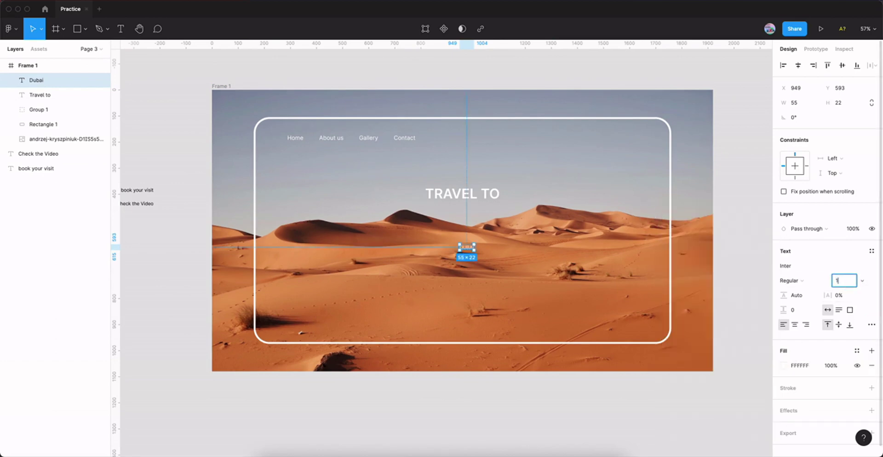
pyautogui.write('00')
pyautogui.press('Return')
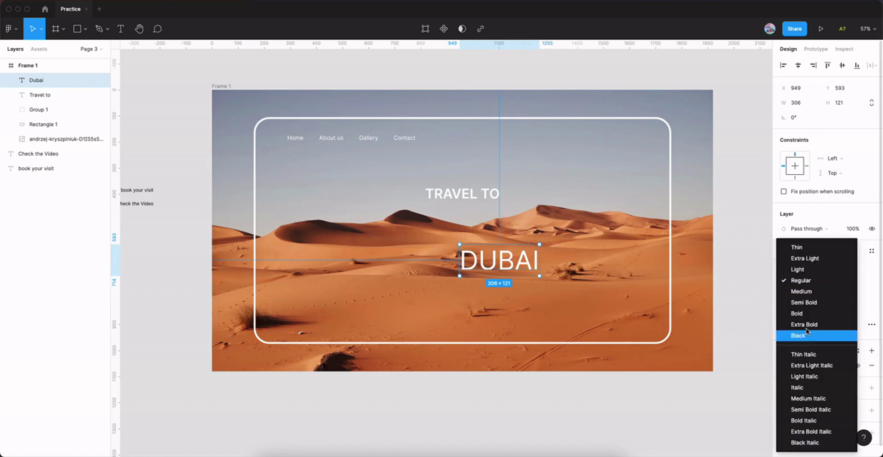
pyautogui.click(798, 313)
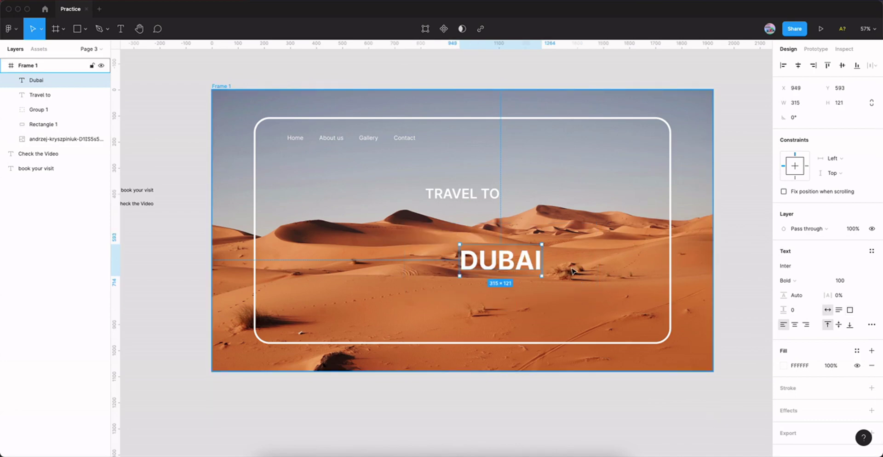
pyautogui.click(844, 280)
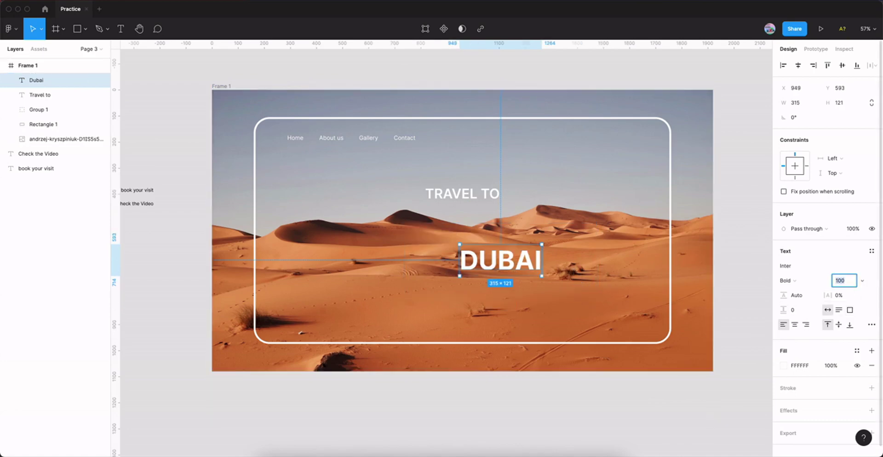
pyautogui.hotkey('shift', 'Up')
pyautogui.hotkey('shift', 'Up')
pyautogui.hotkey('shift', 'Up')
pyautogui.hotkey('shift', 'Up')
pyautogui.hotkey('shift', 'Up')
pyautogui.hotkey('shift', 'Up')
pyautogui.hotkey('shift', 'Up')
pyautogui.hotkey('shift', 'Up')
pyautogui.hotkey('shift', 'Up')
pyautogui.hotkey('shift', 'Up')
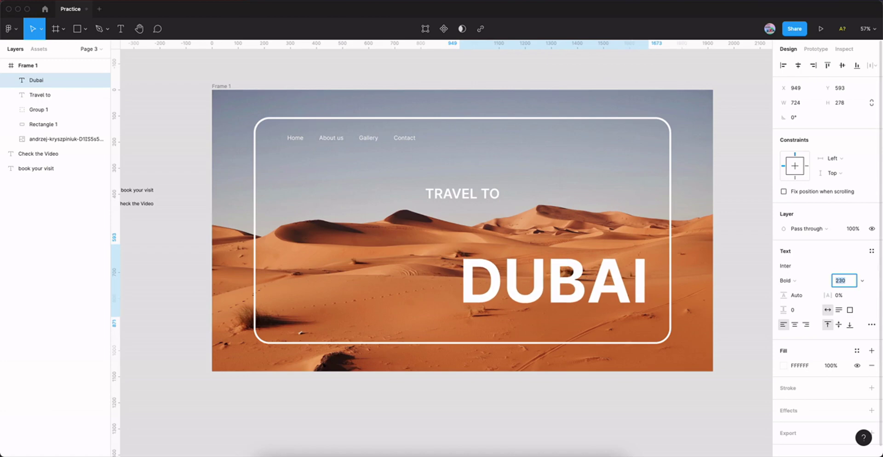
pyautogui.hotkey('shift', 'Down')
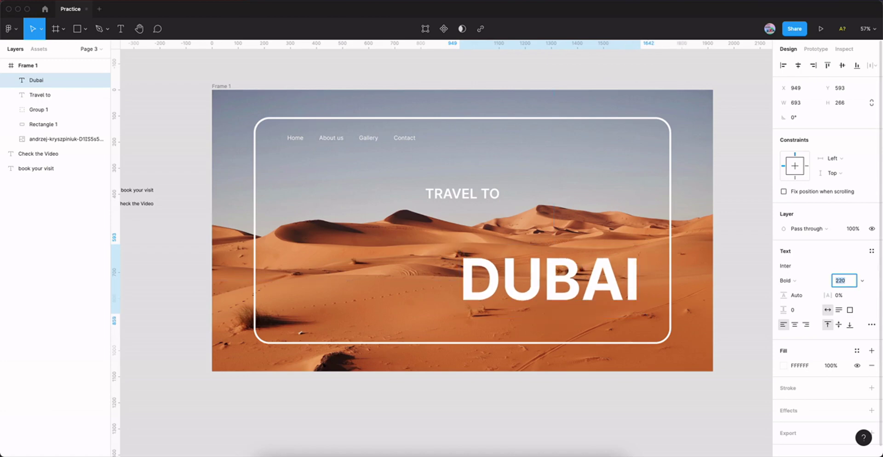
pyautogui.moveTo(572, 284); pyautogui.dragTo(491, 243)
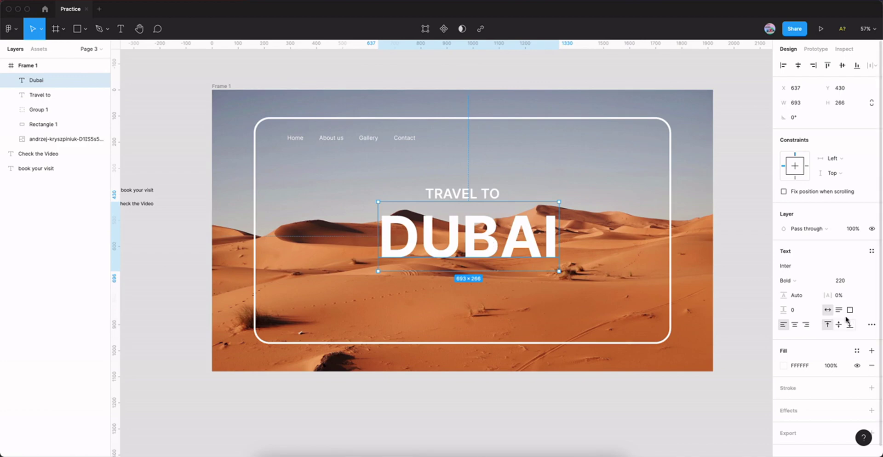
# Set DUBAI's font size to 270, centre it horizontally and nudge it slightly upward
pyautogui.click(843, 281)
pyautogui.hotkey('shift', 'Up')
pyautogui.hotkey('shift', 'Up')
pyautogui.hotkey('shift', 'Up')
pyautogui.hotkey('shift', 'Up')
pyautogui.hotkey('shift', 'Up')
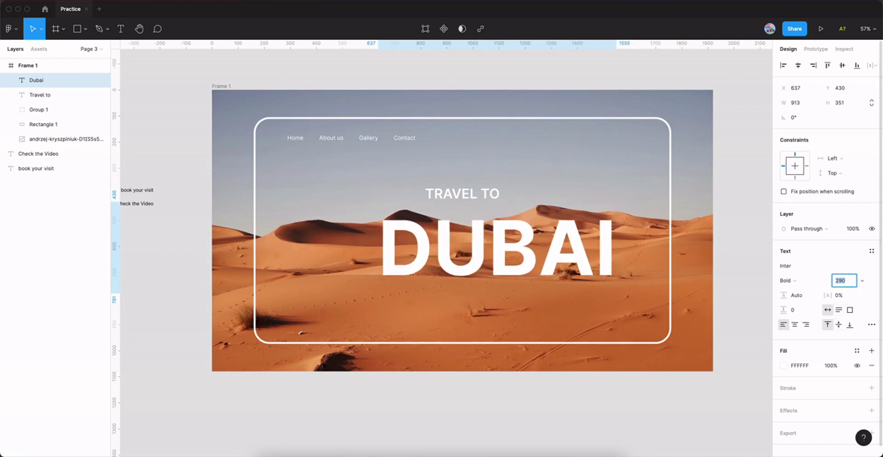
pyautogui.hotkey('shift', 'Down')
pyautogui.hotkey('shift', 'Down')
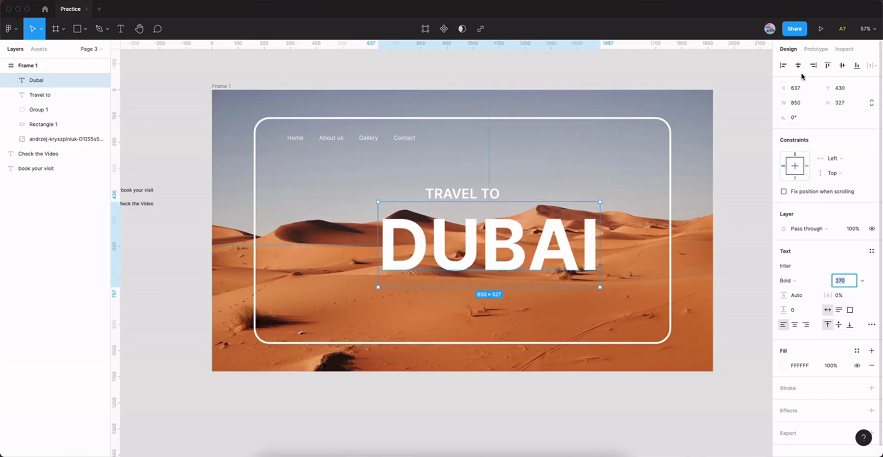
pyautogui.click(798, 65)
pyautogui.moveTo(513, 275); pyautogui.dragTo(512, 272)
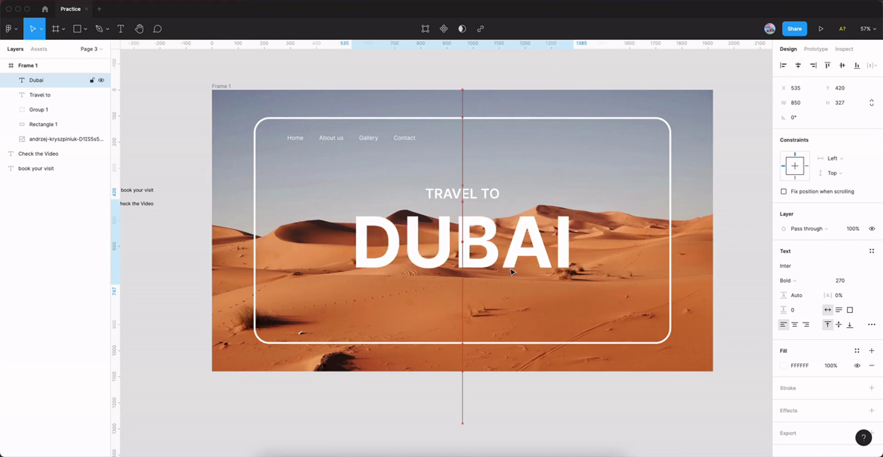
pyautogui.hotkey('shift', 'Up')
pyautogui.press('Up')
pyautogui.press('Up')
pyautogui.press('Up')
pyautogui.press('Up')
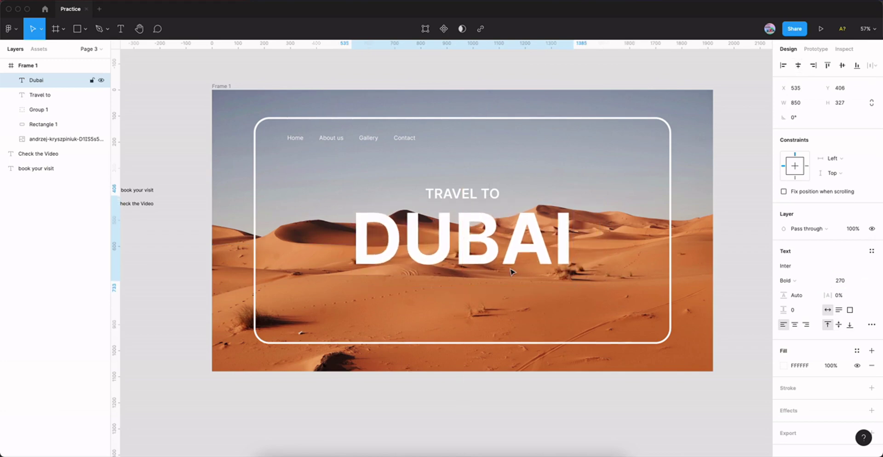
pyautogui.scroll(-1, 848, 379)
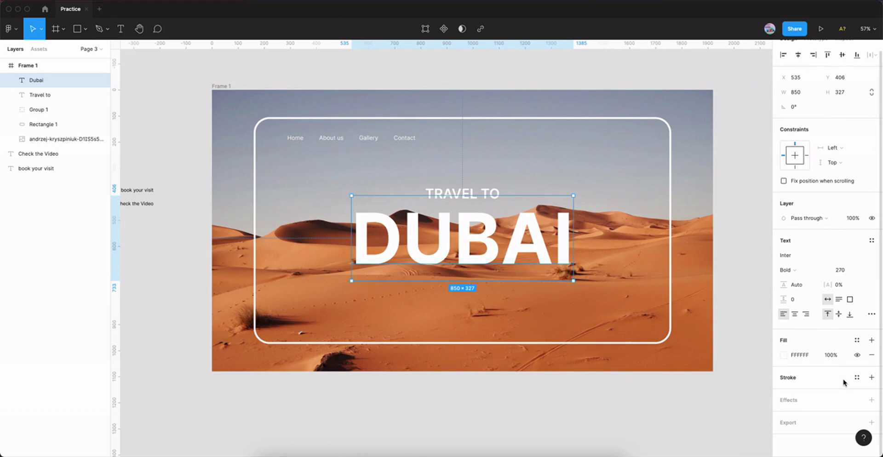
# Add an effect to DUBAI and try a background blur of 100
pyautogui.click(872, 399)
pyautogui.scroll(-1, 796, 396)
pyautogui.click(814, 398)
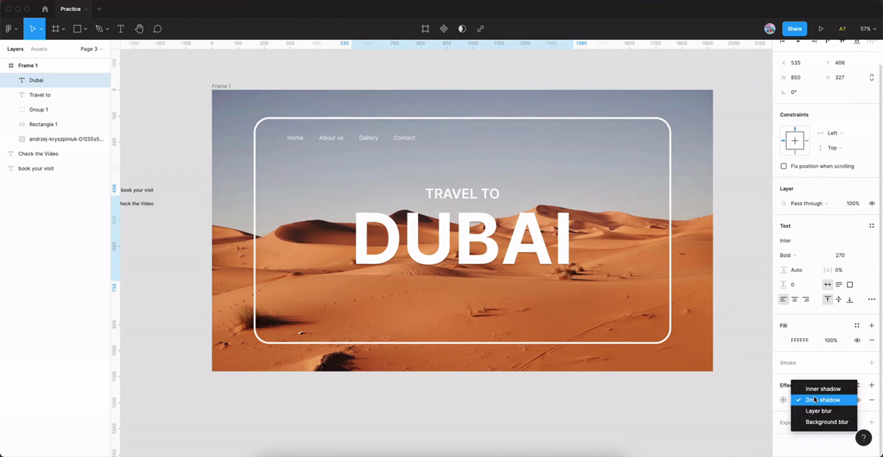
pyautogui.click(823, 422)
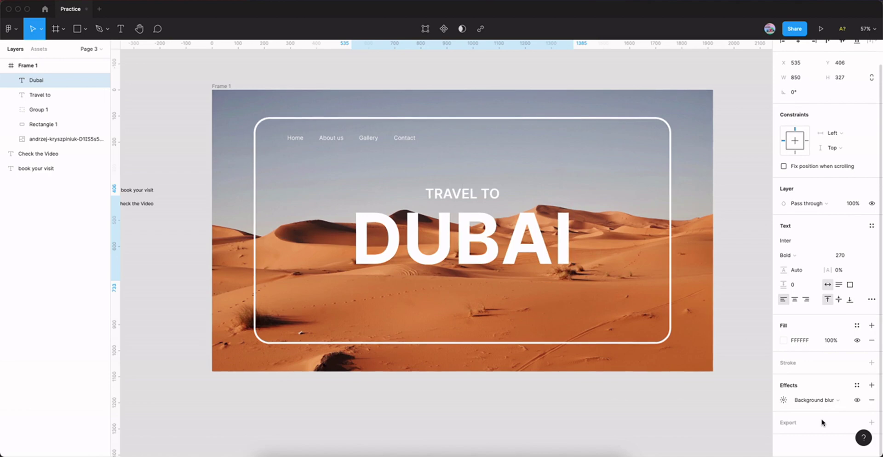
pyautogui.click(783, 400)
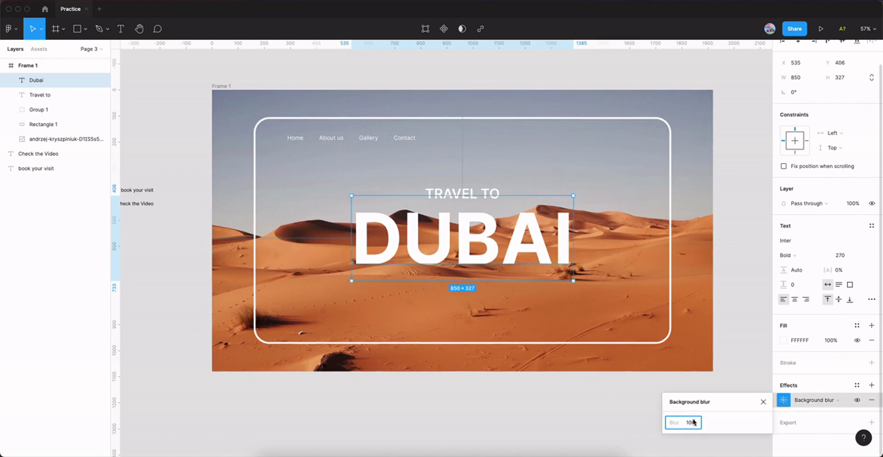
pyautogui.press('Return')
# Switch the effect to Layer blur and bring its blur down to 10
pyautogui.click(820, 400)
pyautogui.click(783, 401)
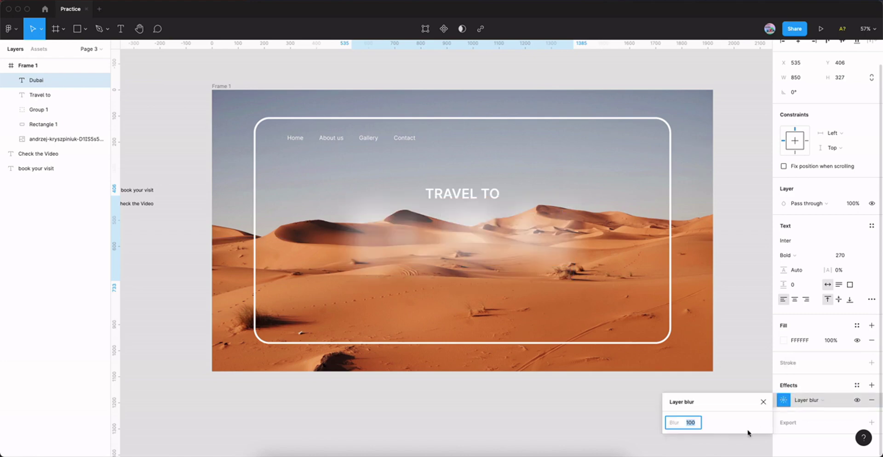
pyautogui.write('60')
pyautogui.press('Return')
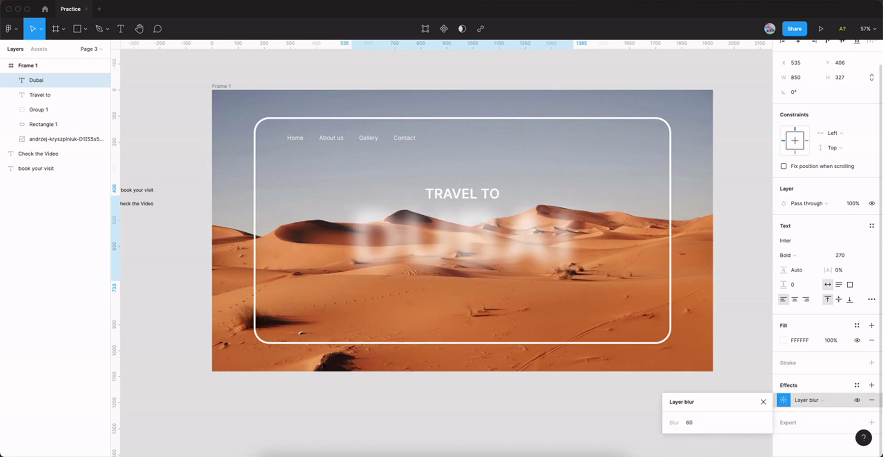
pyautogui.click(696, 422)
pyautogui.write('20')
pyautogui.press('Return')
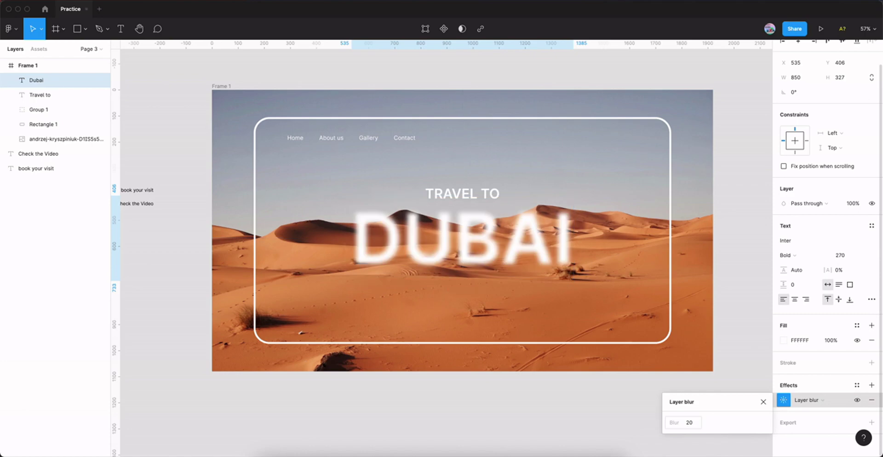
pyautogui.write('10')
pyautogui.press('Return')
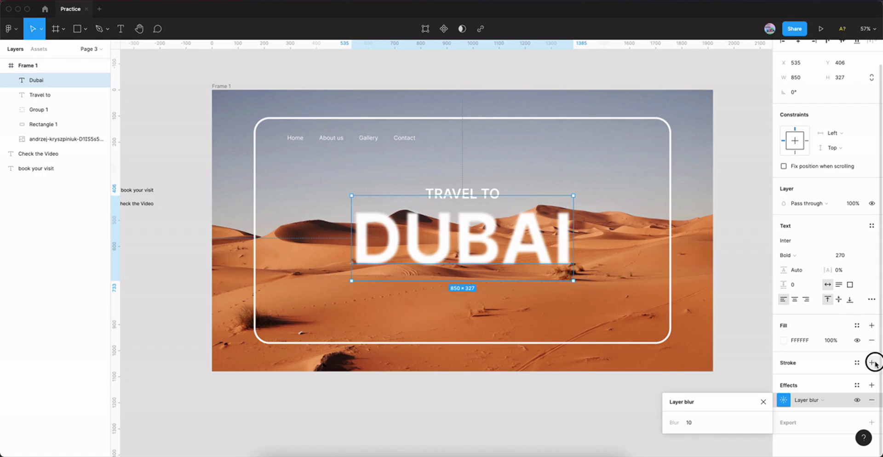
# Add a white FFFFFF outline stroke to the DUBAI text
pyautogui.click(872, 363)
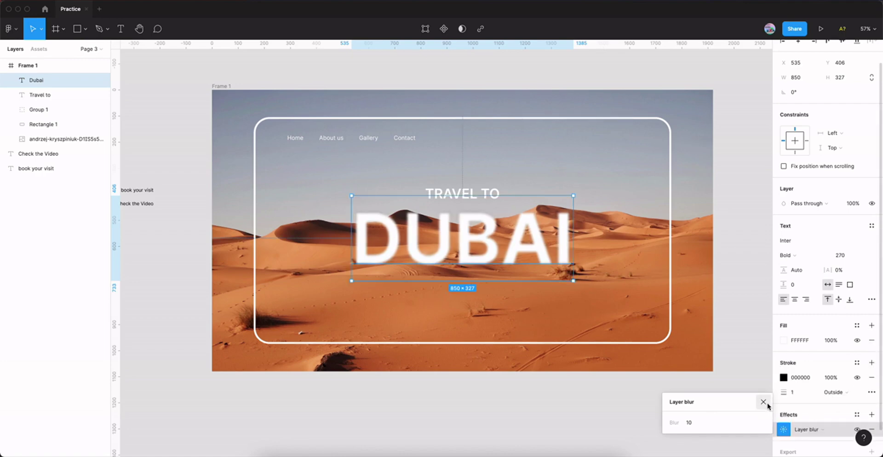
pyautogui.click(785, 378)
pyautogui.moveTo(716, 285); pyautogui.dragTo(656, 221)
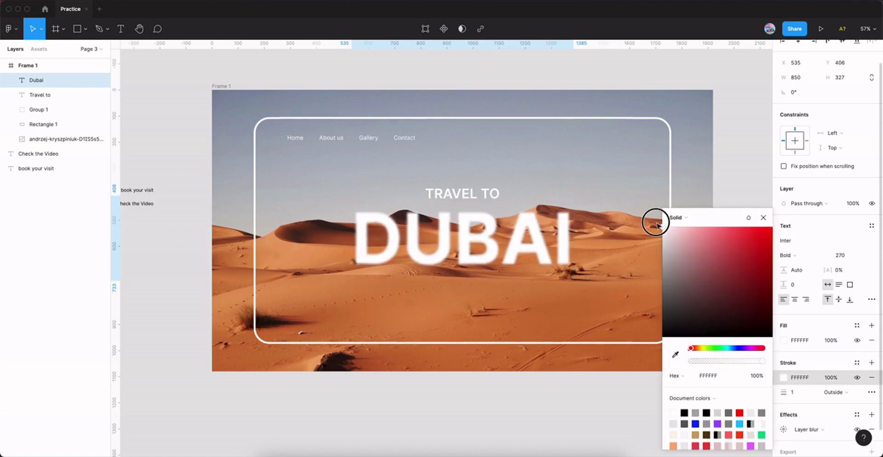
pyautogui.click(764, 218)
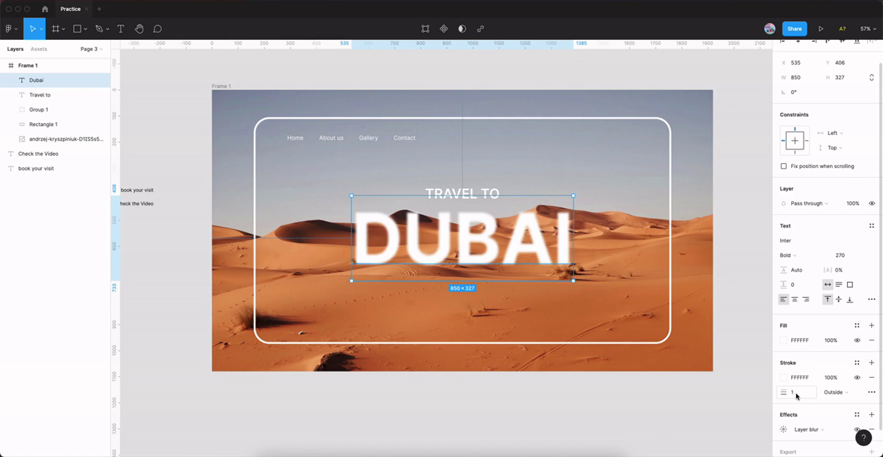
# Lower DUBAI's fill opacity to 10%
pyautogui.click(834, 343)
pyautogui.write('10')
pyautogui.press('Return')
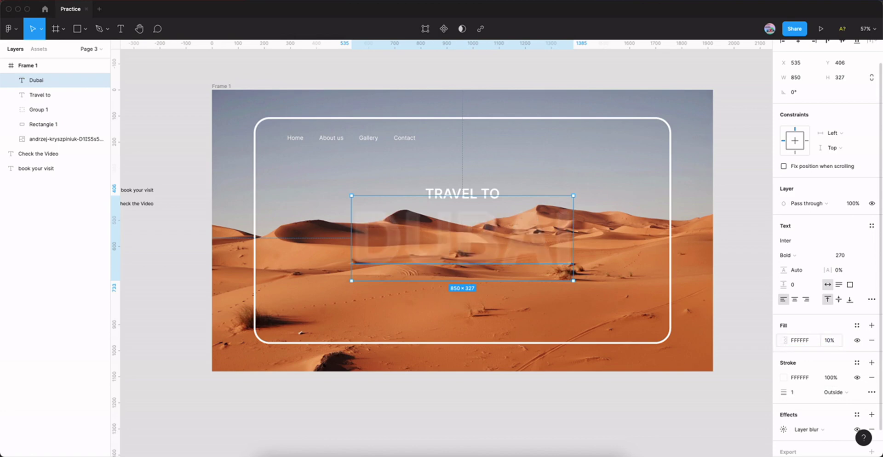
# Change DUBAI's layer blur to a background blur with blur amount 20
pyautogui.click(784, 429)
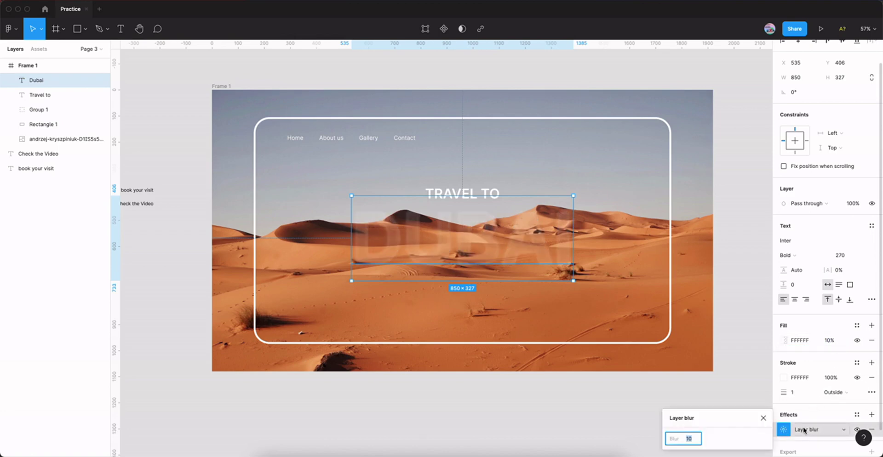
pyautogui.click(809, 430)
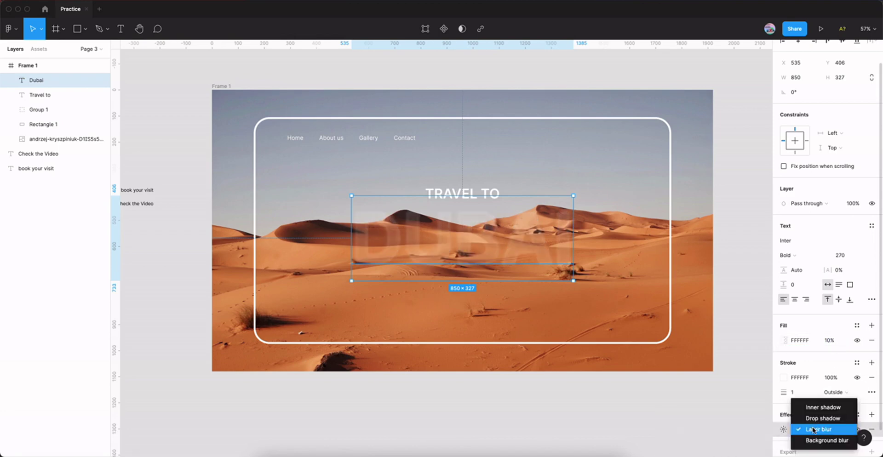
pyautogui.click(818, 441)
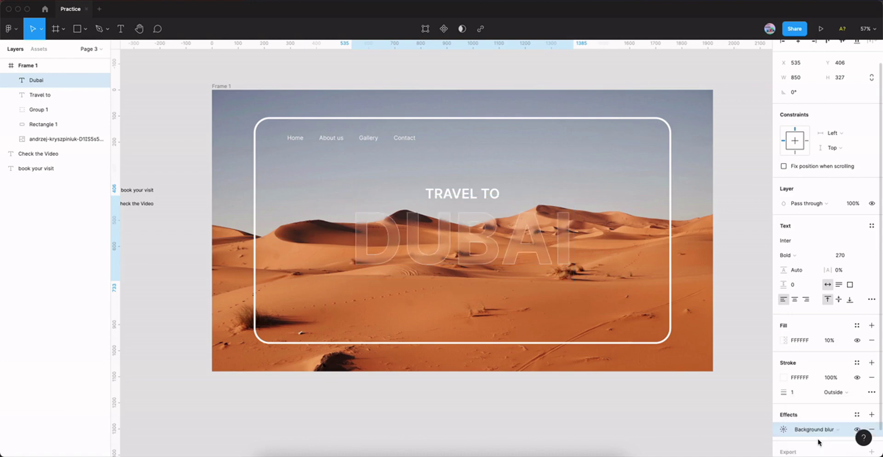
pyautogui.click(783, 430)
pyautogui.write('5')
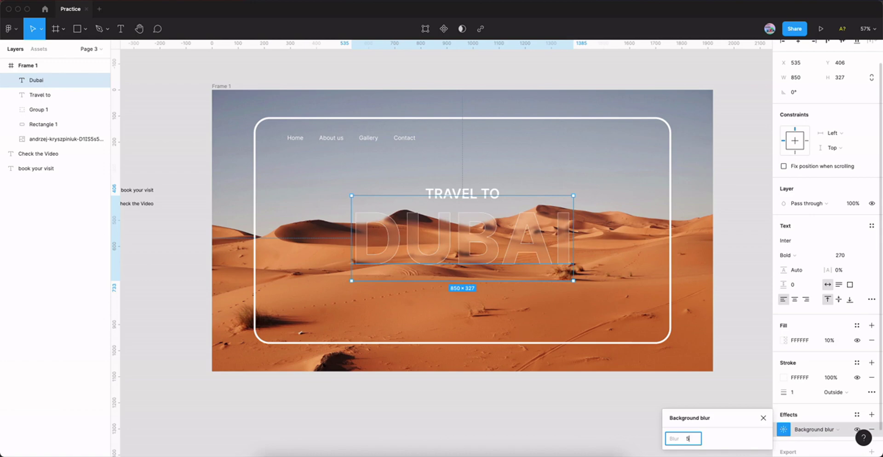
pyautogui.press('Return')
pyautogui.write('0')
pyautogui.press('Return')
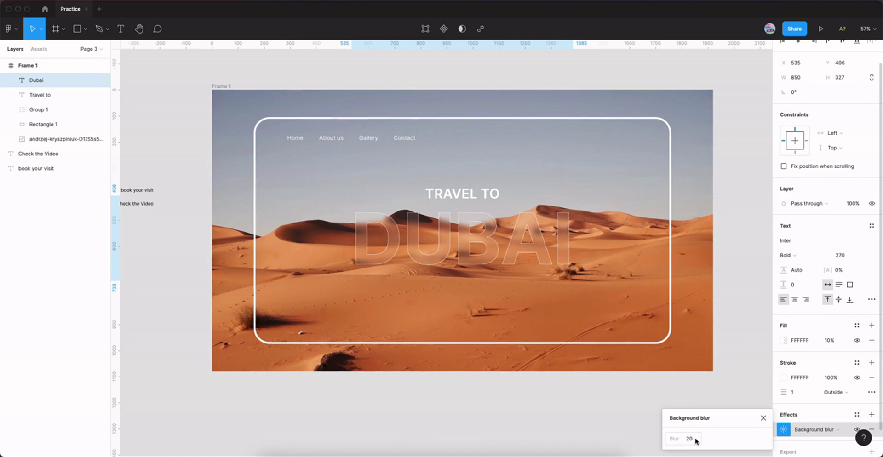
pyautogui.click(763, 418)
# Set DUBAI's outline stroke weight to 2
pyautogui.click(798, 391)
pyautogui.write('2')
pyautogui.press('Return')
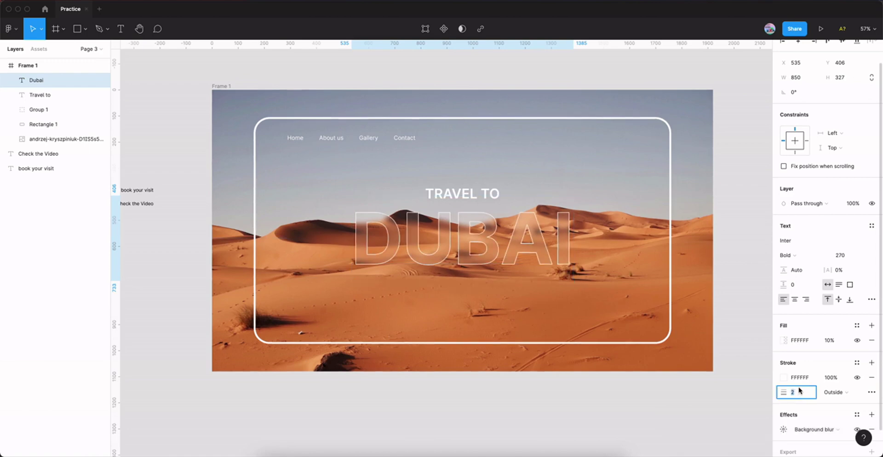
# Make DUBAI's outline a white linear gradient running vertically from top to bottom
pyautogui.click(783, 377)
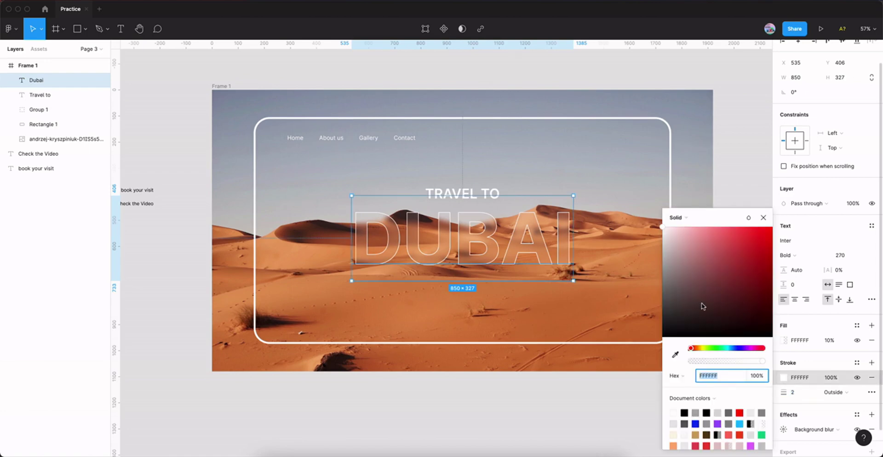
pyautogui.click(685, 218)
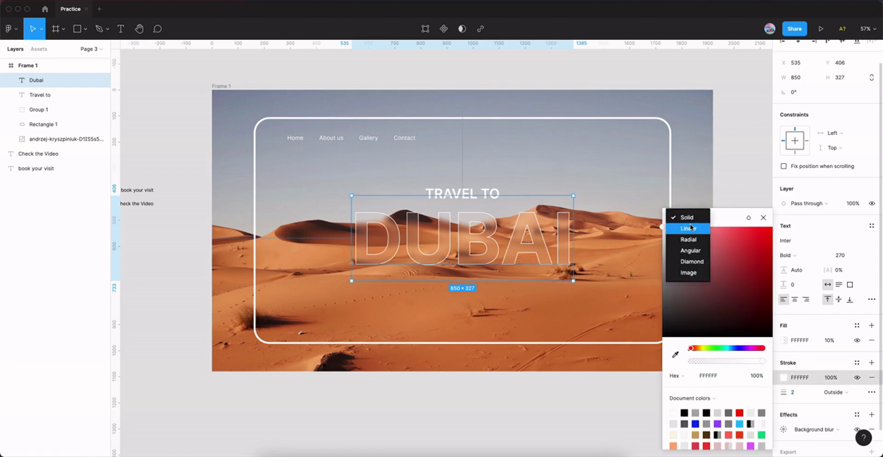
pyautogui.click(693, 230)
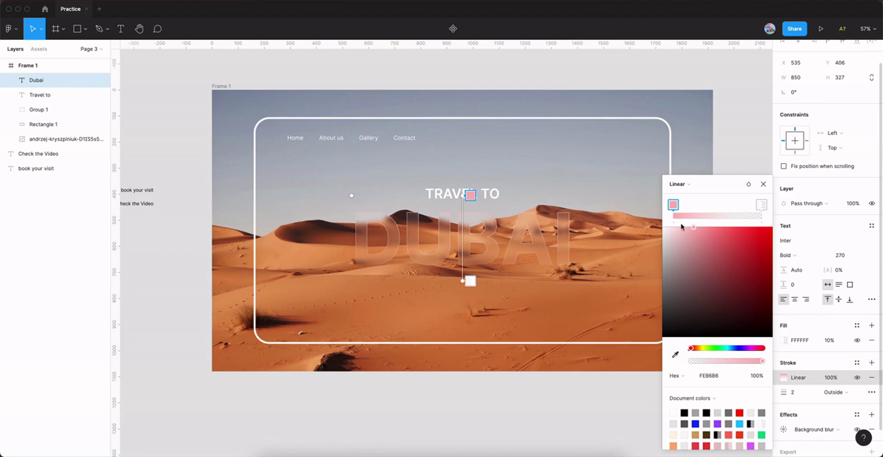
pyautogui.moveTo(687, 241); pyautogui.dragTo(659, 226)
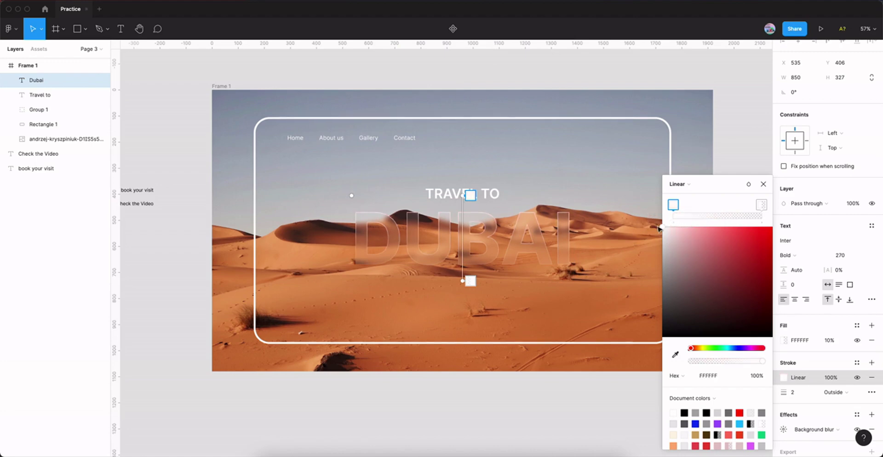
pyautogui.moveTo(471, 281); pyautogui.dragTo(566, 265)
pyautogui.moveTo(460, 195); pyautogui.dragTo(357, 212)
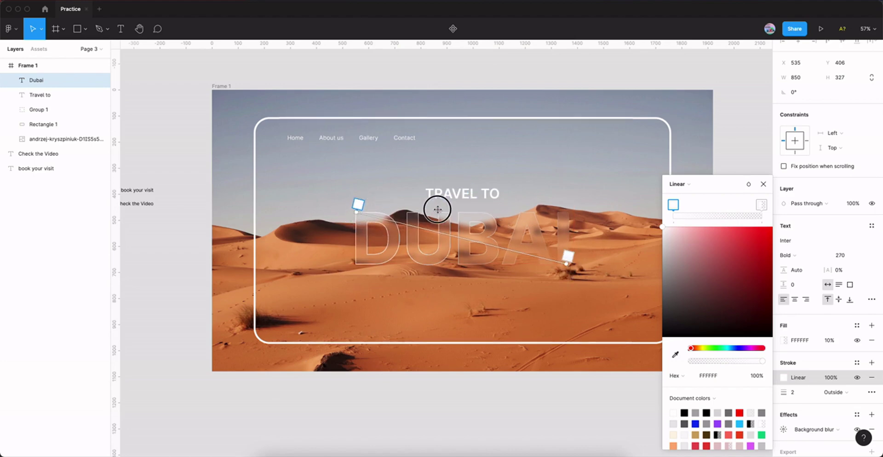
pyautogui.moveTo(357, 213); pyautogui.dragTo(460, 210)
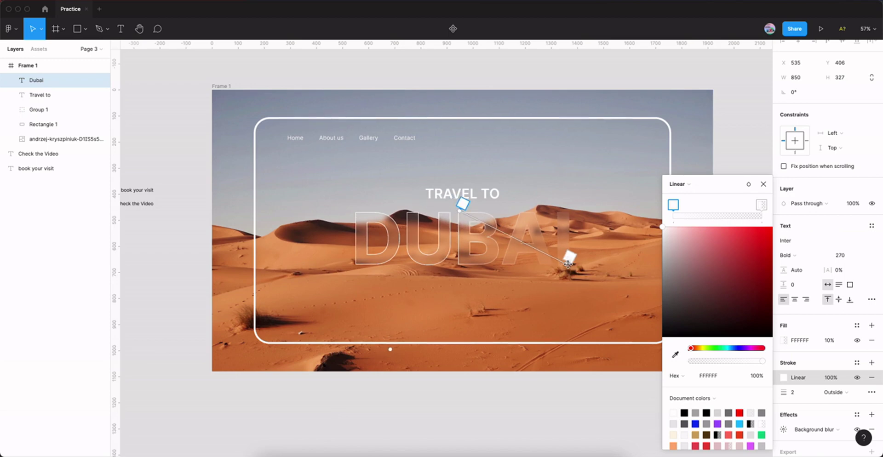
pyautogui.moveTo(569, 263); pyautogui.dragTo(458, 266)
# Position the gradient stops within the letters and set the bottom stop opacity to 23%
pyautogui.moveTo(467, 211); pyautogui.dragTo(467, 228)
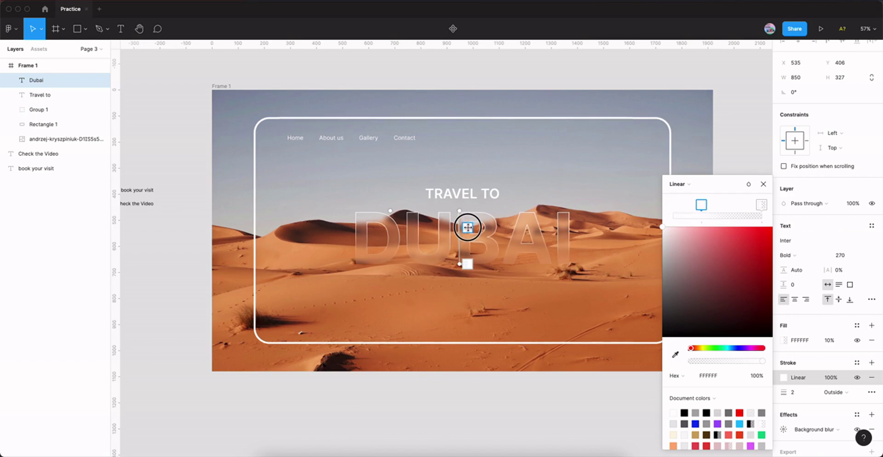
pyautogui.moveTo(467, 228); pyautogui.dragTo(467, 226)
pyautogui.moveTo(468, 264); pyautogui.dragTo(468, 266)
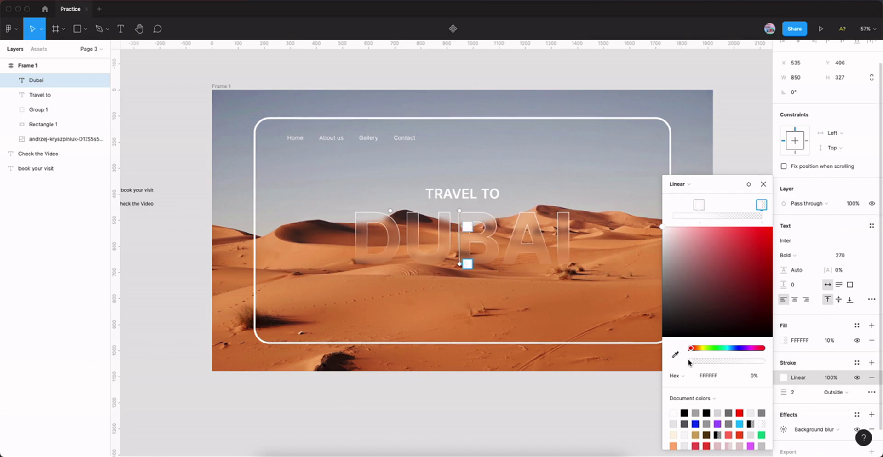
pyautogui.moveTo(690, 363); pyautogui.dragTo(704, 363)
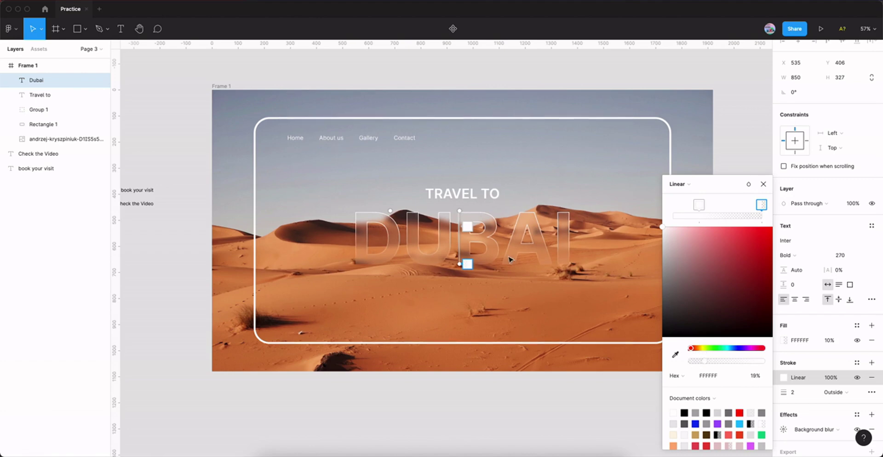
pyautogui.click(468, 222)
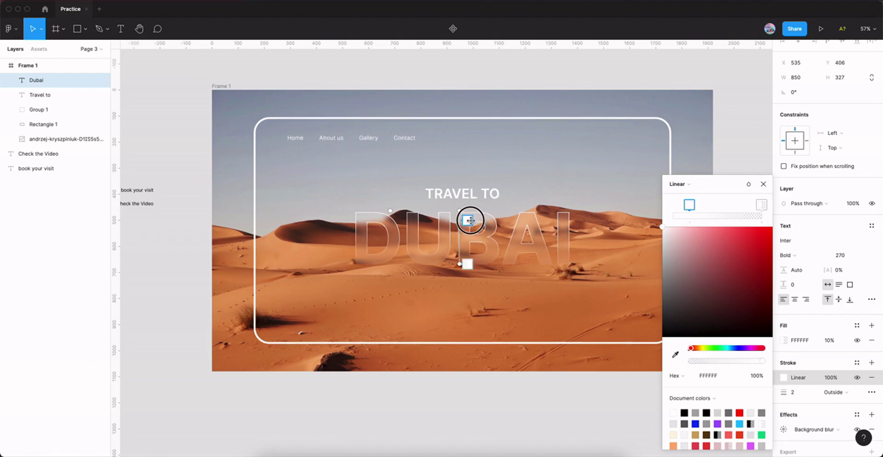
pyautogui.click(467, 264)
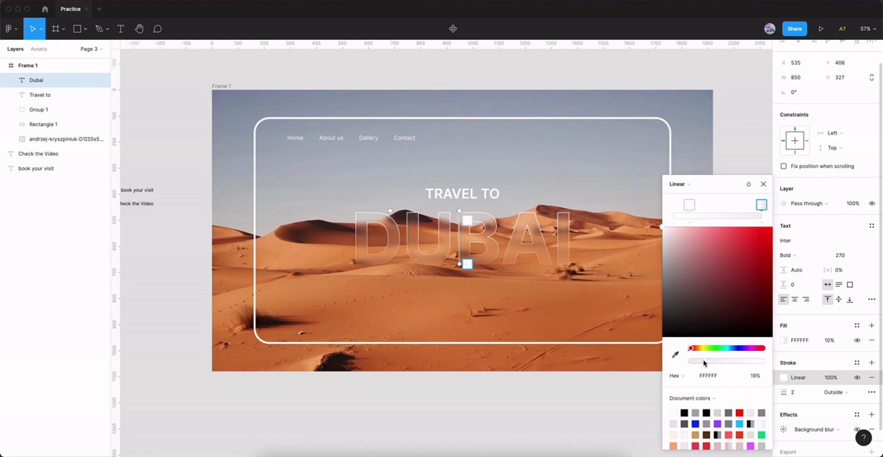
pyautogui.moveTo(704, 363); pyautogui.dragTo(707, 362)
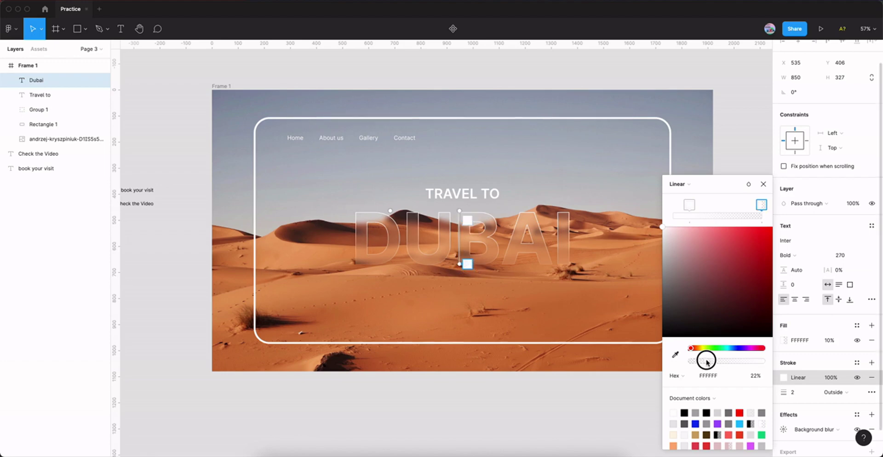
# Move DUBAI up from Y 406 to Y 386, keeping it horizontally centred
pyautogui.click(764, 184)
pyautogui.click(749, 209)
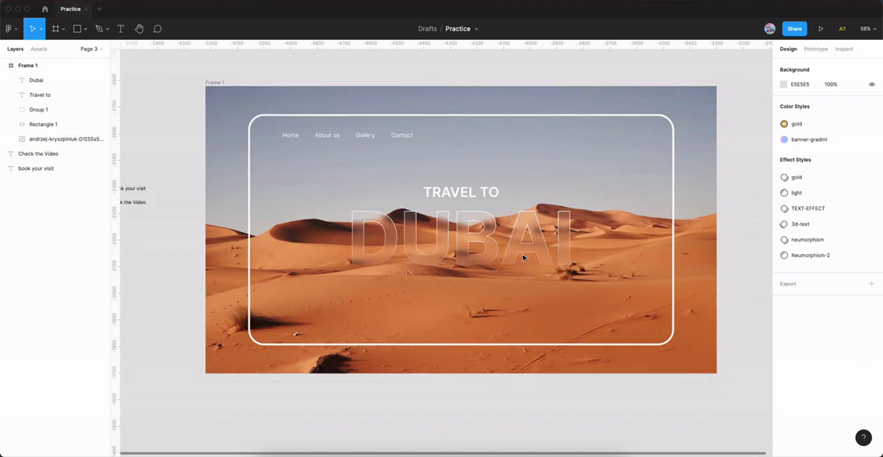
pyautogui.scroll(3, 550, 244)
pyautogui.moveTo(550, 244); pyautogui.dragTo(552, 263)
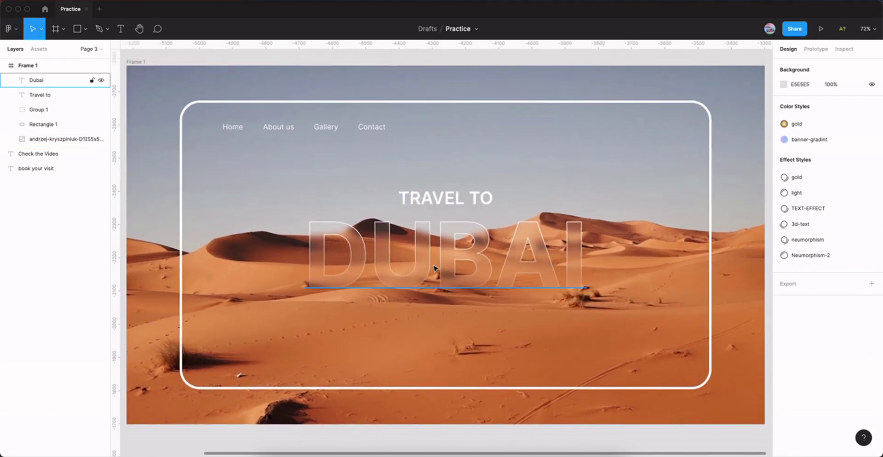
pyautogui.click(456, 246)
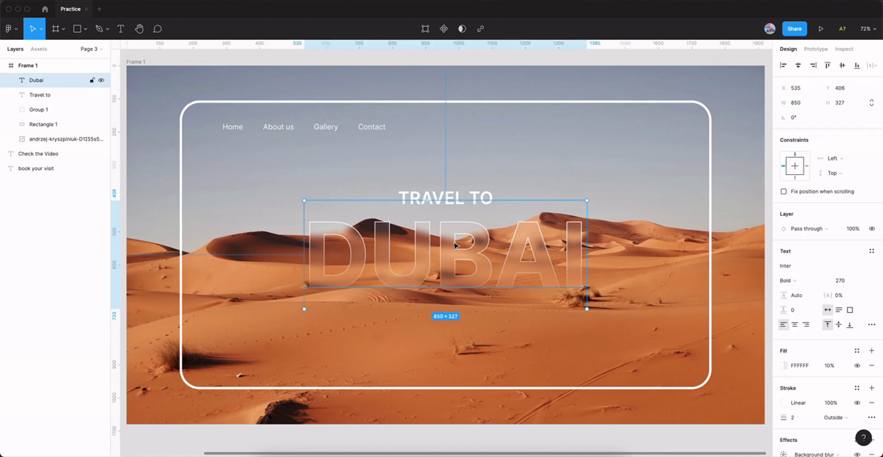
pyautogui.moveTo(455, 246); pyautogui.dragTo(455, 240)
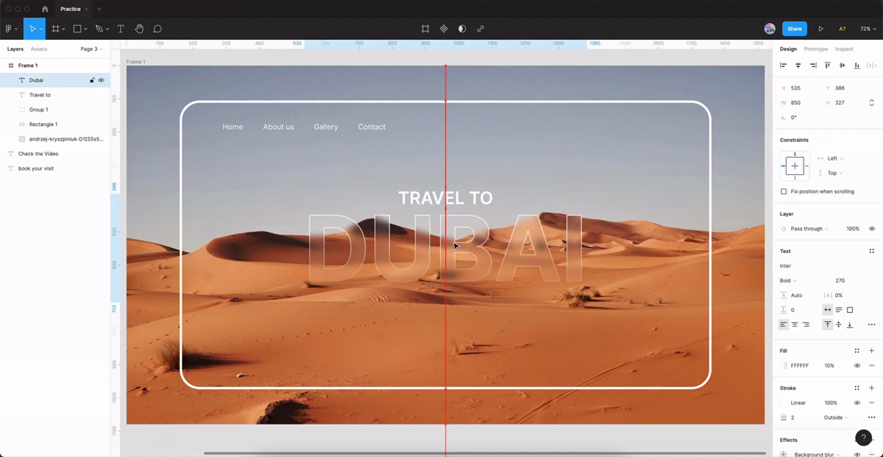
pyautogui.click(509, 443)
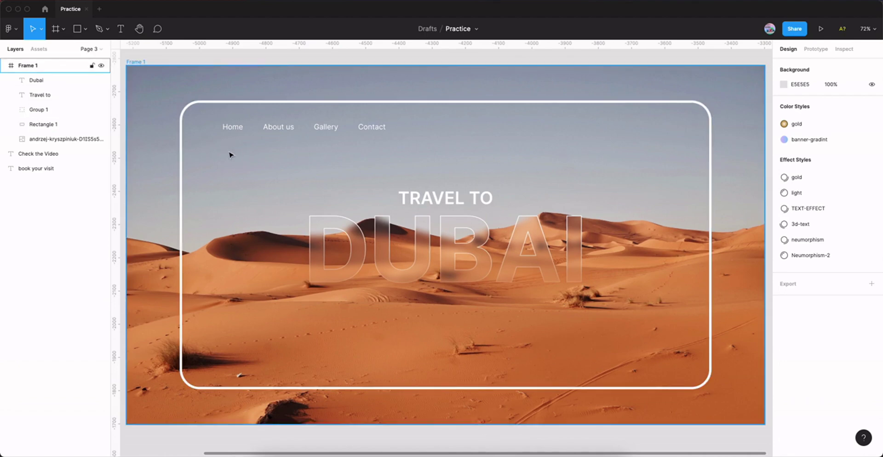
pyautogui.hscroll(-5, 276, 194)
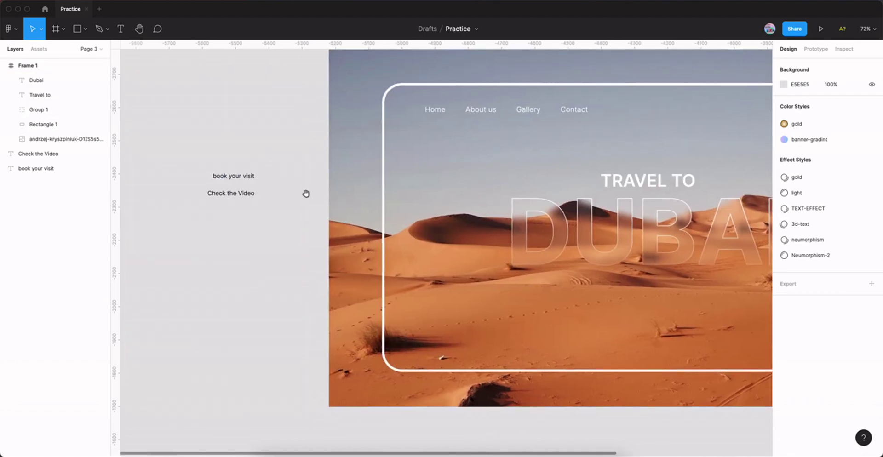
# Move the BOOK YOUR VISIT text onto the hero below DUBAI and make it uppercase
pyautogui.click(233, 175)
pyautogui.hscroll(3, 198, 171)
pyautogui.moveTo(143, 162)
pyautogui.mouseDown()
pyautogui.moveTo(565, 281)
pyautogui.moveTo(549, 282)
pyautogui.mouseUp()
pyautogui.hscroll(3, 483, 289)
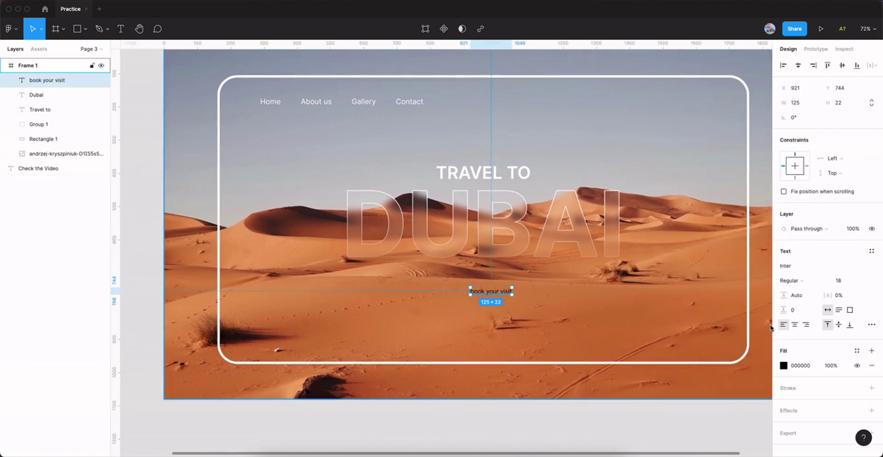
pyautogui.click(871, 324)
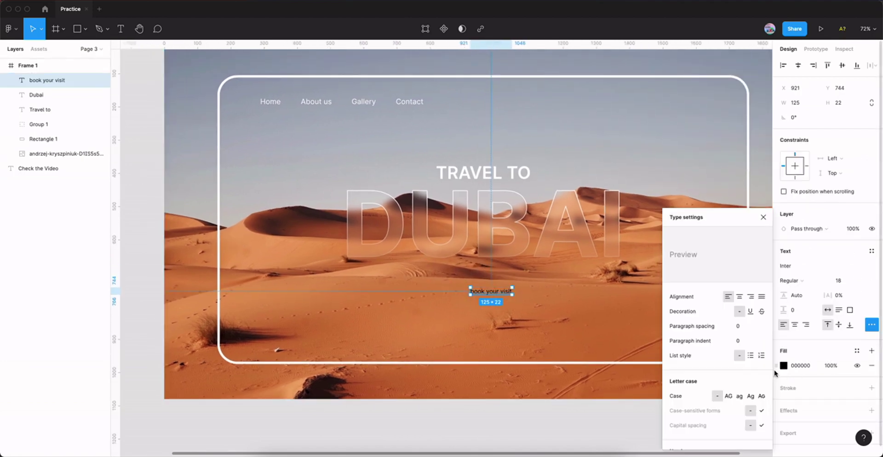
pyautogui.click(729, 396)
pyautogui.click(763, 217)
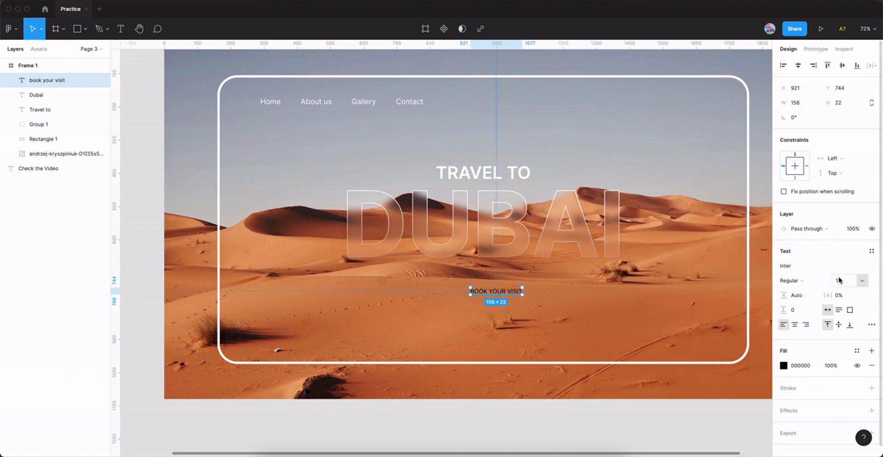
# Set BOOK YOUR VISIT to font size 22 and centre it horizontally in the frame
pyautogui.click(842, 281)
pyautogui.write('28')
pyautogui.press('Return')
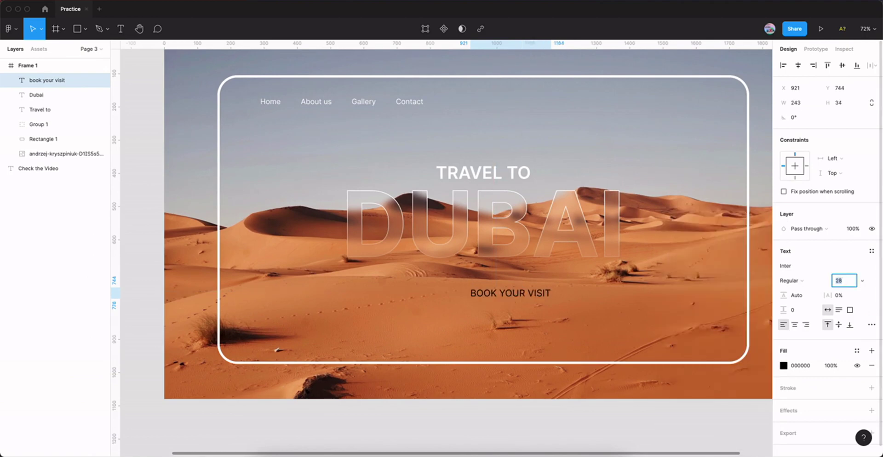
pyautogui.press('Down')
pyautogui.press('Down')
pyautogui.press('Down')
pyautogui.press('Down')
pyautogui.press('Down')
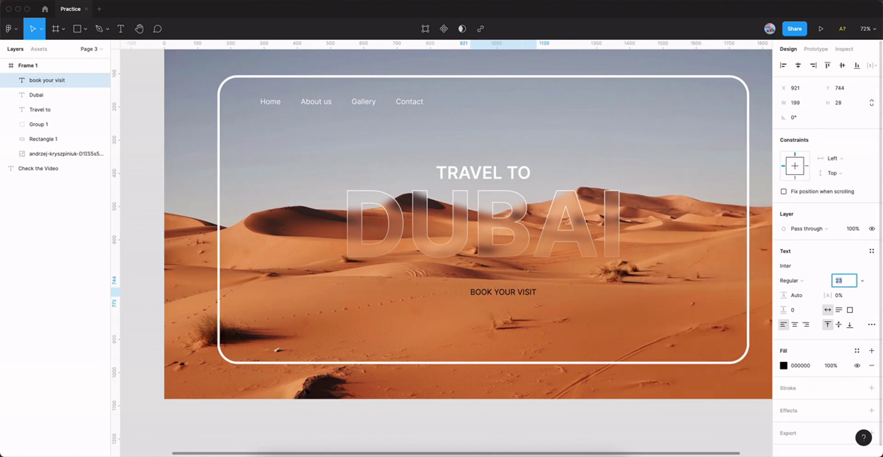
pyautogui.press('Down')
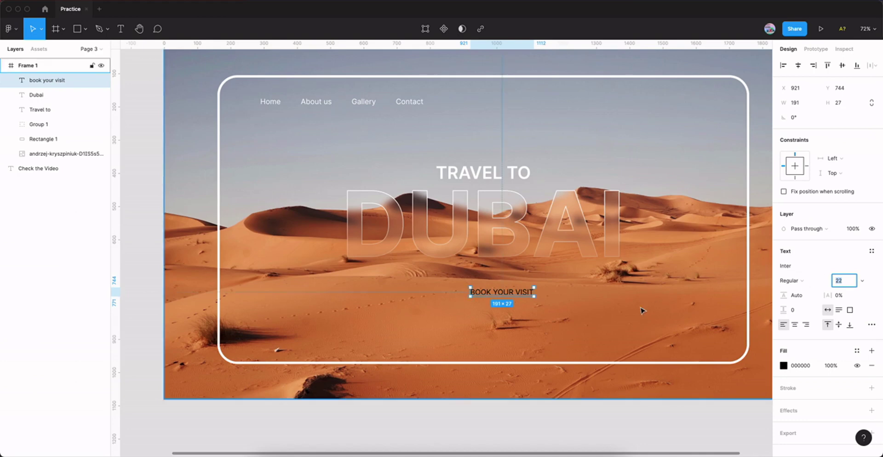
pyautogui.click(799, 65)
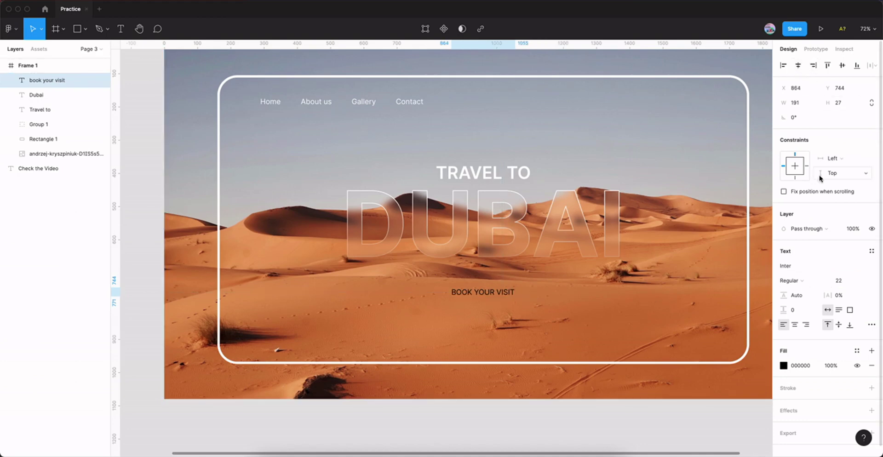
# Draw a 350-wide rectangle with corner radius 100 behind the BOOK YOUR VISIT text
pyautogui.press('r')
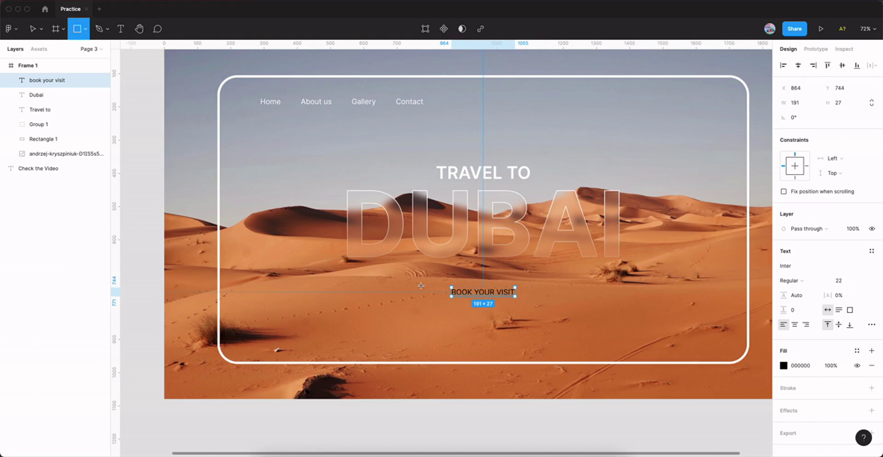
pyautogui.moveTo(420, 279); pyautogui.dragTo(536, 308)
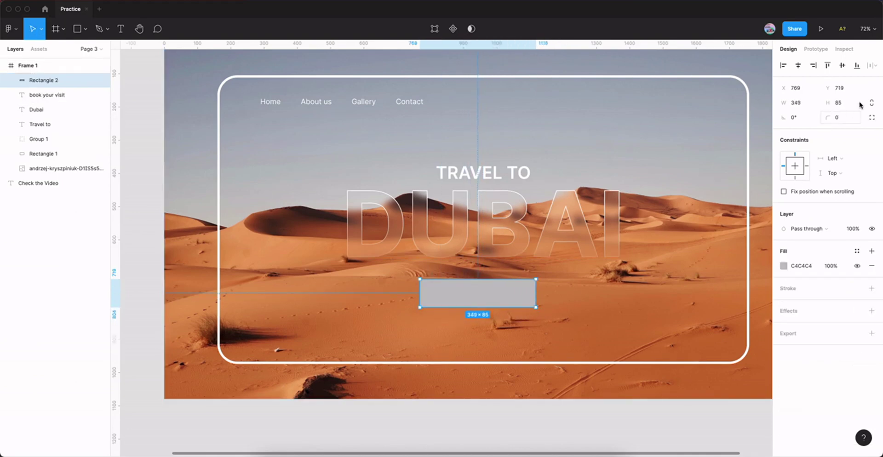
pyautogui.click(804, 105)
pyautogui.write('350')
pyautogui.press('Return')
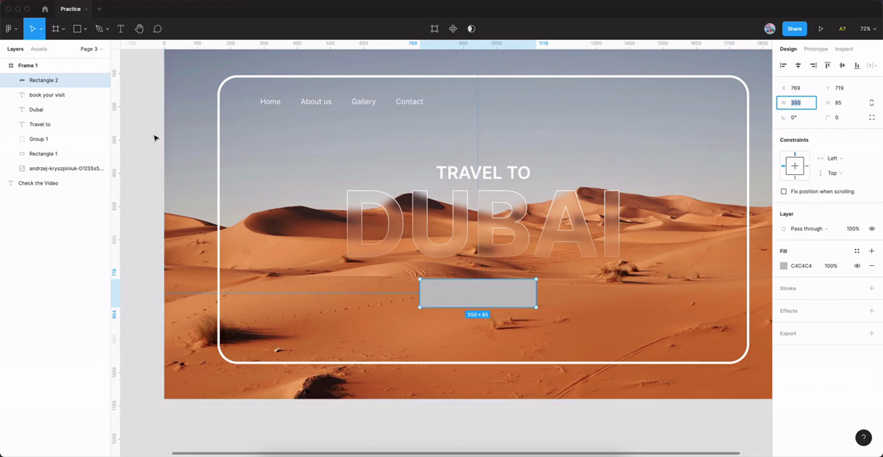
pyautogui.click(853, 118)
pyautogui.write('100')
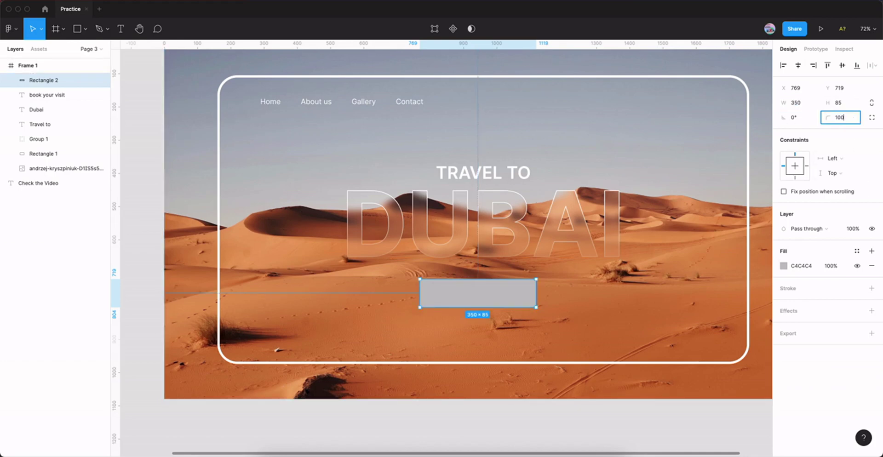
pyautogui.press('Return')
pyautogui.moveTo(51, 80); pyautogui.dragTo(52, 101)
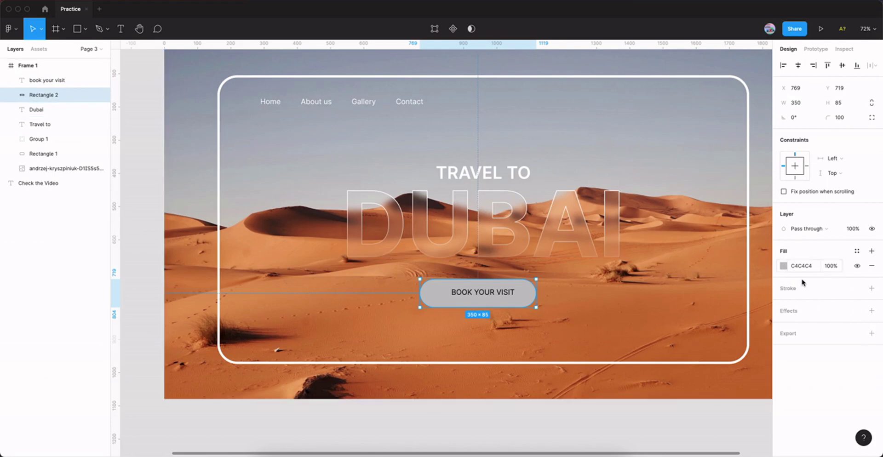
# Fill the pill rectangle white FFFFFF
pyautogui.click(783, 266)
pyautogui.click(708, 375)
pyautogui.write('FFFFFF')
pyautogui.press('Return')
pyautogui.click(787, 240)
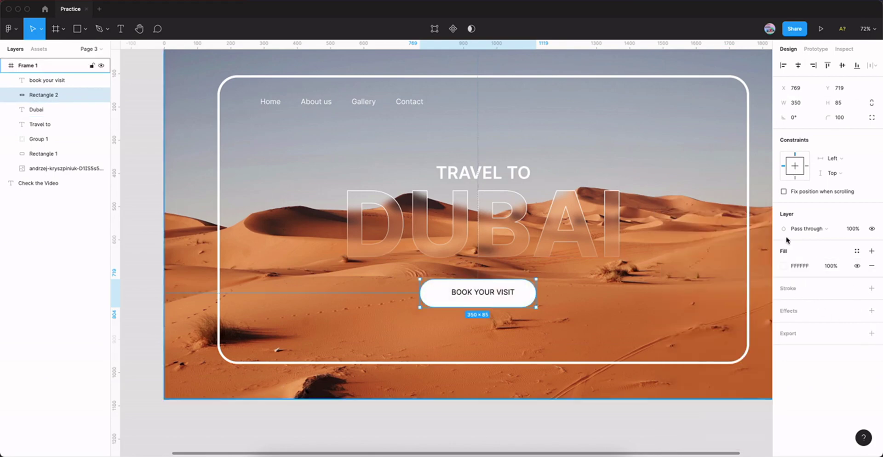
# Colour BOOK YOUR VISIT with the sampled sand colour D6864B and make it Semi Bold
pyautogui.click(487, 295)
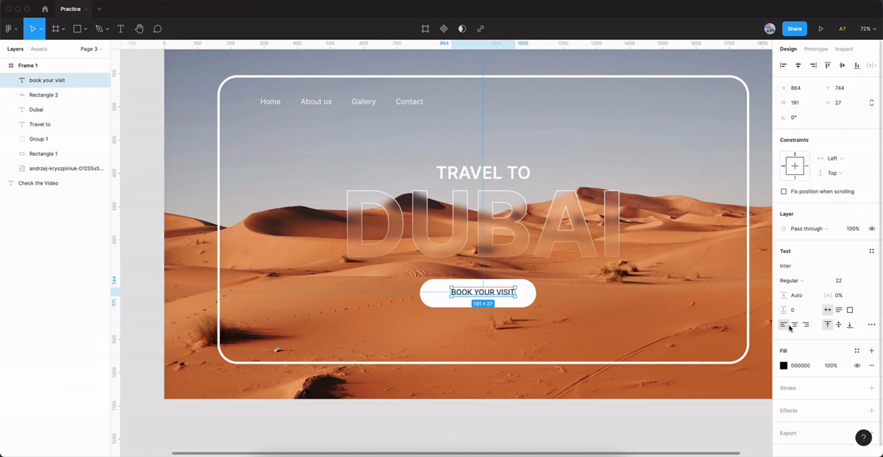
pyautogui.click(783, 365)
pyautogui.click(676, 354)
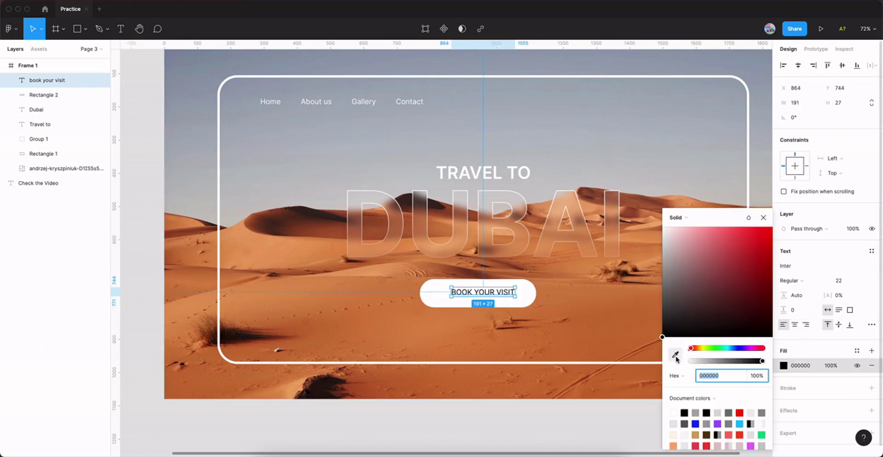
pyautogui.click(375, 289)
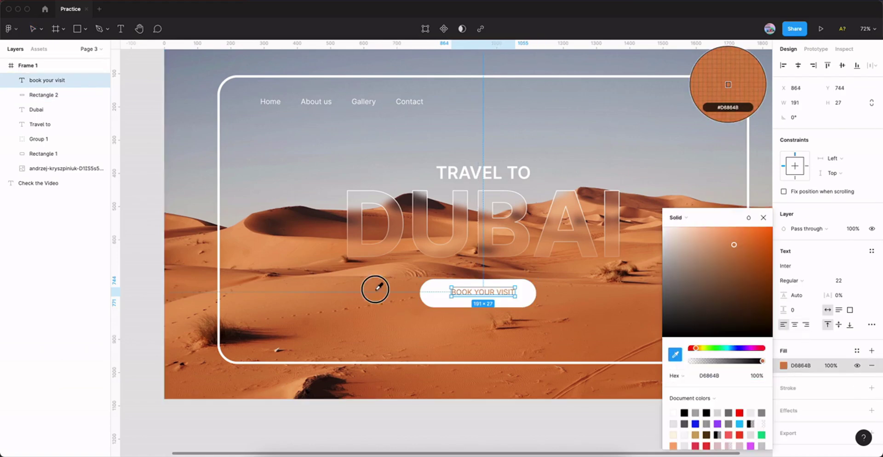
pyautogui.click(764, 218)
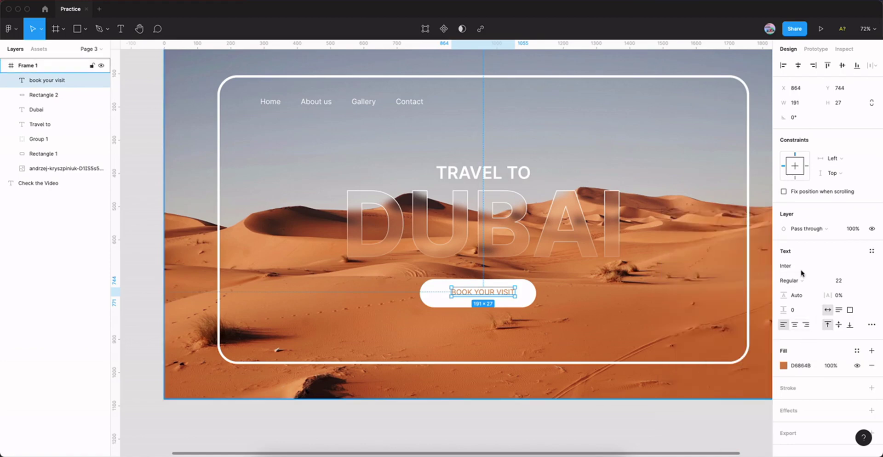
pyautogui.click(816, 283)
pyautogui.click(811, 303)
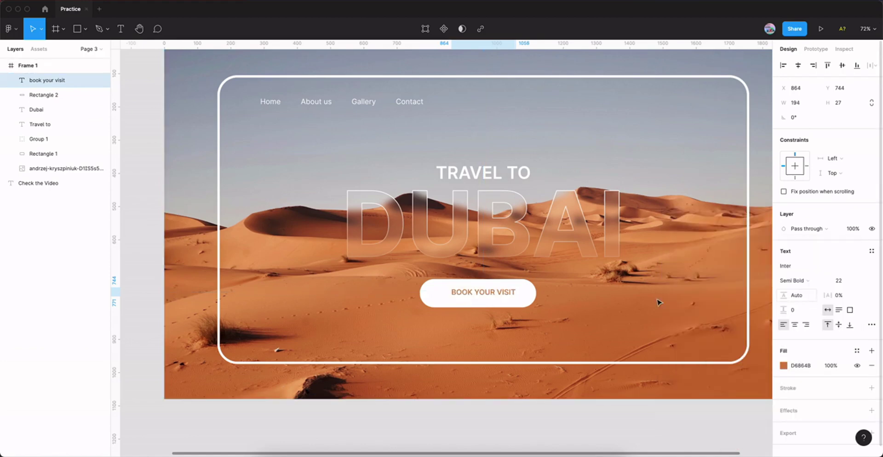
# Shift the label left and shrink the white pill to 299×79, selecting both
pyautogui.click(478, 291)
pyautogui.moveTo(487, 293); pyautogui.dragTo(473, 295)
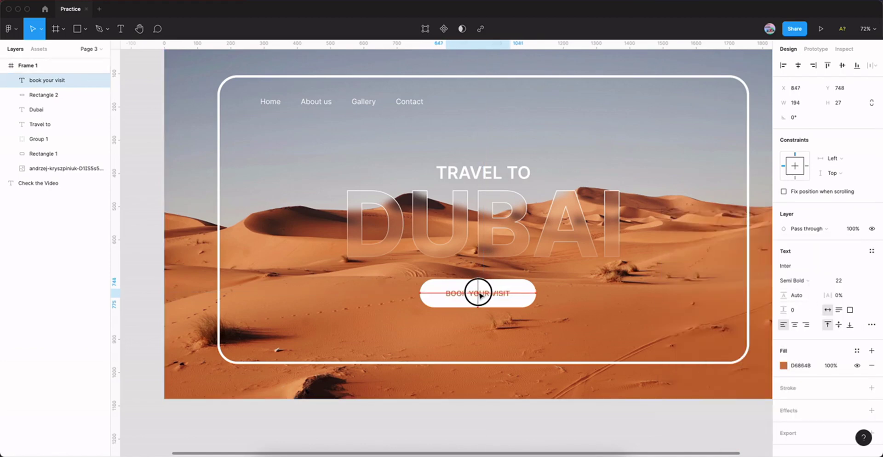
pyautogui.click(521, 298)
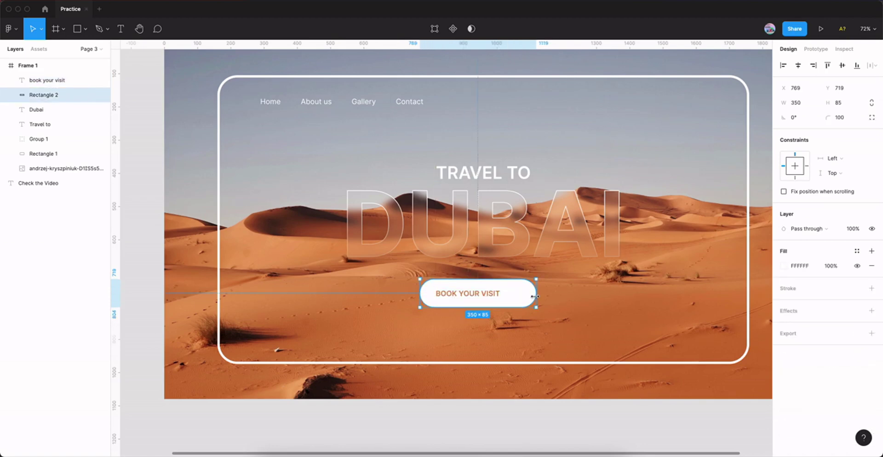
pyautogui.moveTo(523, 295); pyautogui.dragTo(519, 295)
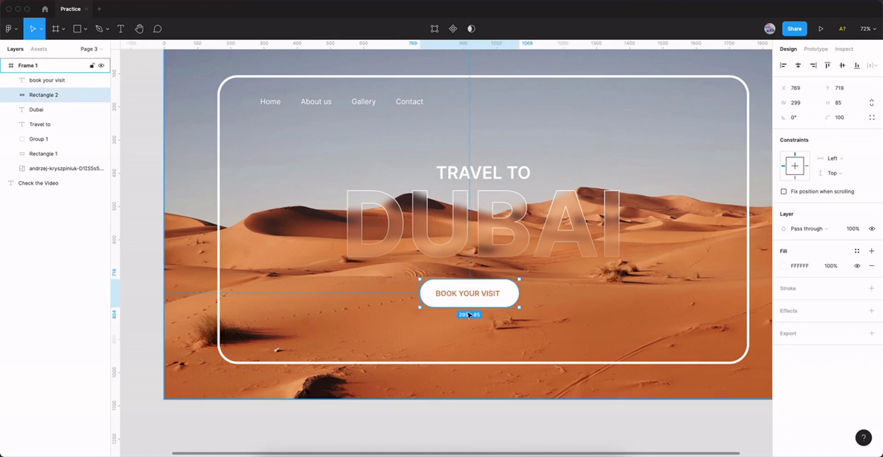
pyautogui.moveTo(468, 308); pyautogui.dragTo(468, 305)
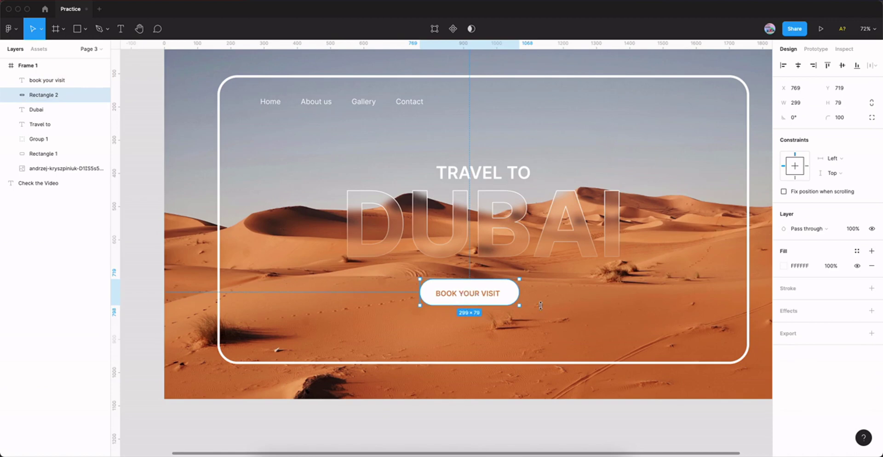
pyautogui.keyDown('shift'); pyautogui.click(467, 294); pyautogui.keyUp('shift')
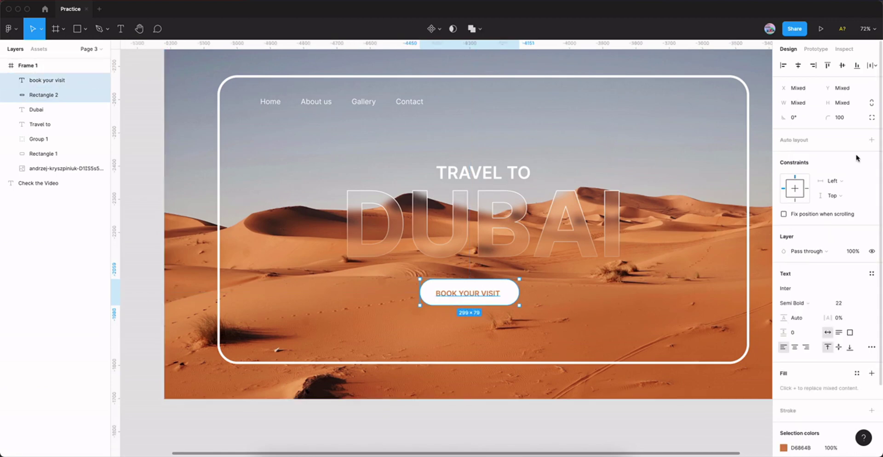
# Centre the label in the pill, group them as Group 2, and centre it on the frame
pyautogui.click(798, 65)
pyautogui.click(843, 65)
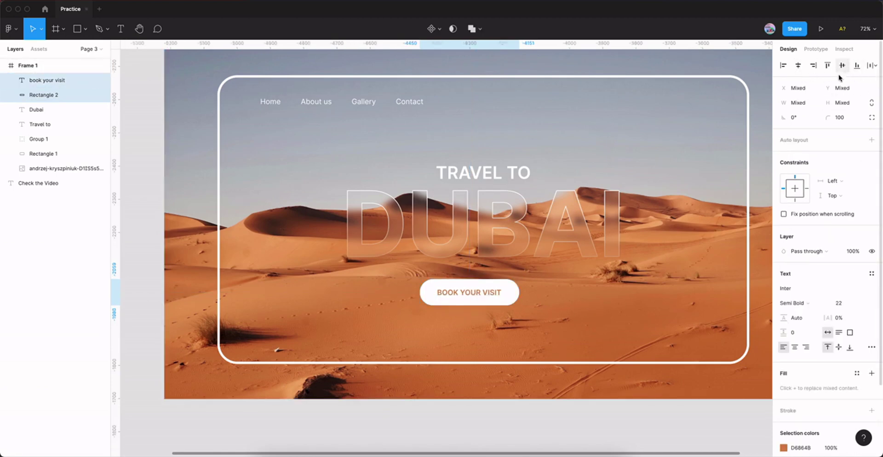
pyautogui.hotkey('ctrl', 'g')
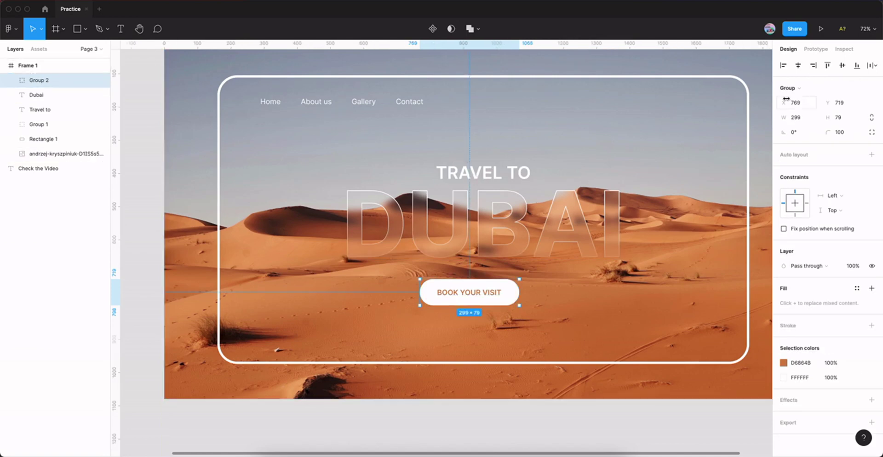
pyautogui.click(796, 68)
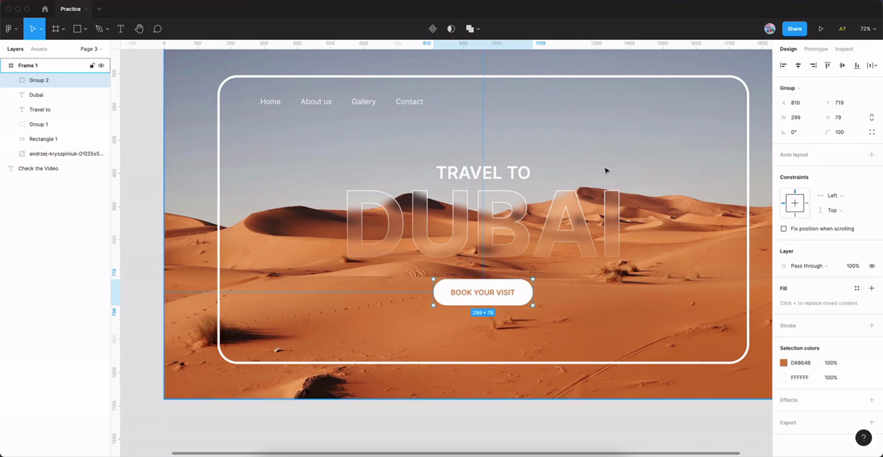
# Scale the button group down to about 255×67
pyautogui.moveTo(529, 309); pyautogui.dragTo(506, 336)
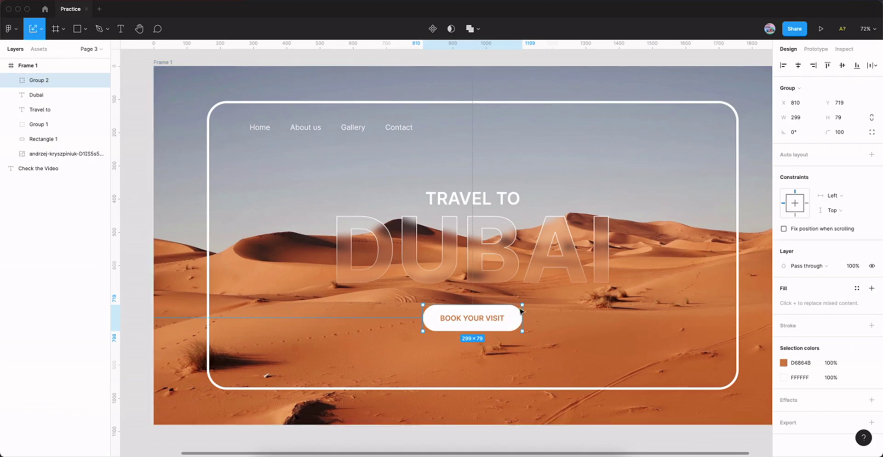
pyautogui.moveTo(521, 311); pyautogui.dragTo(519, 307)
pyautogui.moveTo(517, 306); pyautogui.dragTo(516, 307)
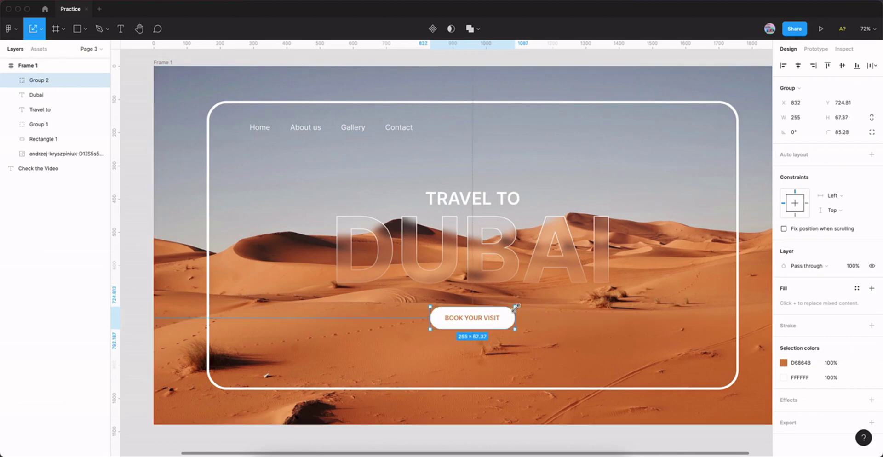
pyautogui.click(540, 435)
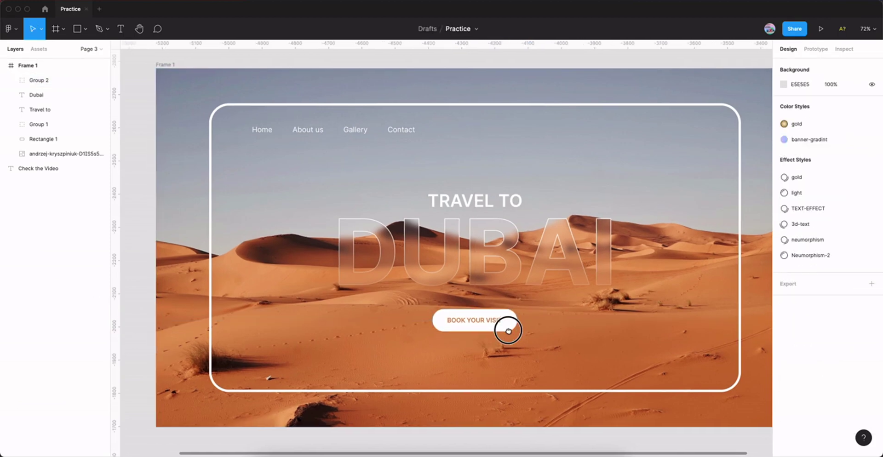
pyautogui.scroll(-1, 473, 330)
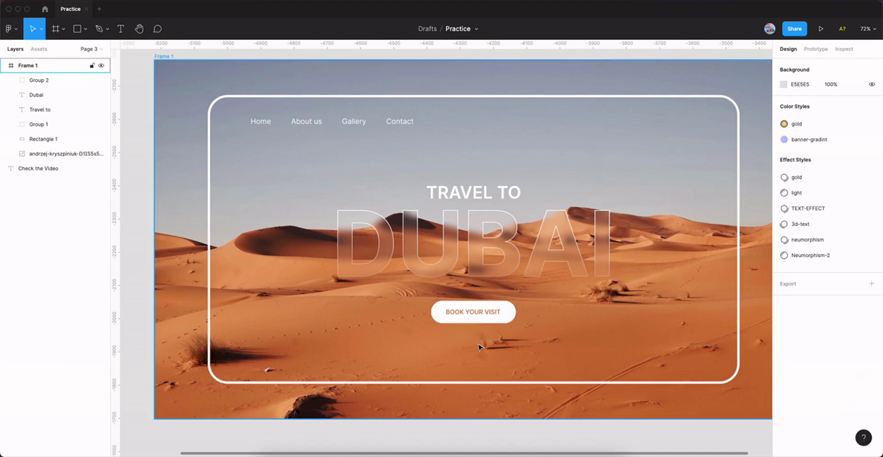
# Draw a grey rectangle below BOOK YOUR VISIT, 600 wide with corner radius 100
pyautogui.click(77, 29)
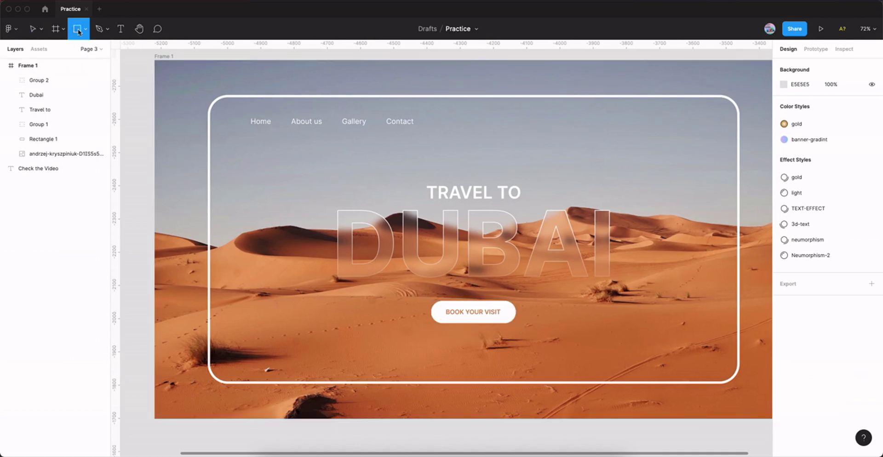
pyautogui.moveTo(375, 341); pyautogui.dragTo(580, 368)
pyautogui.click(802, 105)
pyautogui.write('6')
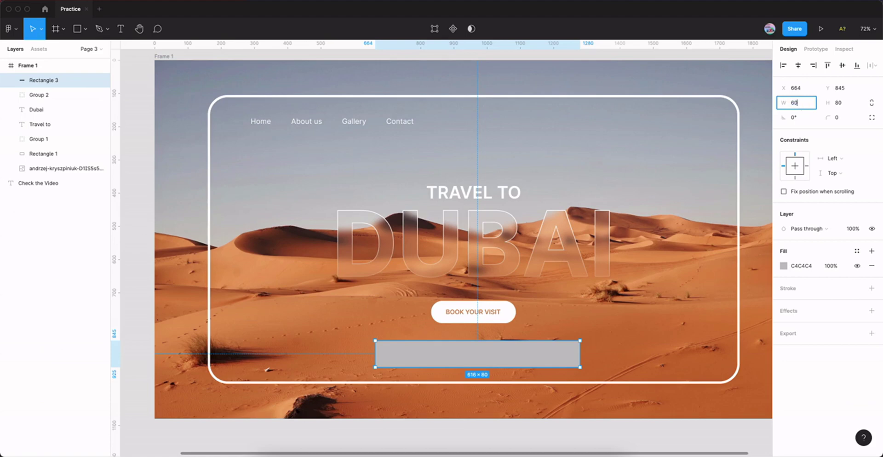
pyautogui.write('0')
pyautogui.press('Return')
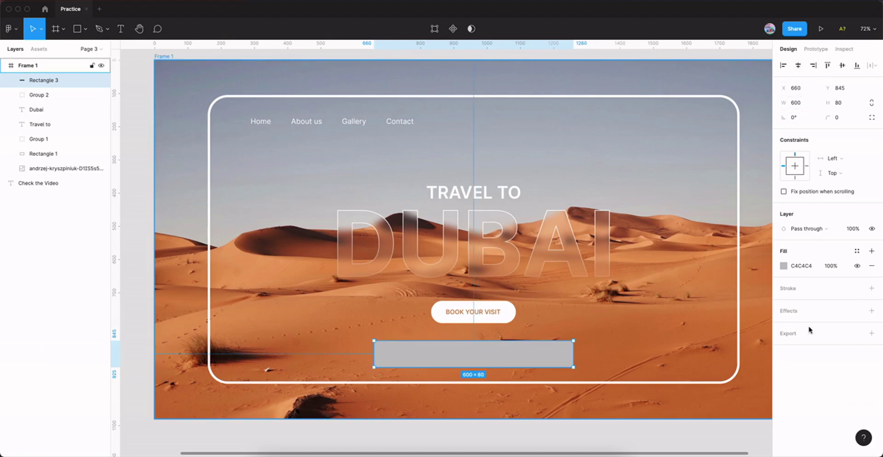
pyautogui.click(843, 119)
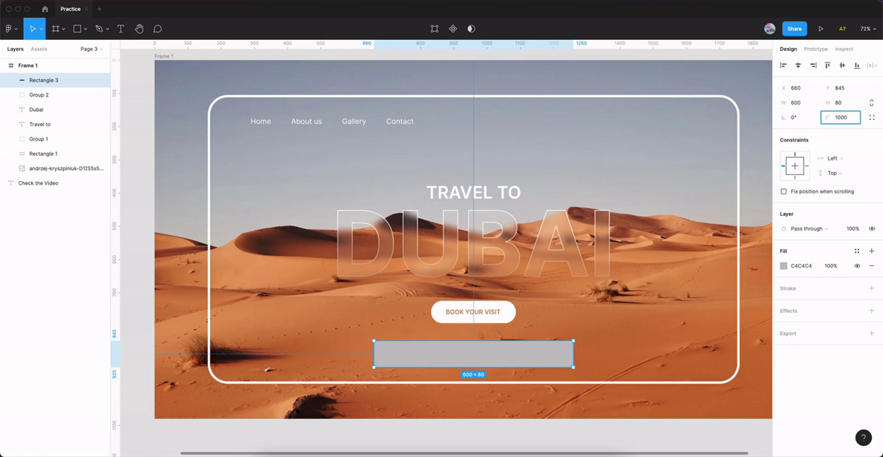
pyautogui.press('Return')
pyautogui.click(842, 118)
pyautogui.write('00')
pyautogui.press('Return')
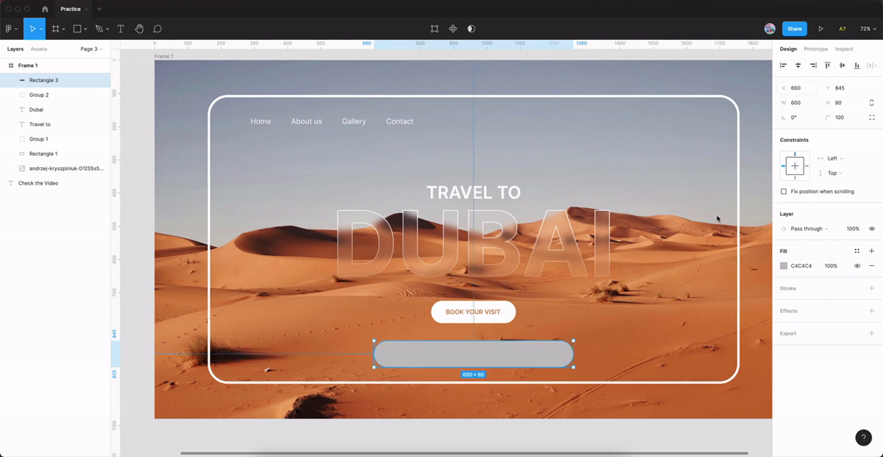
# Replace the pill's grey fill with a white FFFFFF outline of weight 5
pyautogui.click(871, 288)
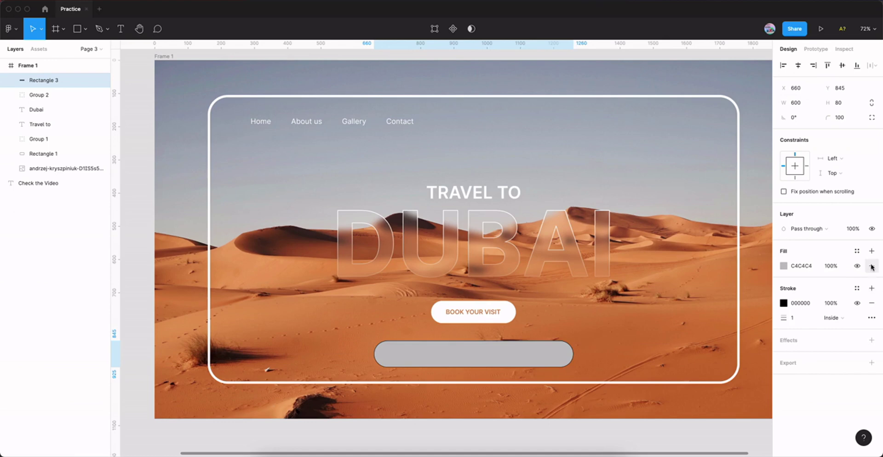
pyautogui.click(872, 267)
pyautogui.click(784, 290)
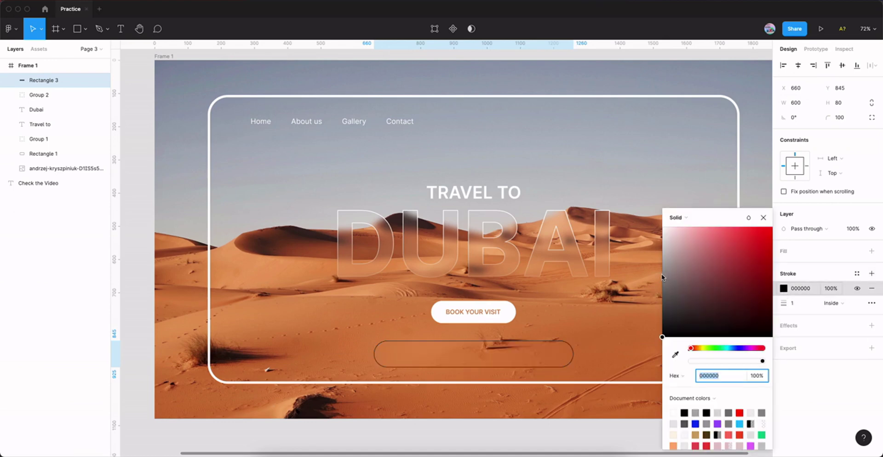
pyautogui.write('FFFFFF')
pyautogui.press('Return')
pyautogui.click(763, 219)
pyautogui.click(807, 302)
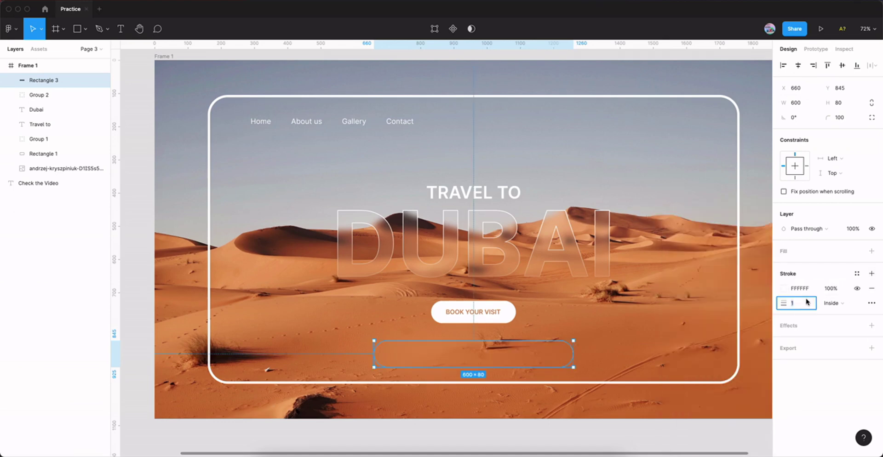
pyautogui.write('5')
pyautogui.press('Return')
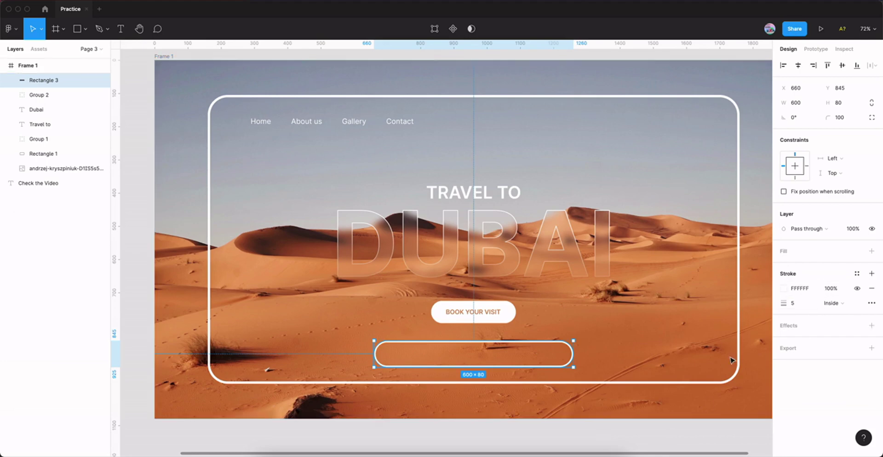
# Set the pill's height to 90 and deselect it
pyautogui.click(846, 103)
pyautogui.write('100')
pyautogui.press('Return')
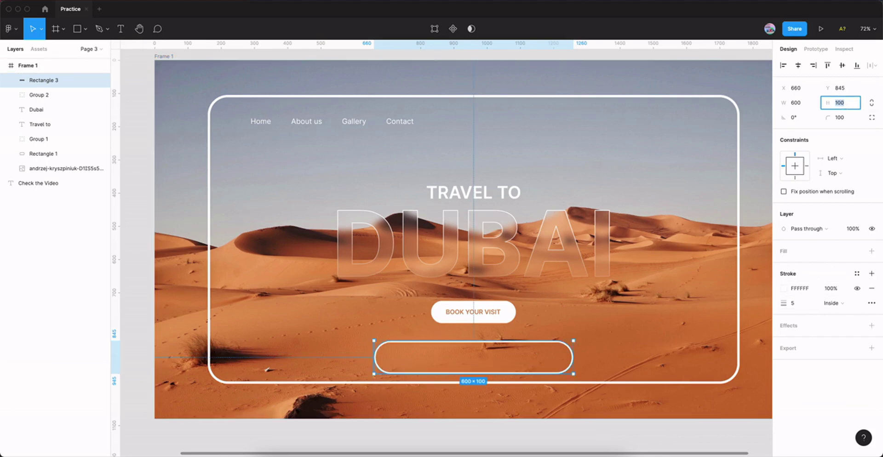
pyautogui.write('90')
pyautogui.press('Return')
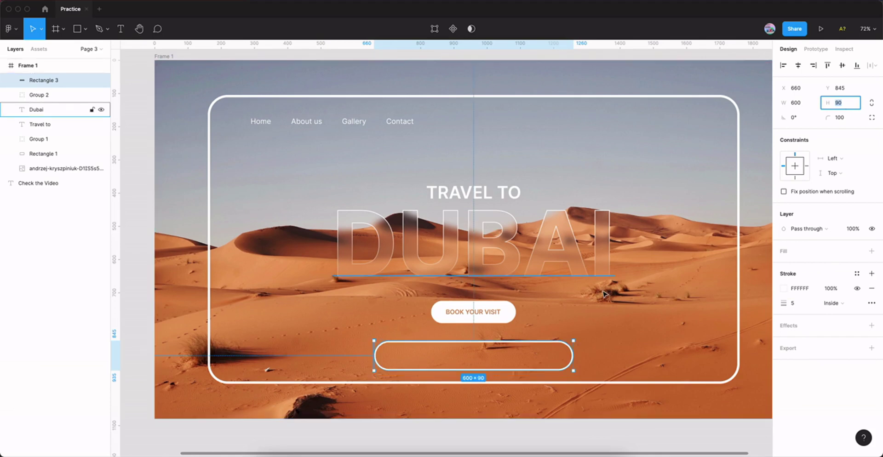
pyautogui.press('Escape')
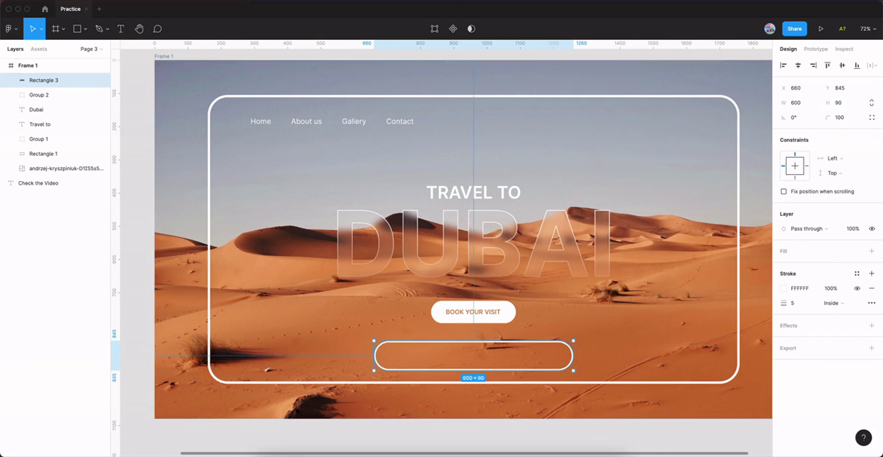
pyautogui.press('Escape')
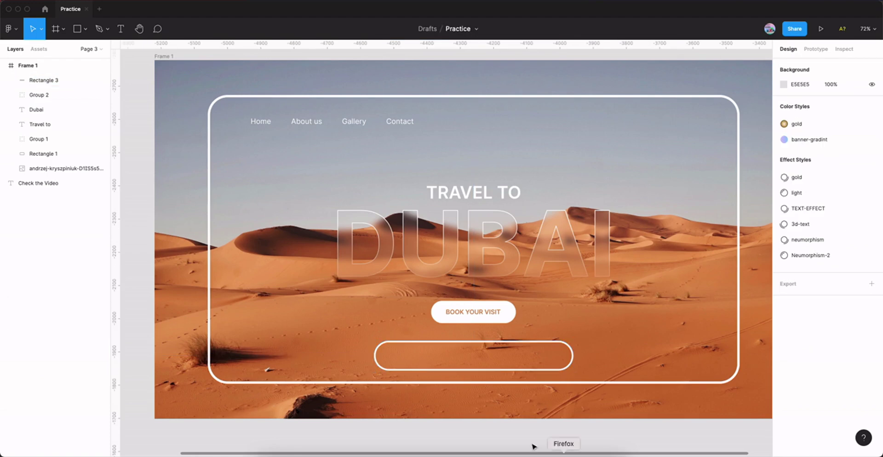
# Nudge the outlined pill up and the BOOK YOUR VISIT button down slightly
pyautogui.click(517, 367)
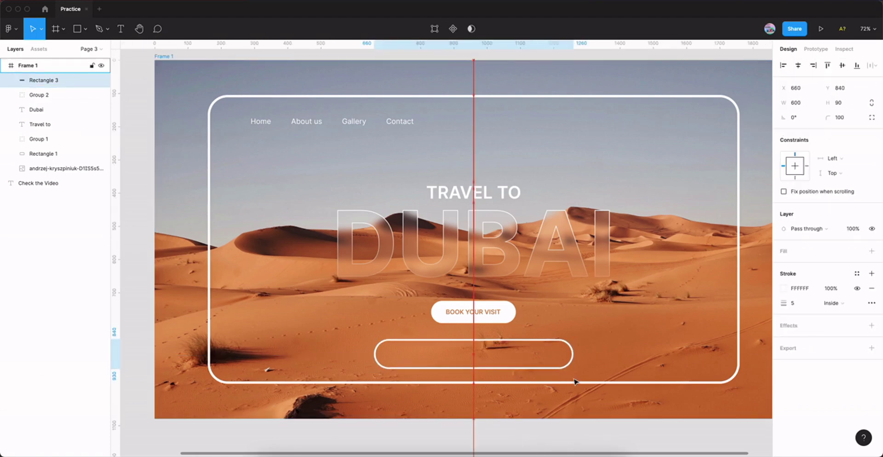
pyautogui.moveTo(575, 381); pyautogui.dragTo(574, 380)
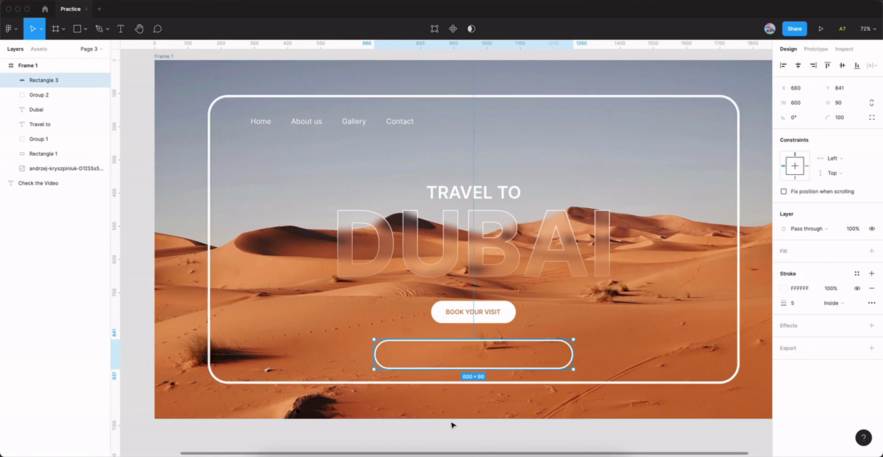
pyautogui.click(492, 311)
pyautogui.press('Down')
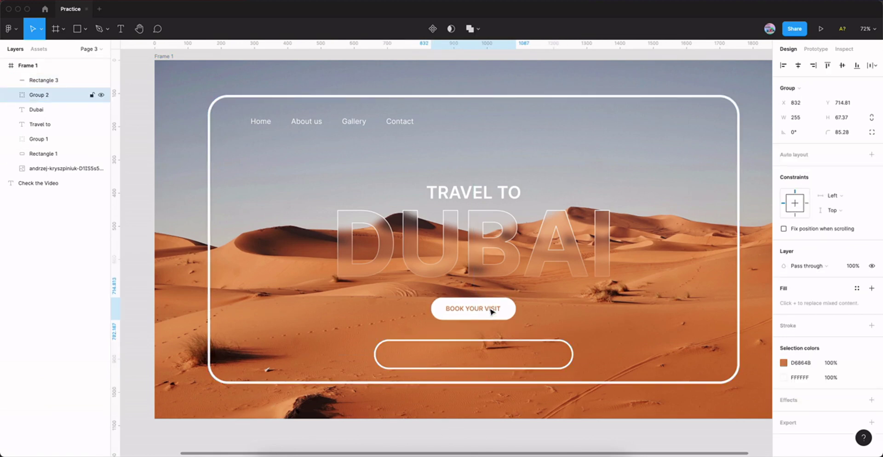
pyautogui.press('Up')
pyautogui.press('Down')
pyautogui.press('Down')
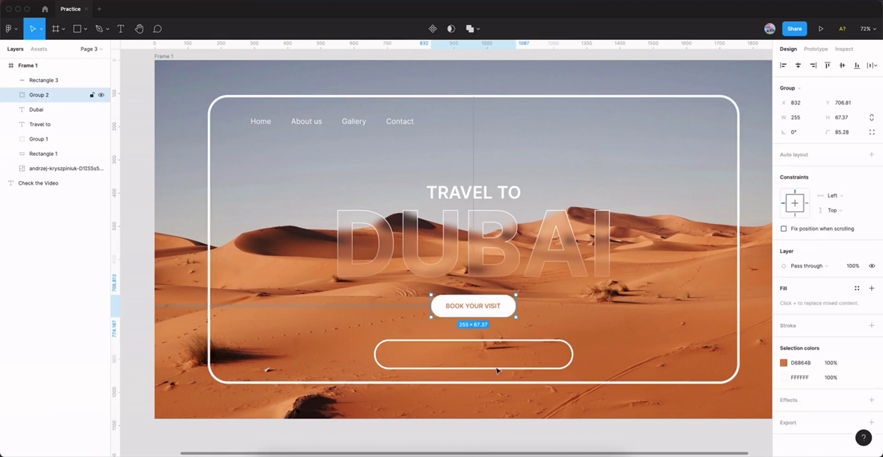
pyautogui.press('Escape')
pyautogui.moveTo(397, 396); pyautogui.dragTo(394, 396)
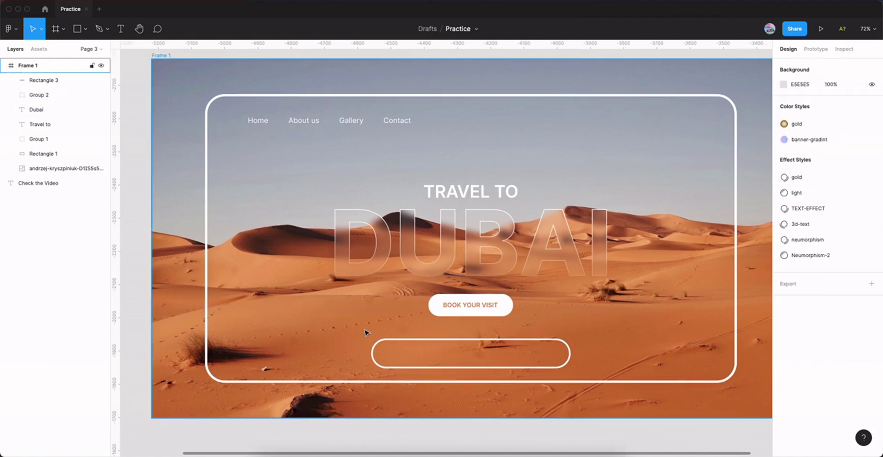
pyautogui.press('Escape')
pyautogui.click(77, 29)
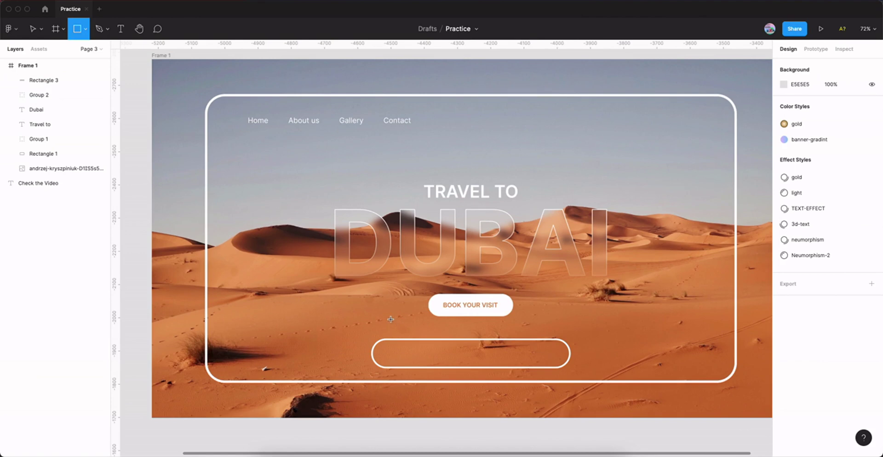
# Draw a small square at the pill's left end and place a shrunken desert photo copy over it
pyautogui.moveTo(411, 339); pyautogui.dragTo(429, 357)
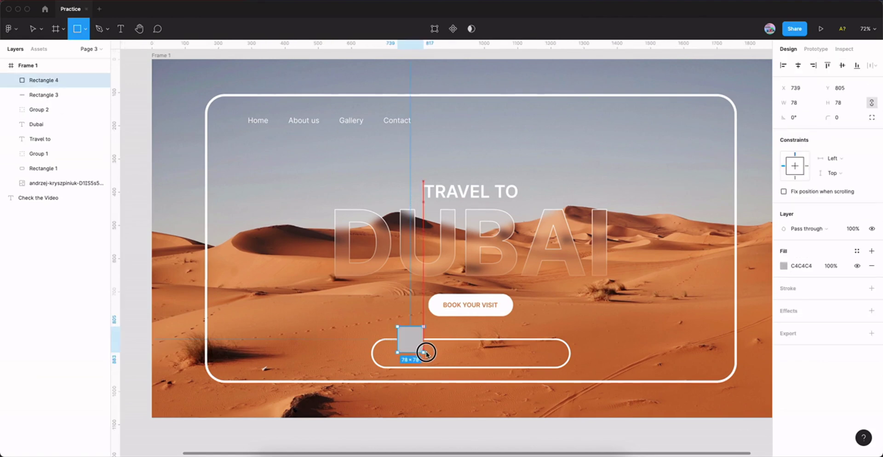
pyautogui.hotkey('ctrl', 'v')
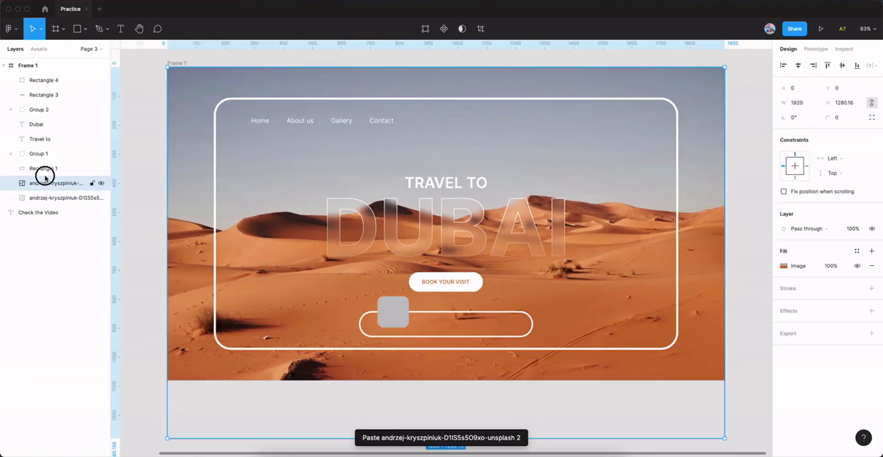
pyautogui.moveTo(43, 181); pyautogui.dragTo(39, 73)
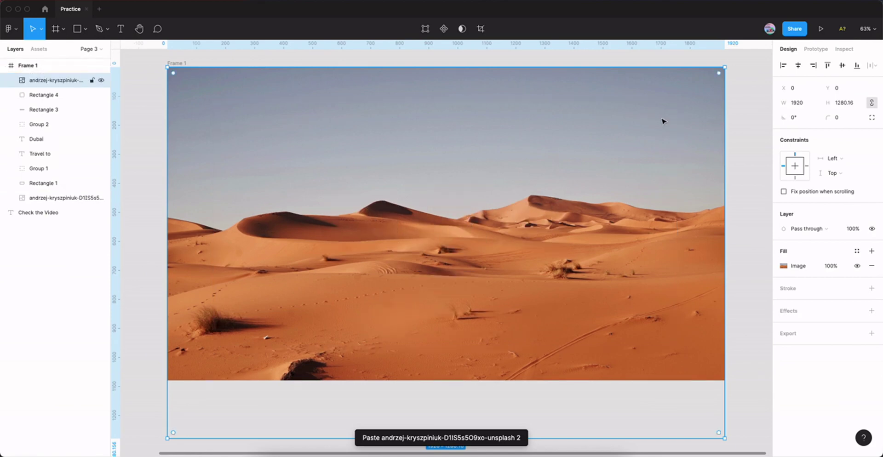
pyautogui.moveTo(724, 67); pyautogui.dragTo(500, 210)
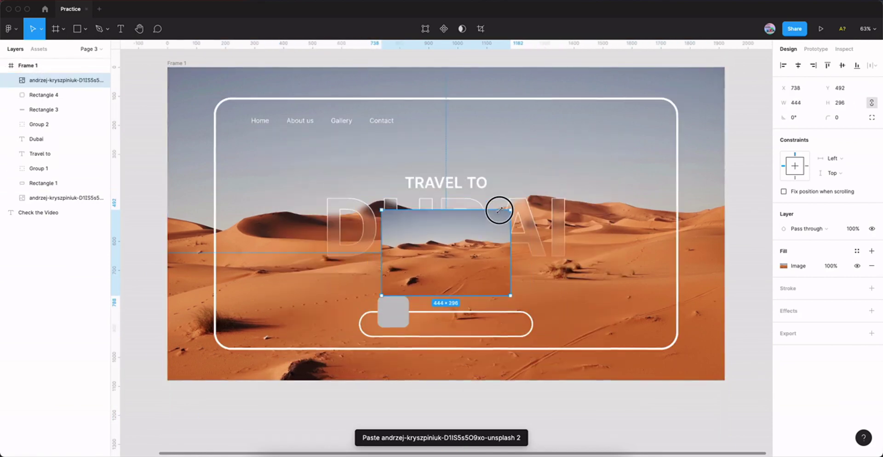
pyautogui.moveTo(472, 245); pyautogui.dragTo(428, 298)
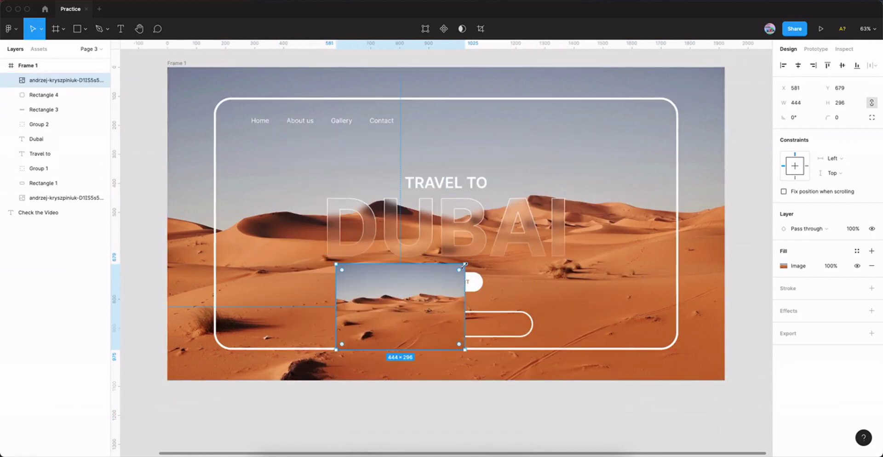
pyautogui.moveTo(464, 266); pyautogui.dragTo(397, 317)
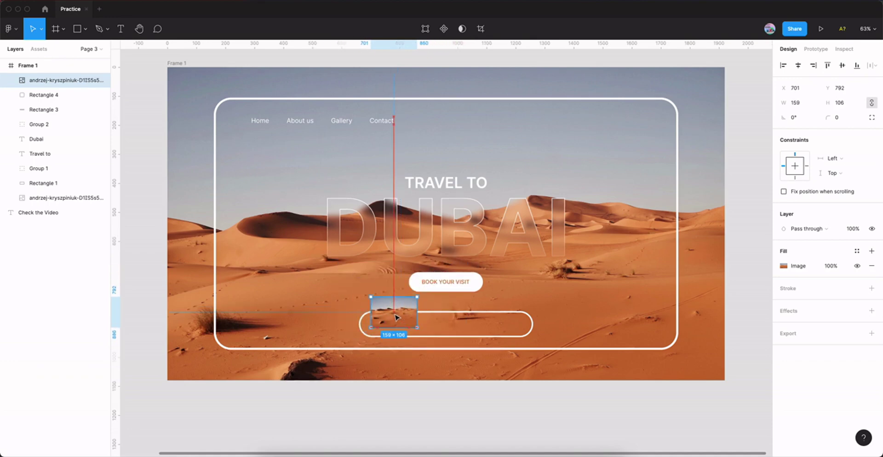
pyautogui.scroll(2, 397, 317)
pyautogui.moveTo(417, 310); pyautogui.dragTo(418, 310)
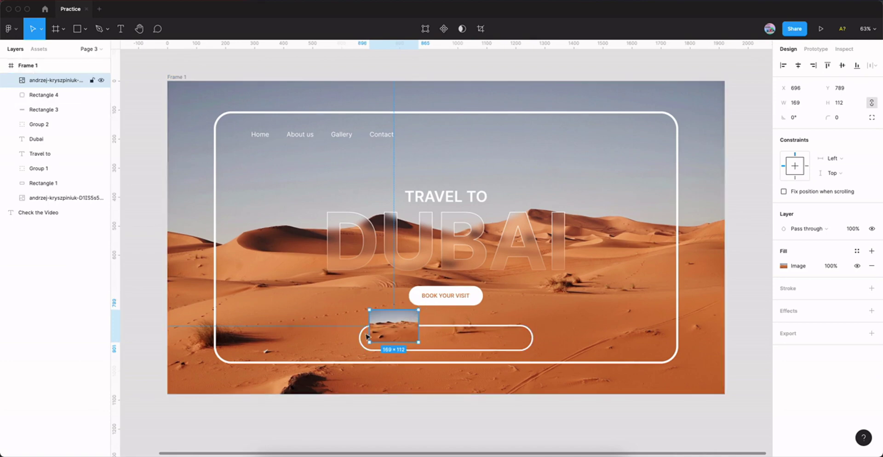
# Mask the desert thumbnail with the rounded grey square
pyautogui.keyDown('shift'); pyautogui.click(46, 99); pyautogui.keyUp('shift')
pyautogui.click(453, 29)
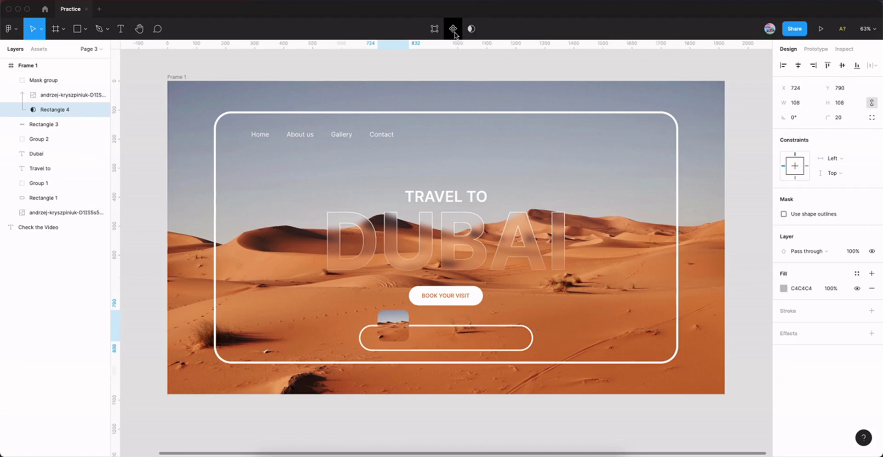
pyautogui.click(16, 81)
pyautogui.click(46, 81)
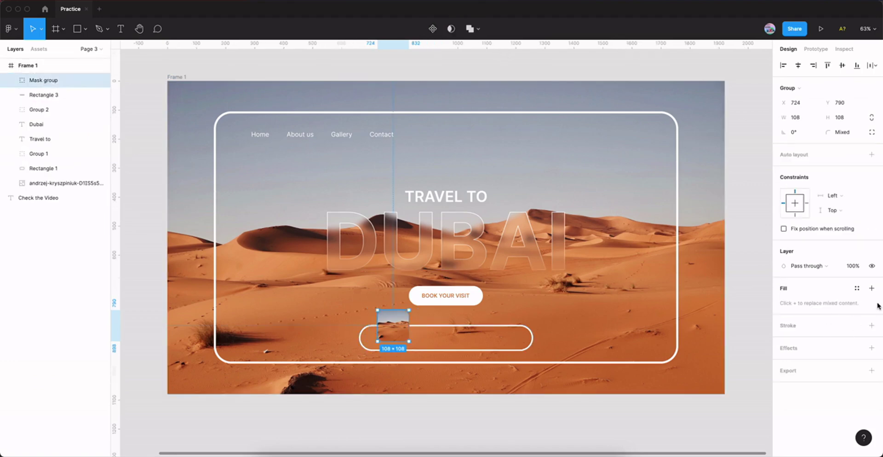
# Add a white outline to the Mask group and set the square's outline outside
pyautogui.click(872, 325)
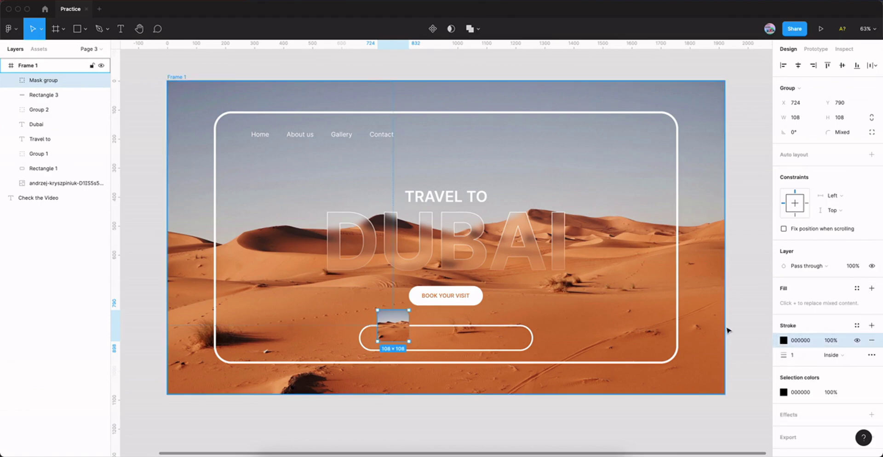
pyautogui.click(784, 340)
pyautogui.moveTo(686, 252); pyautogui.dragTo(663, 227)
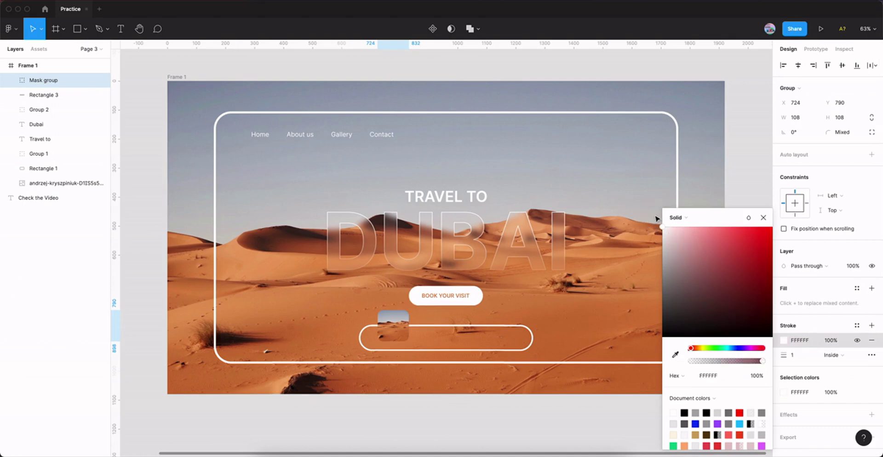
pyautogui.click(764, 218)
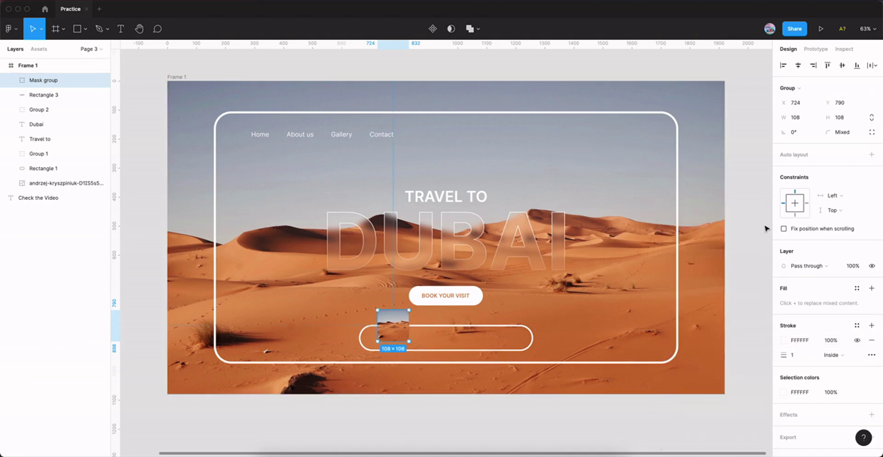
pyautogui.click(12, 82)
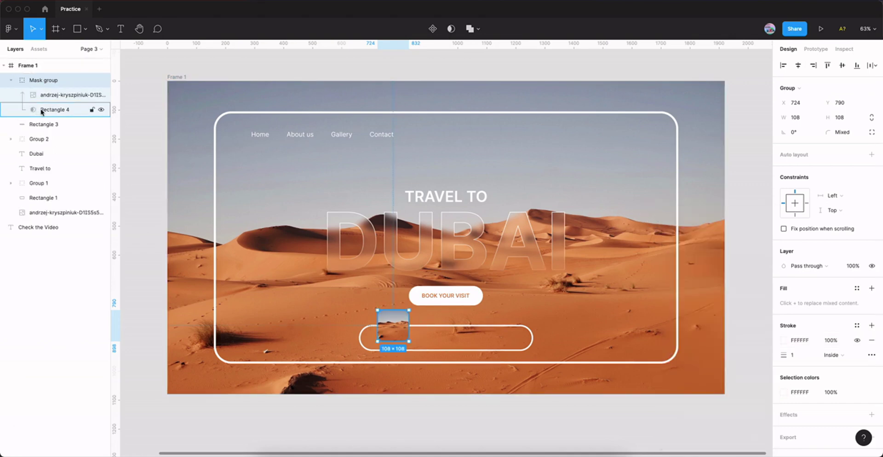
pyautogui.click(46, 109)
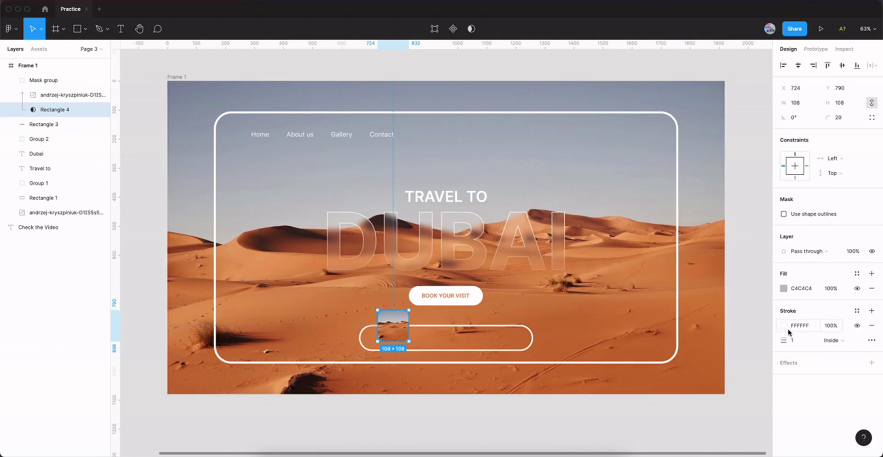
pyautogui.click(841, 349)
pyautogui.click(848, 356)
# Set the Mask group's outline outside, then remove the outline and deselect
pyautogui.click(451, 403)
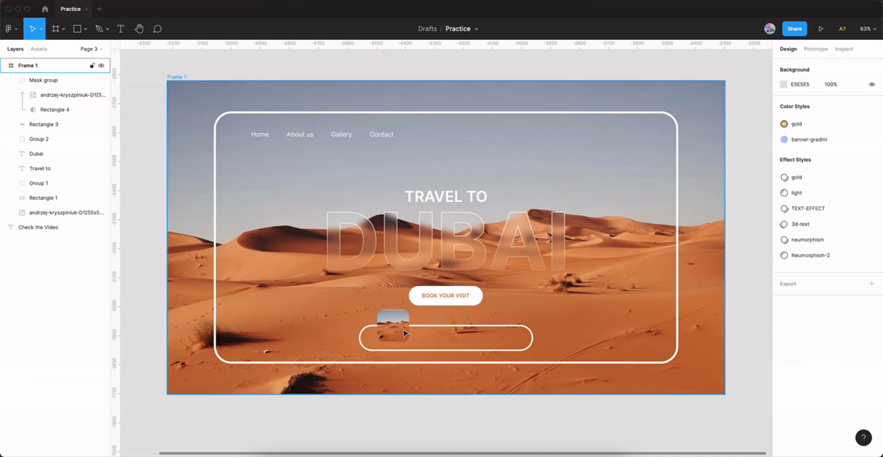
pyautogui.click(36, 81)
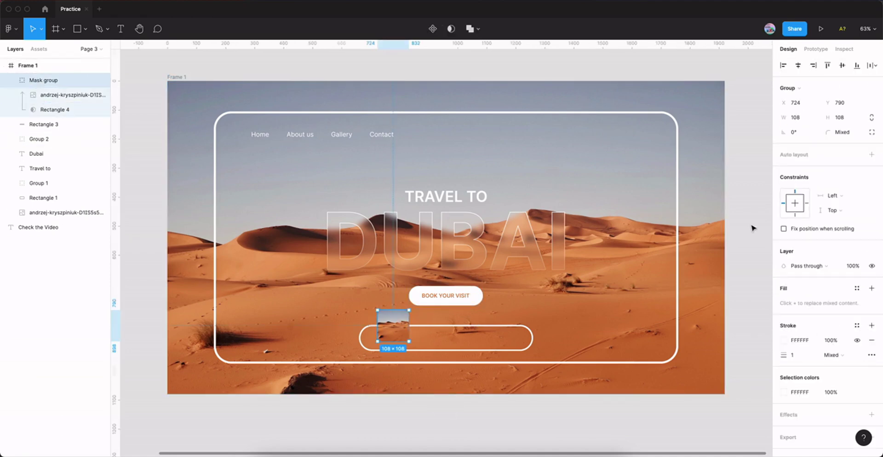
pyautogui.click(846, 355)
pyautogui.click(855, 394)
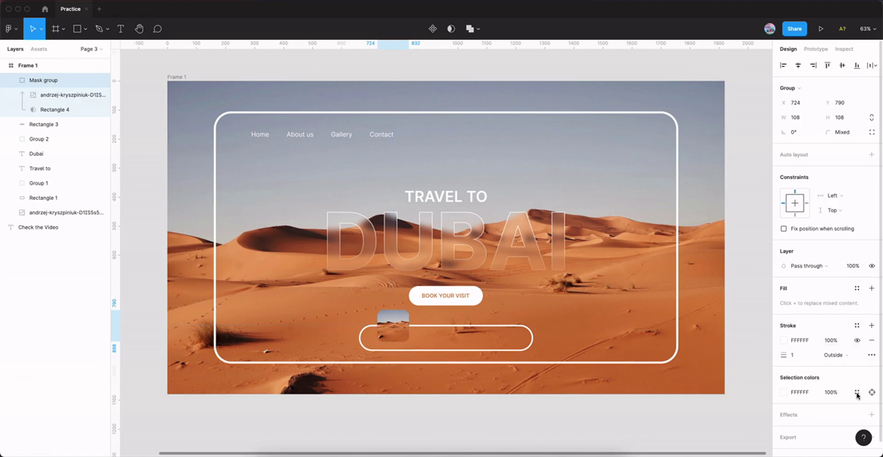
pyautogui.click(872, 341)
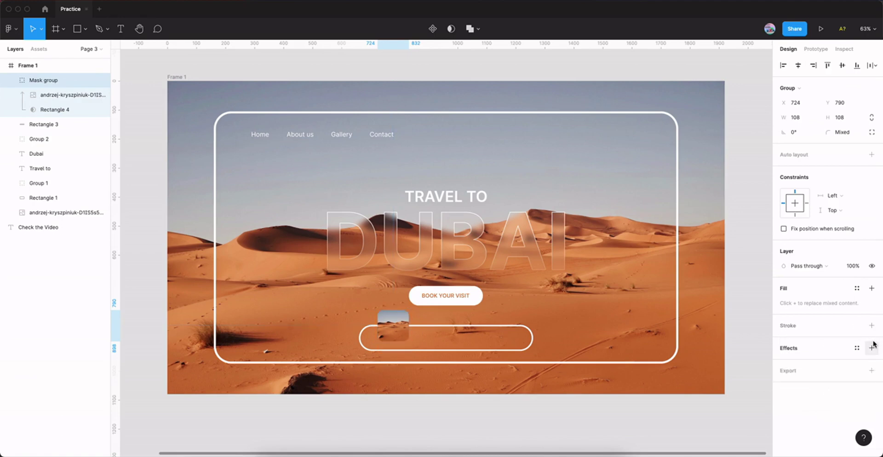
pyautogui.click(611, 445)
# Move the Check the Video text into the bottom pill
pyautogui.scroll(3, 454, 343)
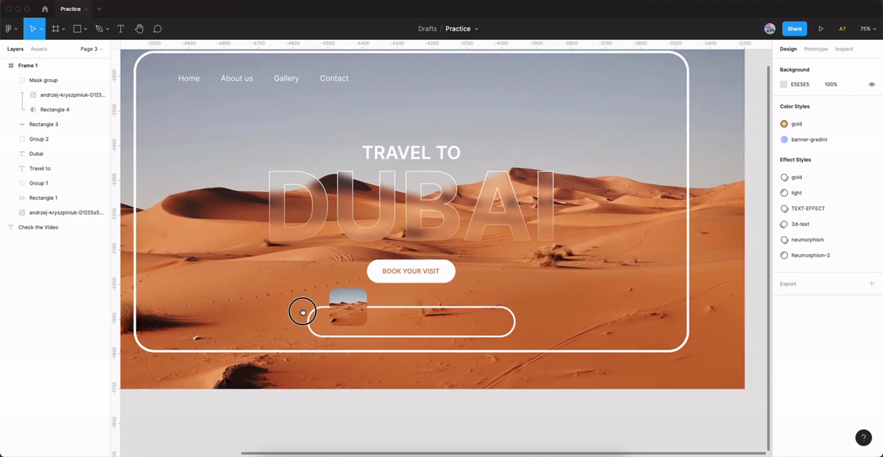
pyautogui.hscroll(-5, 322, 317)
pyautogui.scroll(2, 322, 317)
pyautogui.click(152, 240)
pyautogui.hscroll(2, 270, 258)
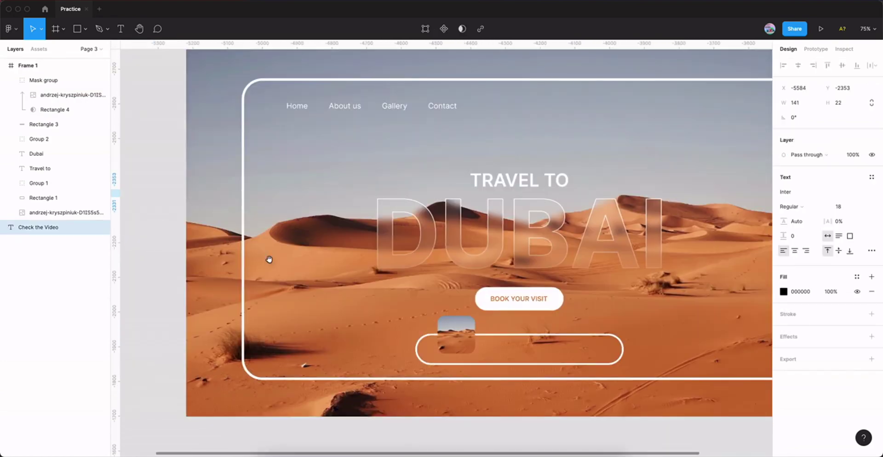
pyautogui.scroll(-1, 211, 247)
pyautogui.moveTo(142, 217); pyautogui.dragTo(558, 365)
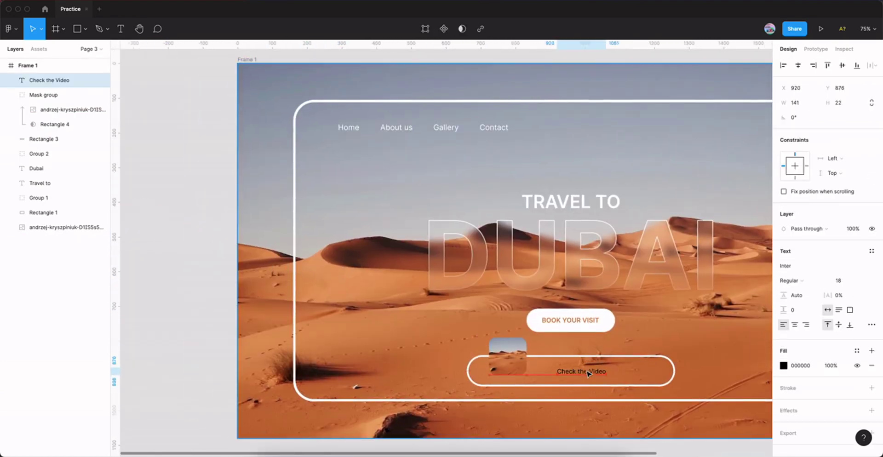
# Fill the label white (FFFFFF)
pyautogui.hscroll(6, 457, 339)
pyautogui.scroll(-1, 458, 339)
pyautogui.hscroll(-2, 400, 329)
pyautogui.scroll(1, 401, 328)
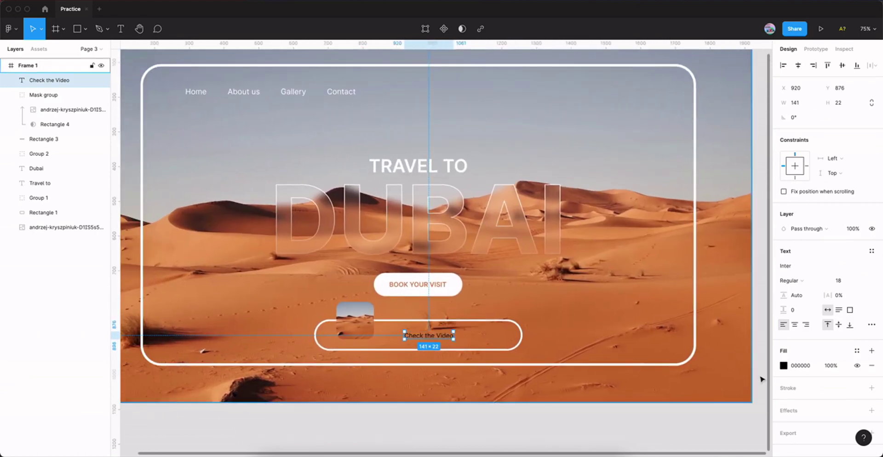
pyautogui.click(784, 365)
pyautogui.write('ffffff')
pyautogui.press('Return')
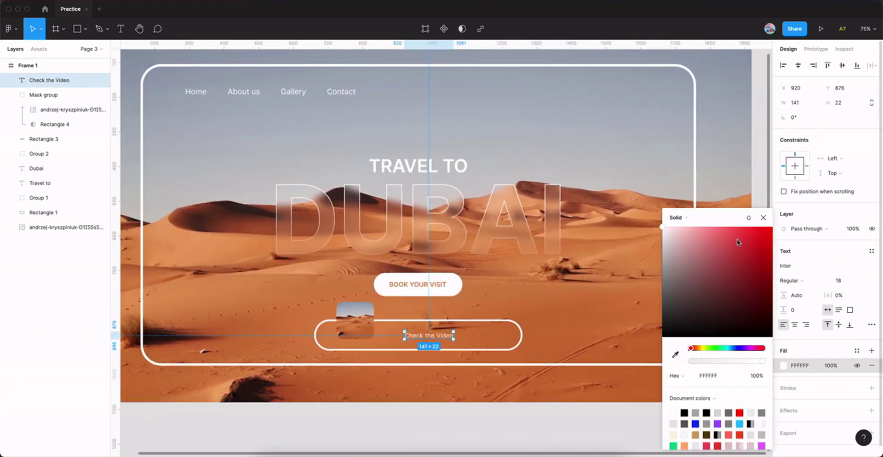
pyautogui.click(764, 218)
# Set the label to font size 26, Semi Bold, all uppercase
pyautogui.click(844, 282)
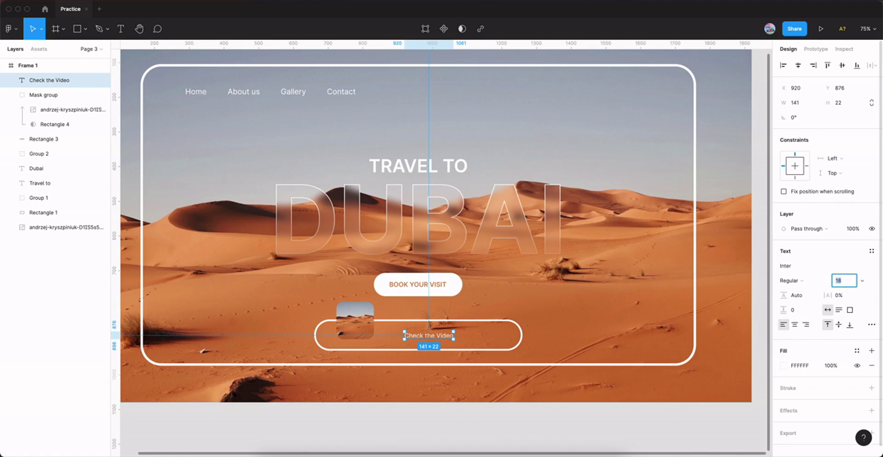
pyautogui.write('28')
pyautogui.press('Return')
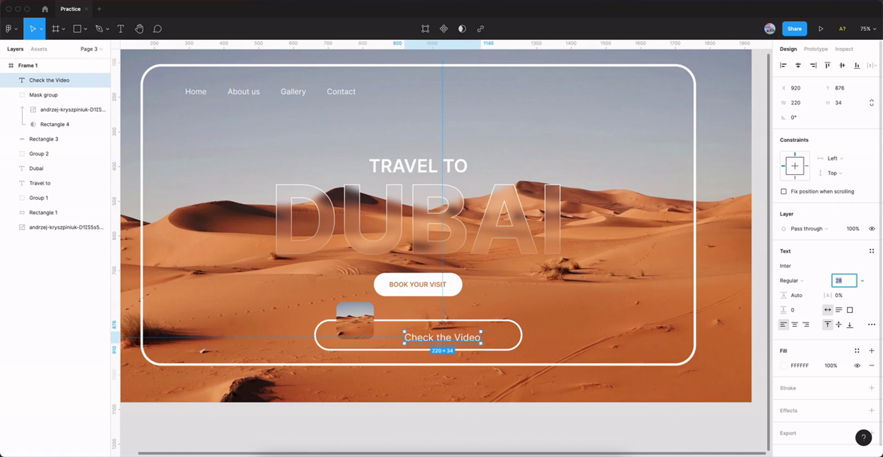
pyautogui.press('Down')
pyautogui.press('Down')
pyautogui.click(793, 281)
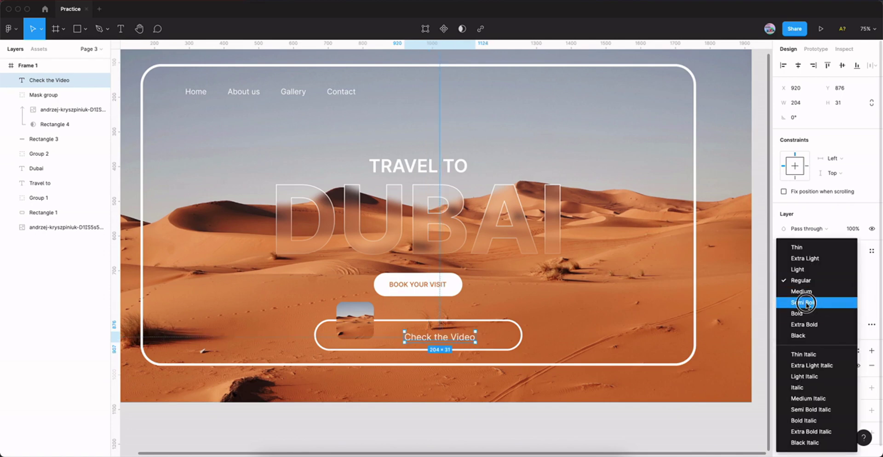
pyautogui.click(807, 303)
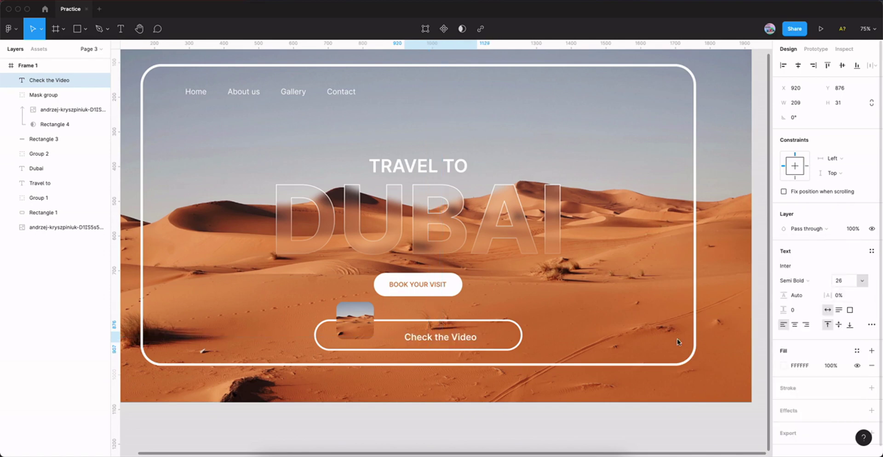
pyautogui.click(872, 325)
pyautogui.click(729, 396)
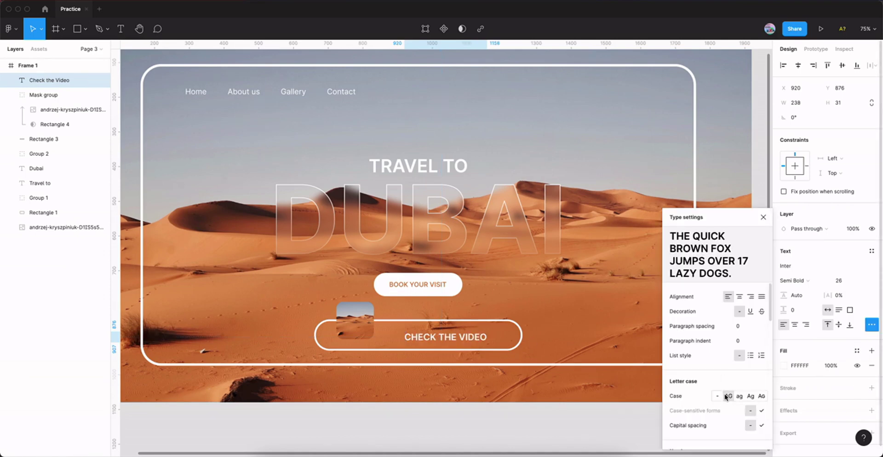
pyautogui.click(763, 218)
# Centre the label vertically in the pill and nudge it right beside the thumbnail
pyautogui.moveTo(456, 328); pyautogui.dragTo(440, 325)
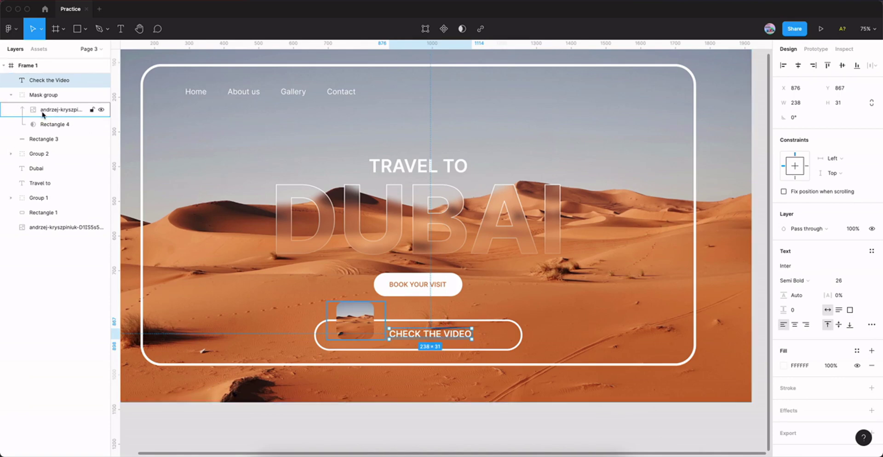
pyautogui.click(11, 95)
pyautogui.keyDown('shift'); pyautogui.click(51, 110); pyautogui.keyUp('shift')
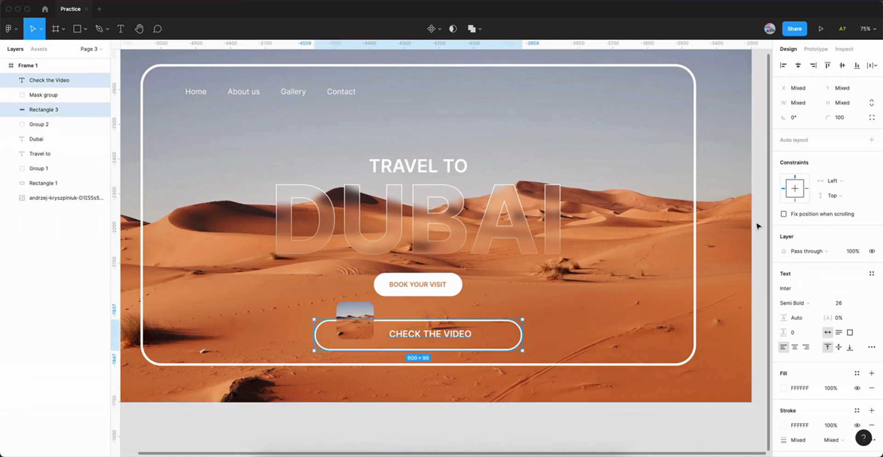
pyautogui.click(842, 65)
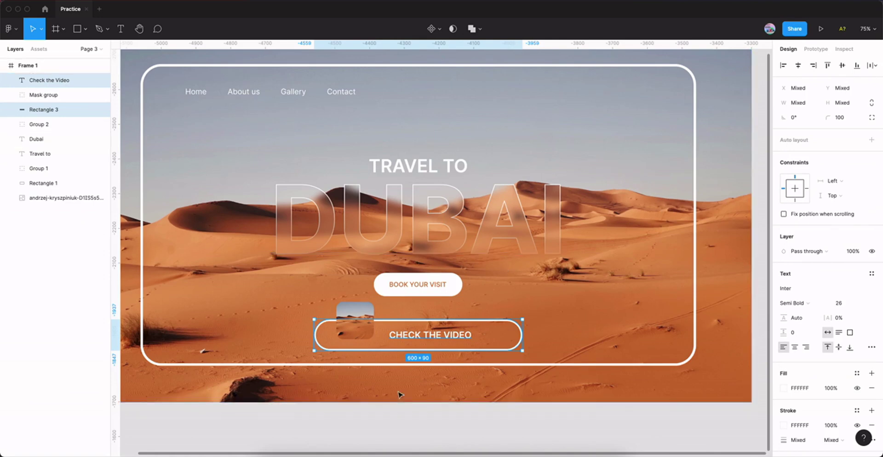
pyautogui.click(424, 335)
pyautogui.press('Right')
pyautogui.press('Right')
pyautogui.press('Right')
pyautogui.press('Right')
pyautogui.press('Right')
pyautogui.press('Right')
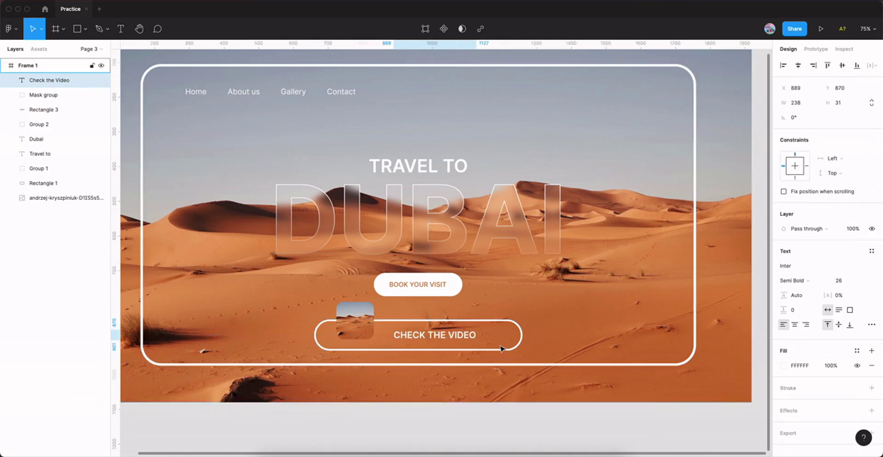
pyautogui.press('Right')
pyautogui.press('Right')
pyautogui.press('Right')
pyautogui.press('Right')
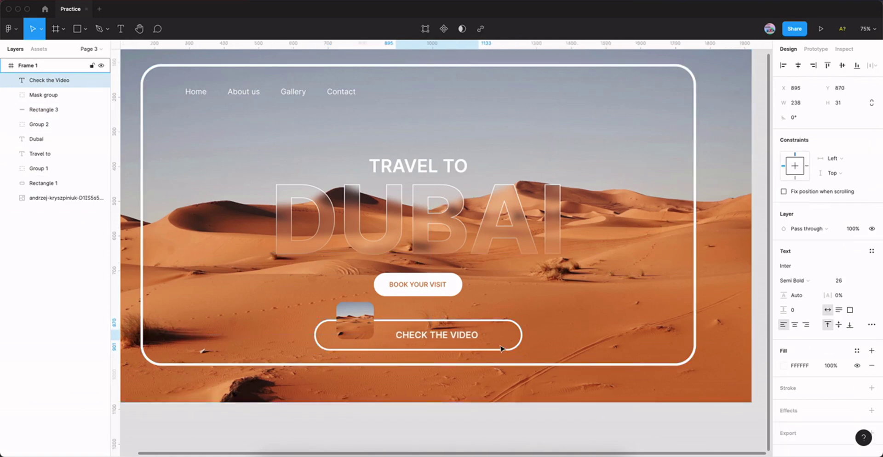
pyautogui.press('Right')
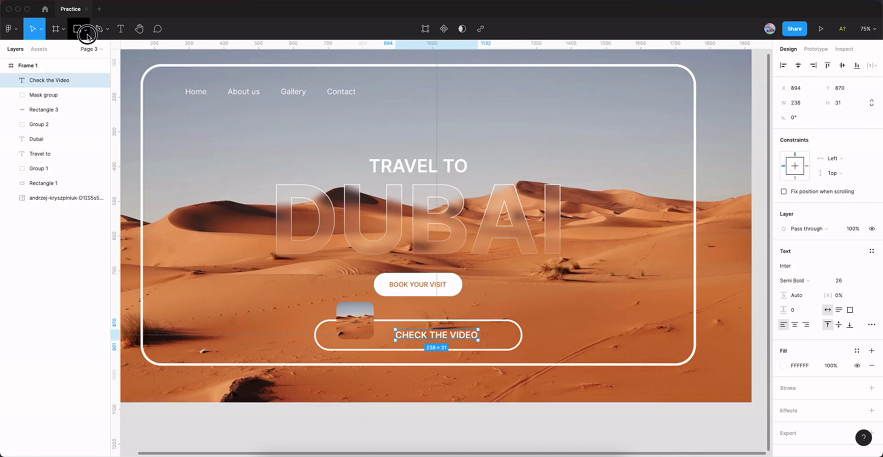
# Draw a polygon triangle beside BOOK YOUR VISIT and round its corners
pyautogui.click(86, 29)
pyautogui.click(82, 101)
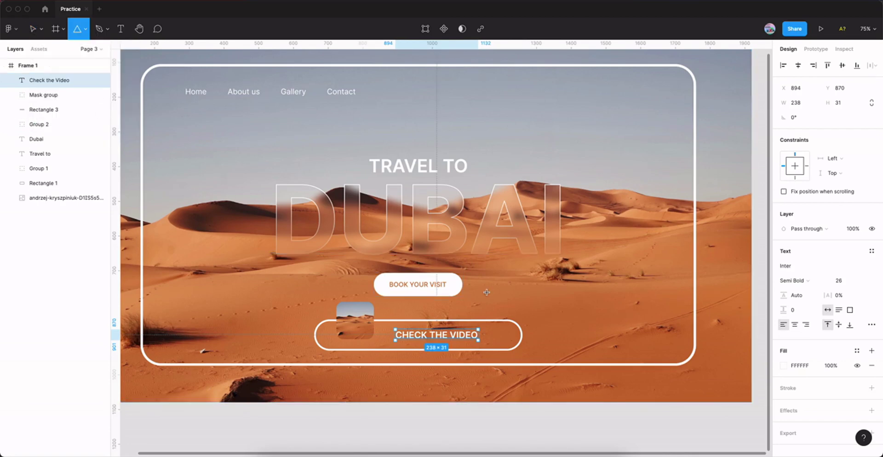
pyautogui.moveTo(476, 283)
pyautogui.mouseDown()
pyautogui.moveTo(496, 303)
pyautogui.moveTo(476, 308)
pyautogui.mouseUp()
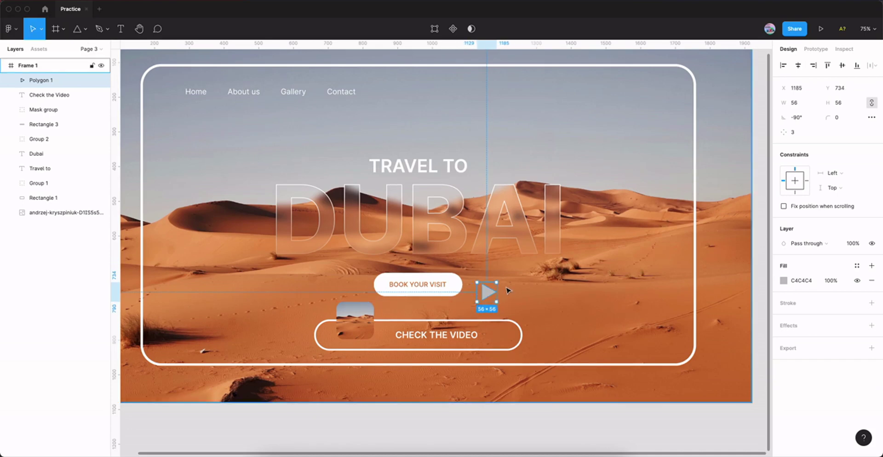
pyautogui.click(844, 118)
pyautogui.write('1')
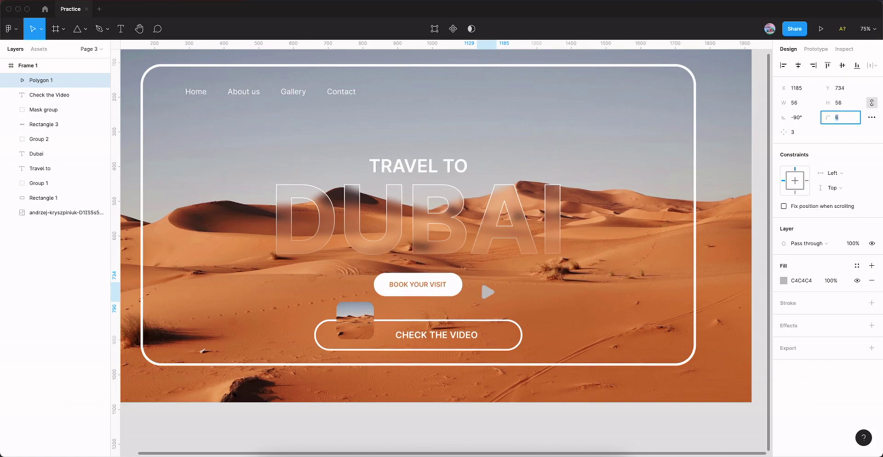
# Fill the triangle white (FFFFFF)
pyautogui.click(784, 281)
pyautogui.click(709, 376)
pyautogui.write('FFFFFF')
pyautogui.press('Return')
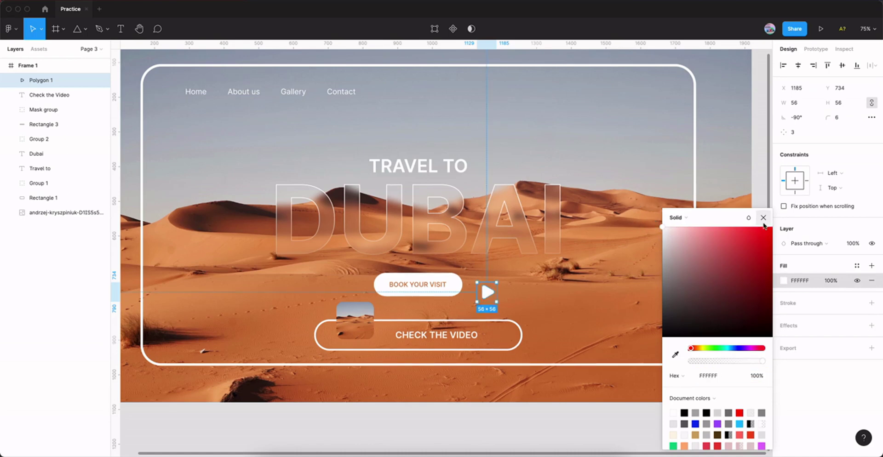
pyautogui.click(764, 218)
# Move the play triangle to the pill's right end, sized 46 × 46
pyautogui.moveTo(490, 297); pyautogui.dragTo(505, 339)
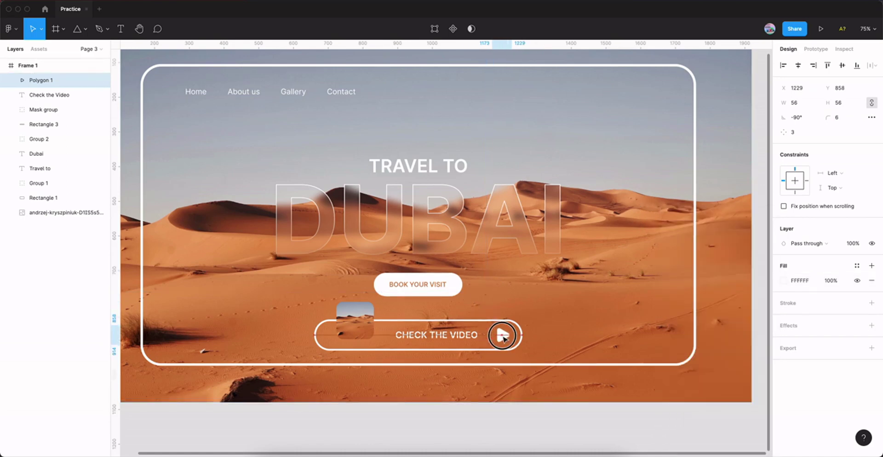
pyautogui.click(840, 103)
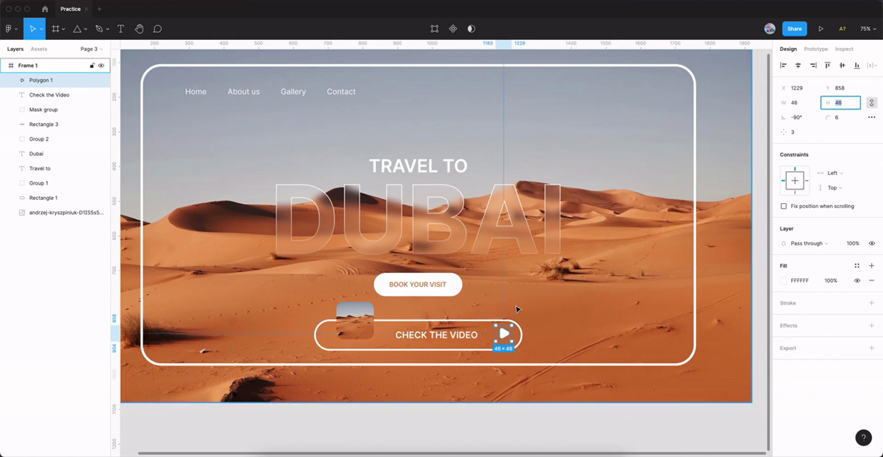
pyautogui.press('Down')
pyautogui.press('Down')
pyautogui.press('Down')
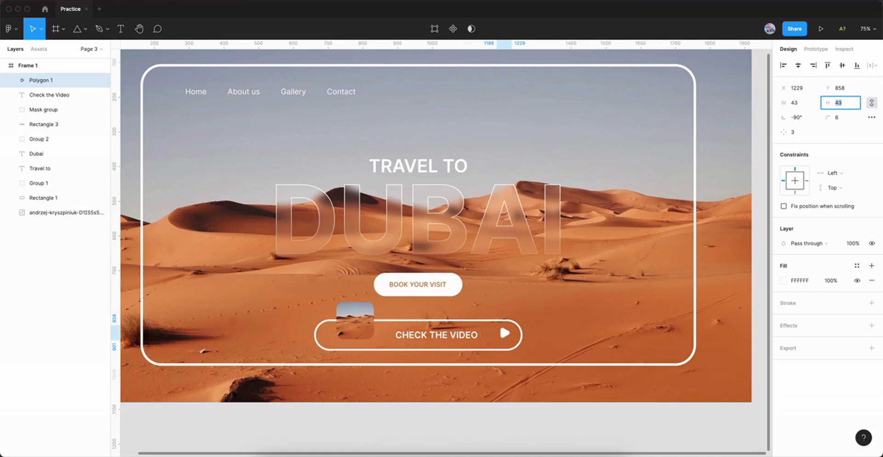
pyautogui.press('Up')
pyautogui.press('Up')
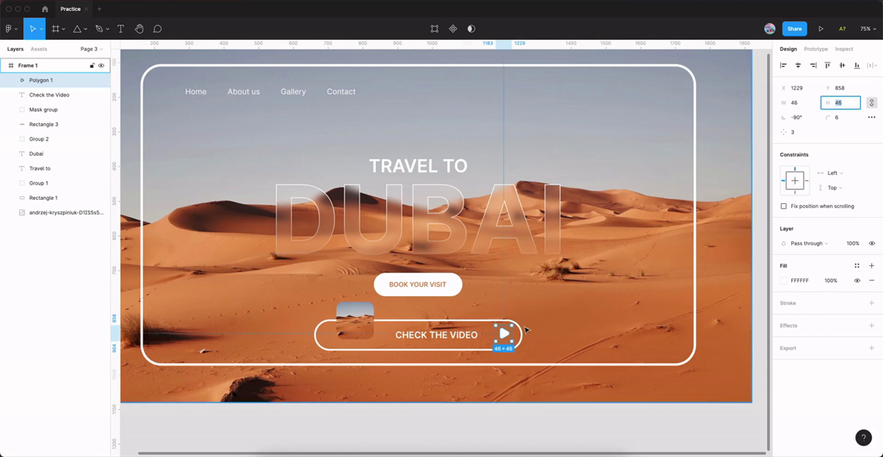
pyautogui.moveTo(504, 334); pyautogui.dragTo(499, 336)
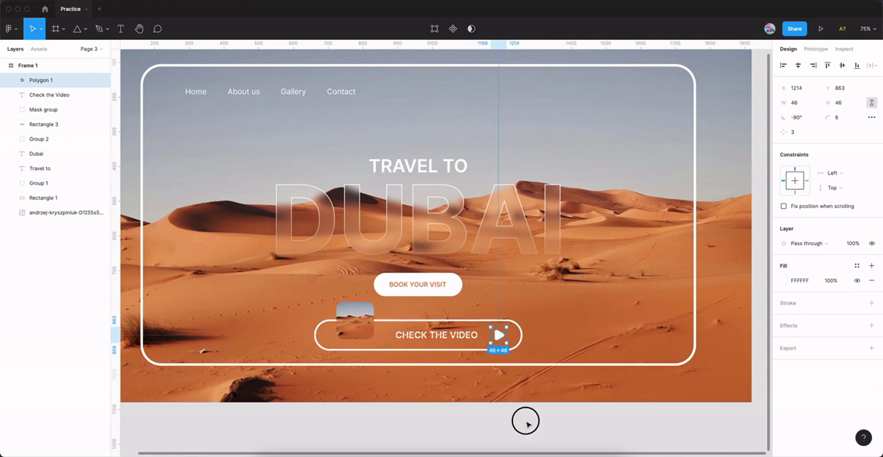
# Check the Mask group thumbnail, clear the selection, and switch to the Ellipse tool
pyautogui.click(527, 423)
pyautogui.scroll(2, 514, 292)
pyautogui.click(524, 316)
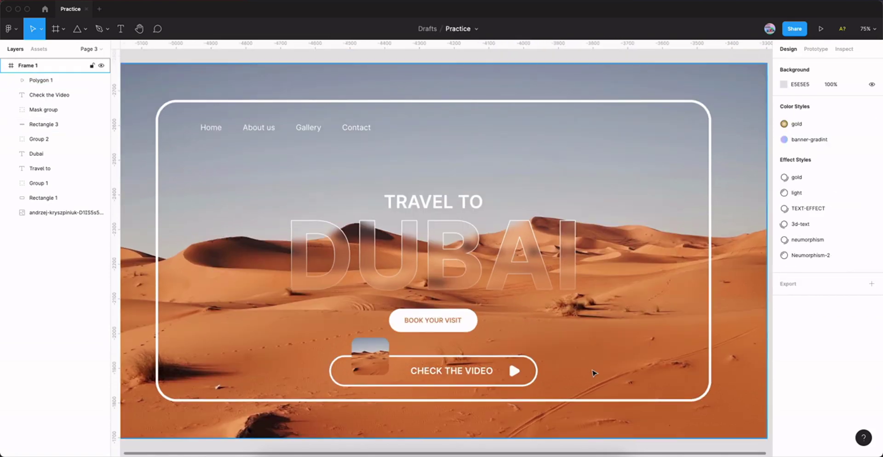
pyautogui.scroll(1, 543, 321)
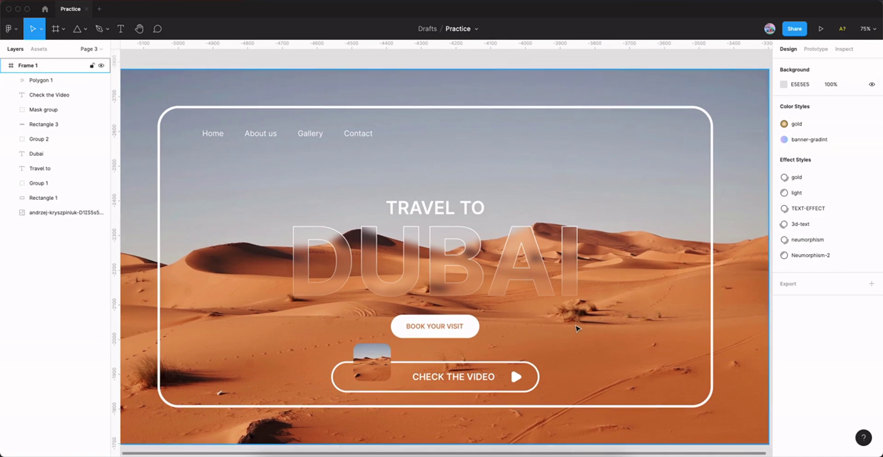
pyautogui.click(43, 110)
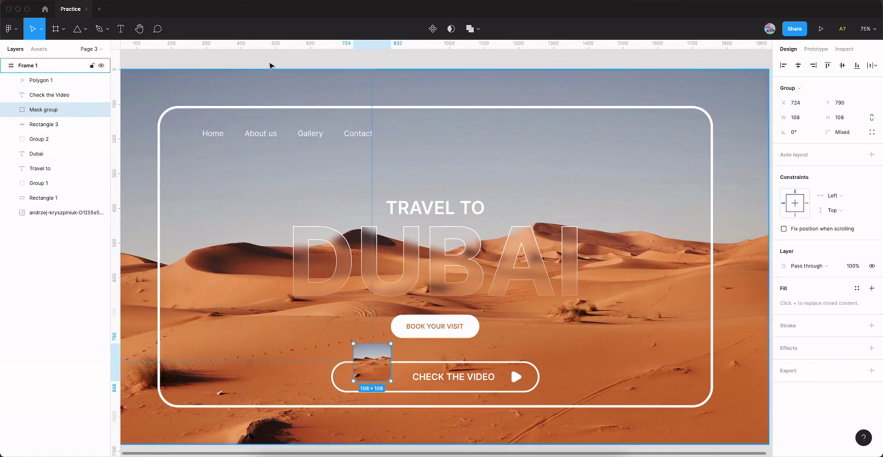
pyautogui.click(271, 66)
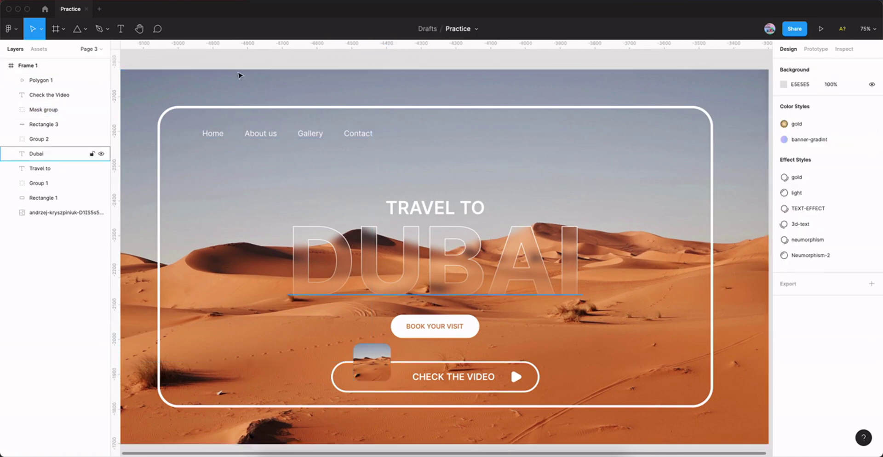
pyautogui.click(86, 29)
pyautogui.click(67, 84)
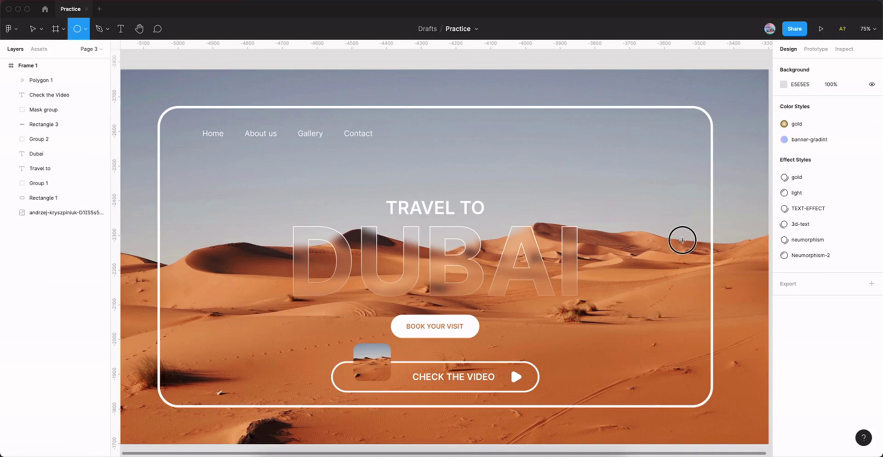
# Draw a 14 × 14 dot on the frame's right side, fill it white, and shift it right and down
pyautogui.moveTo(682, 239); pyautogui.dragTo(677, 234)
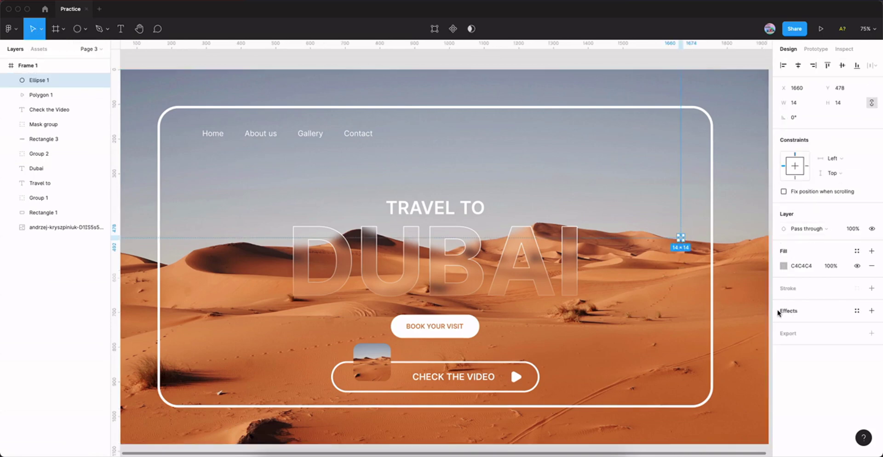
pyautogui.click(783, 265)
pyautogui.moveTo(701, 275); pyautogui.dragTo(663, 216)
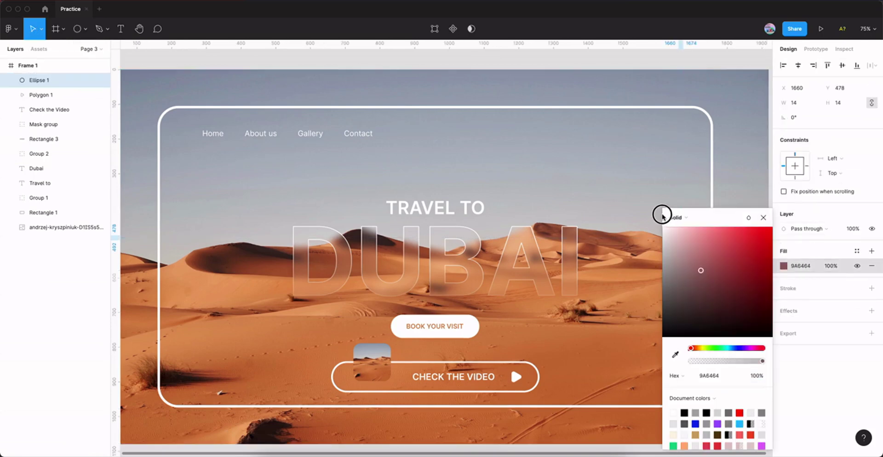
pyautogui.click(761, 217)
pyautogui.scroll(5, 736, 271)
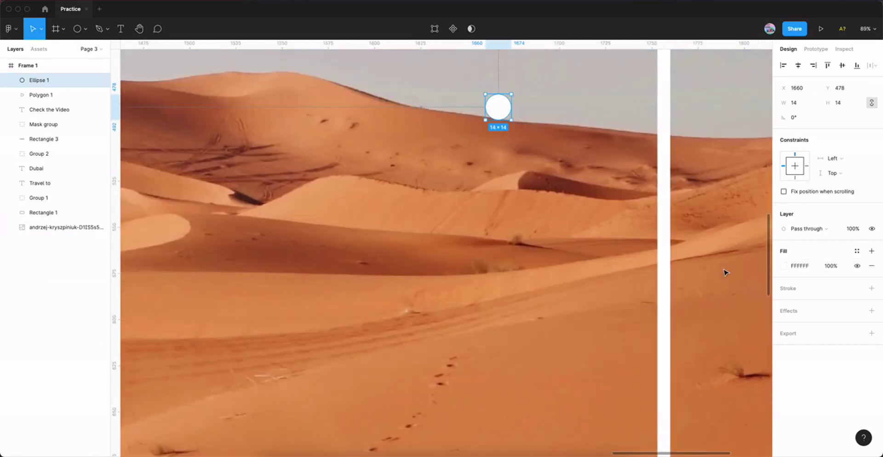
pyautogui.scroll(3, 628, 248)
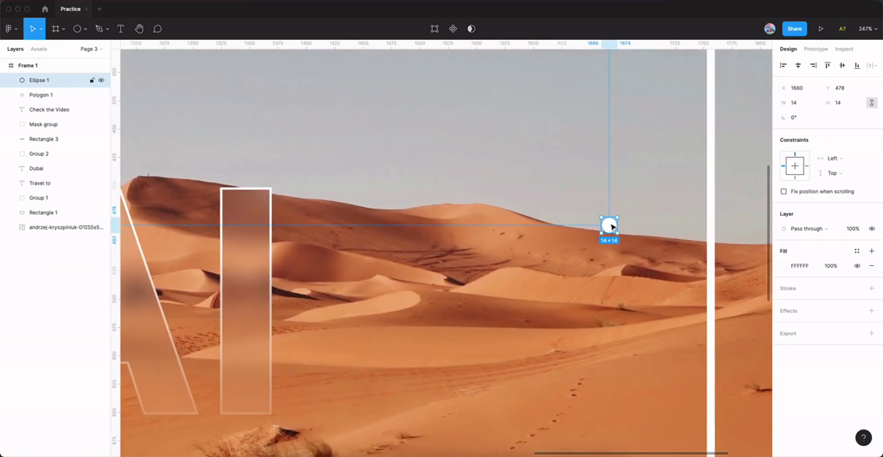
pyautogui.moveTo(607, 227); pyautogui.dragTo(656, 239)
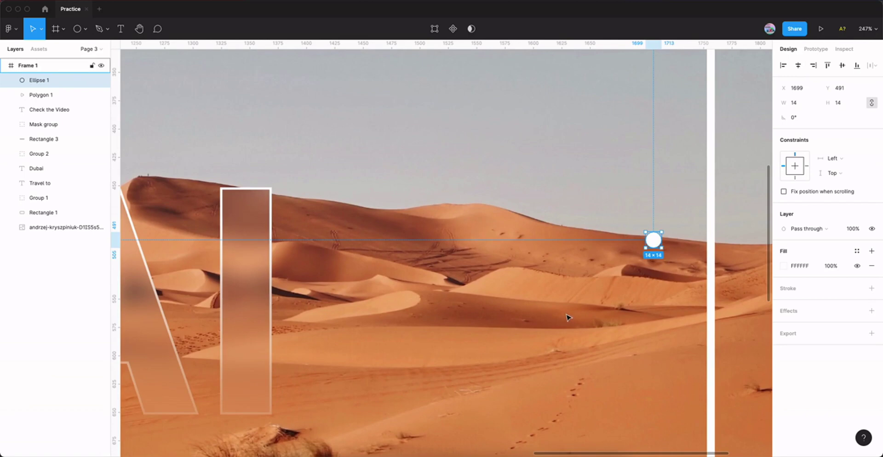
# Add a 'Next' text label below the dot on the right edge
pyautogui.press('t')
pyautogui.click(566, 315)
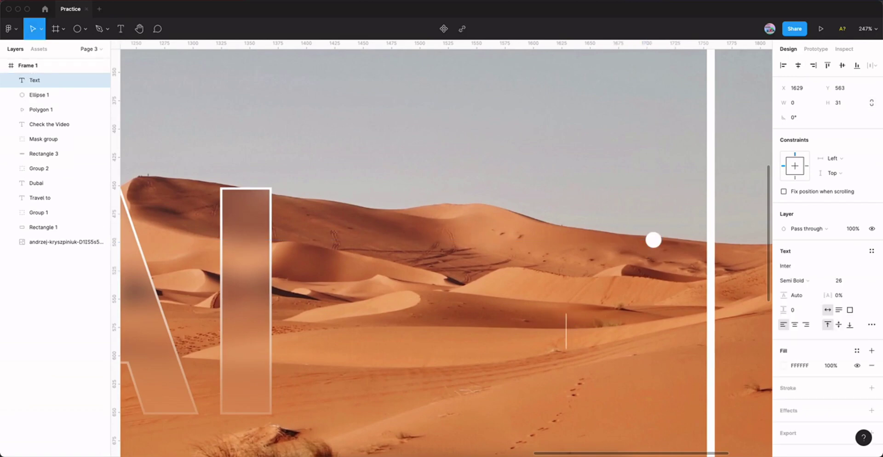
pyautogui.write('Next')
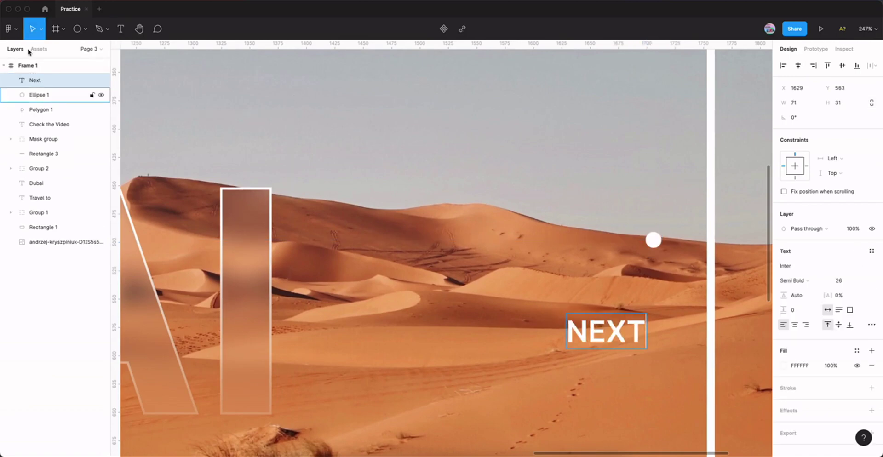
pyautogui.click(545, 250)
pyautogui.press('Escape')
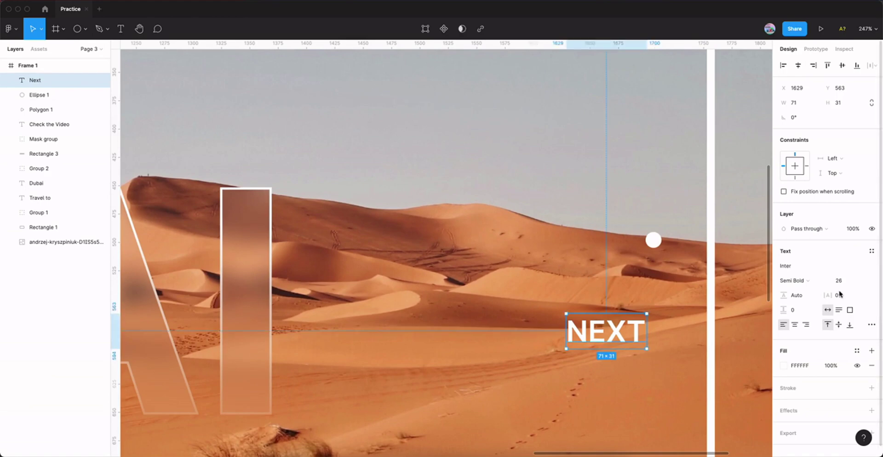
# Style NEXT as Inter Medium 22 and position it just under the dot
pyautogui.click(852, 283)
pyautogui.click(798, 280)
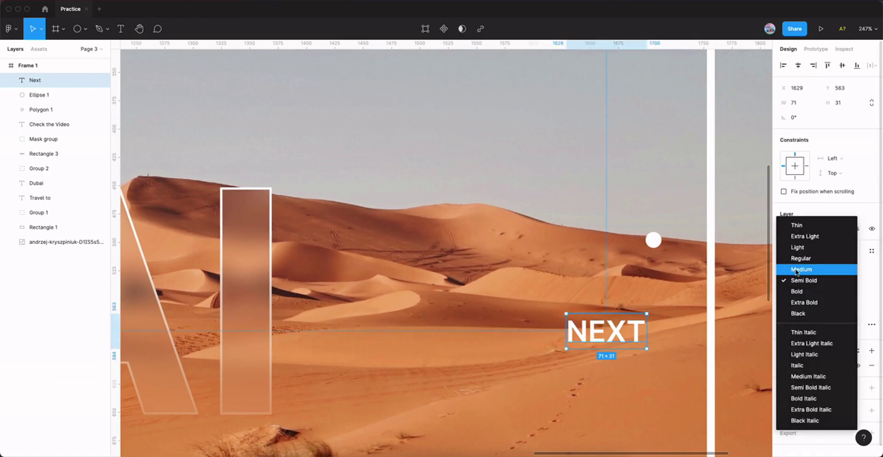
pyautogui.click(799, 270)
pyautogui.click(852, 282)
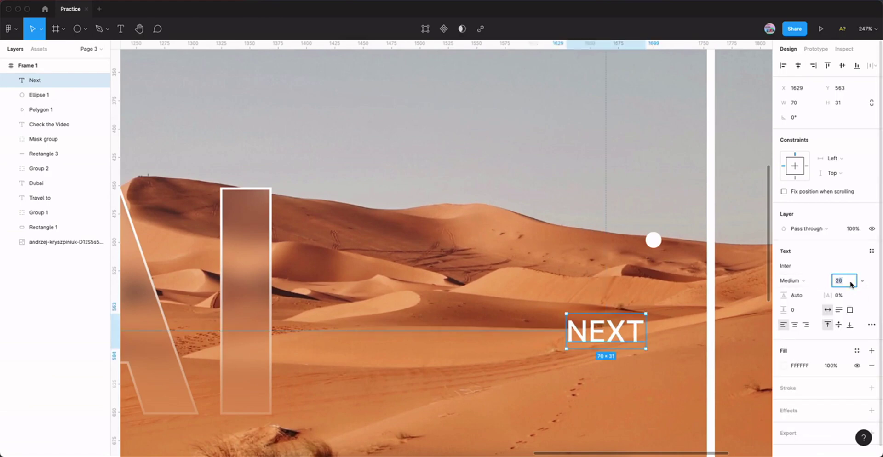
pyautogui.press('Return')
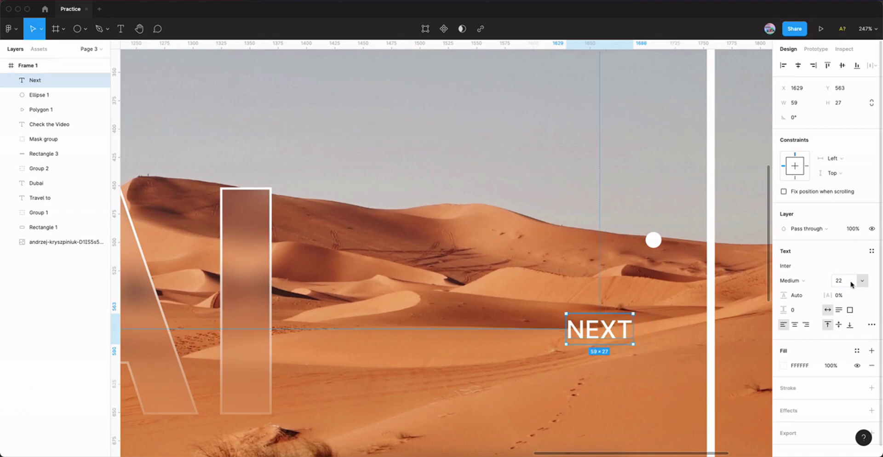
pyautogui.moveTo(605, 328); pyautogui.dragTo(634, 278)
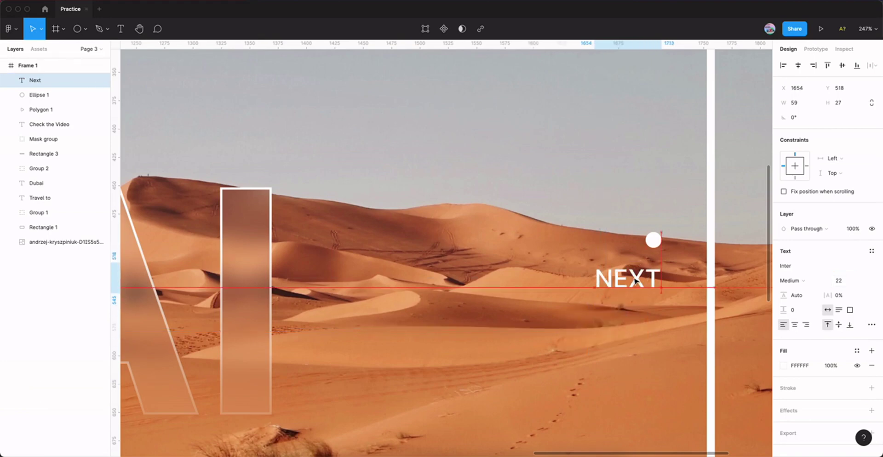
pyautogui.scroll(-3, 665, 260)
pyautogui.scroll(-3, 665, 261)
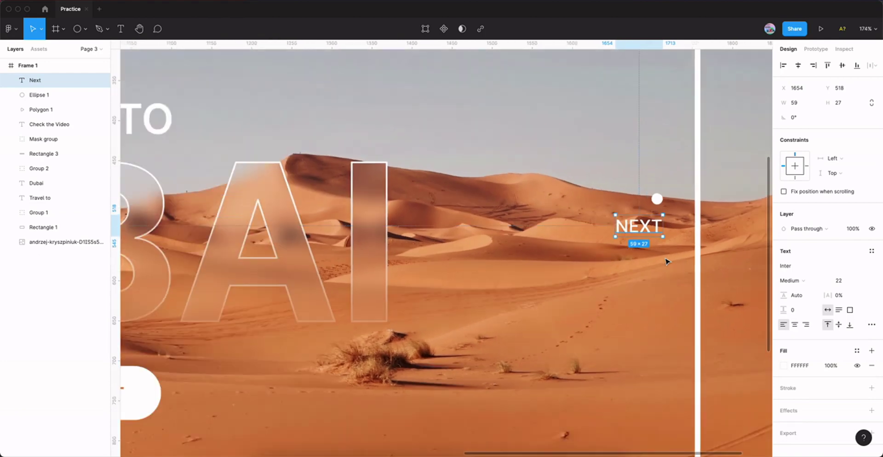
pyautogui.scroll(-3, 665, 262)
pyautogui.scroll(-2, 666, 261)
pyautogui.scroll(-3, 665, 261)
pyautogui.scroll(-2, 667, 261)
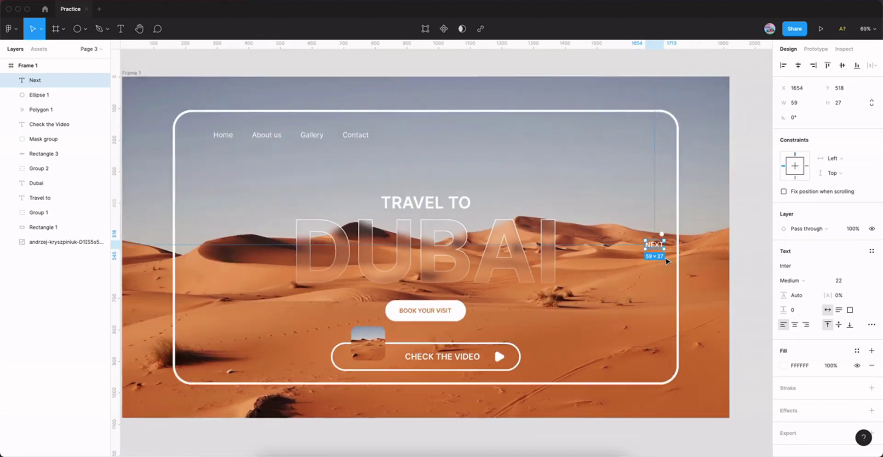
pyautogui.scroll(-2, 662, 256)
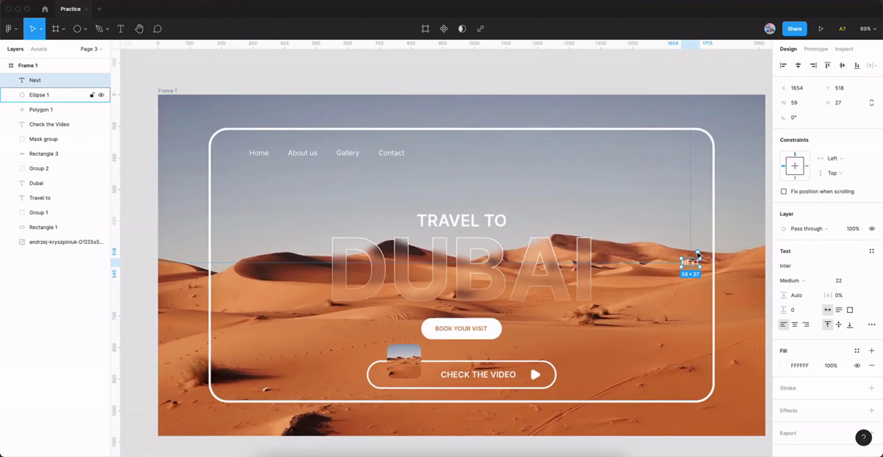
# Group the NEXT label with its dot and duplicate the group to the left side
pyautogui.keyDown('shift'); pyautogui.click(697, 251); pyautogui.keyUp('shift')
pyautogui.hotkey('ctrl', 'g')
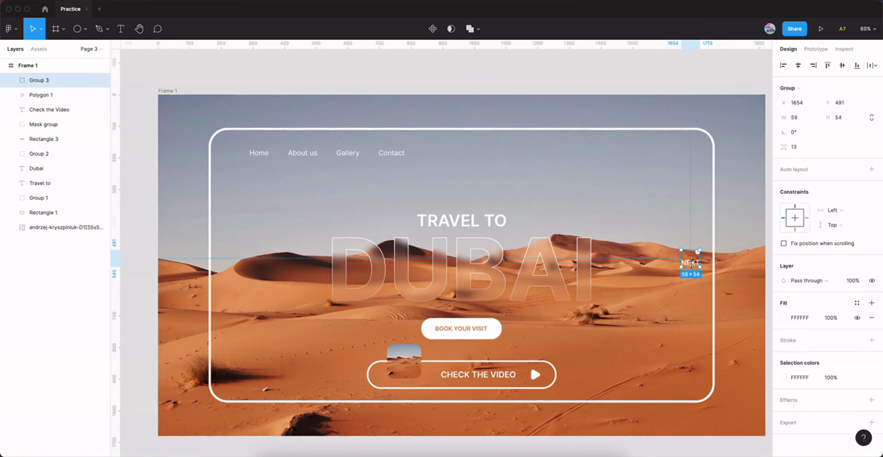
pyautogui.moveTo(693, 265); pyautogui.dragTo(236, 265)
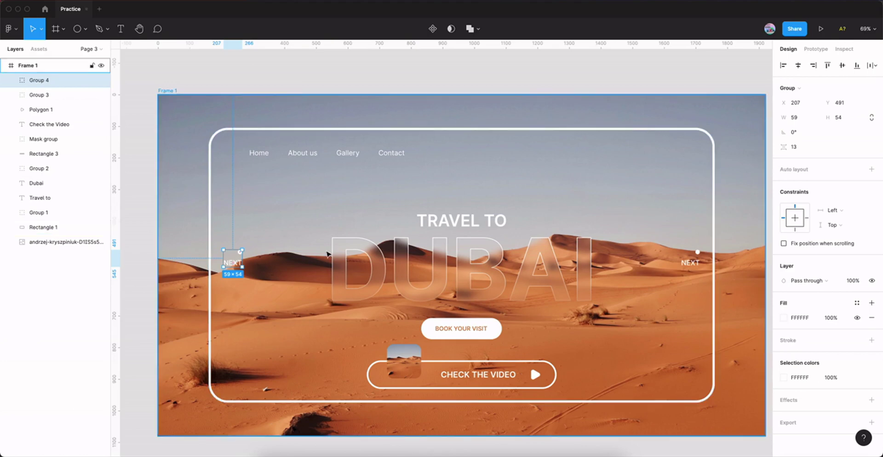
# Change the left copy's label to PREVIOUS, then select both navigation groups
pyautogui.click(11, 80)
pyautogui.click(49, 110)
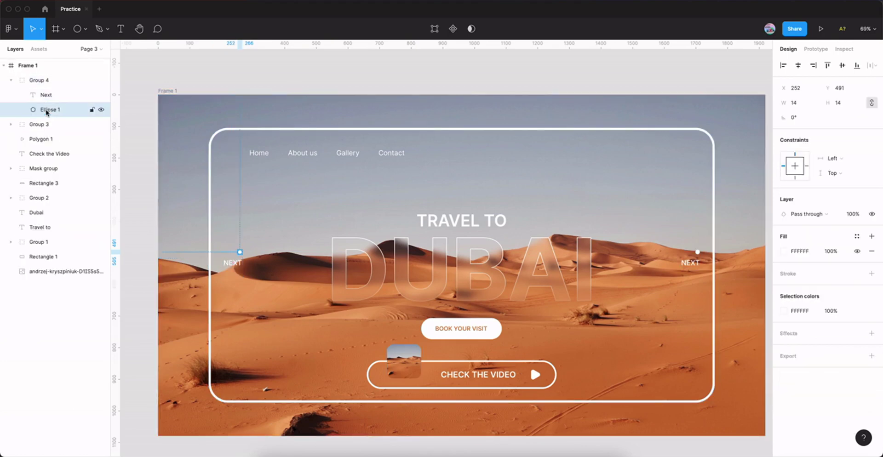
pyautogui.keyDown('shift'); pyautogui.click(46, 95); pyautogui.keyUp('shift')
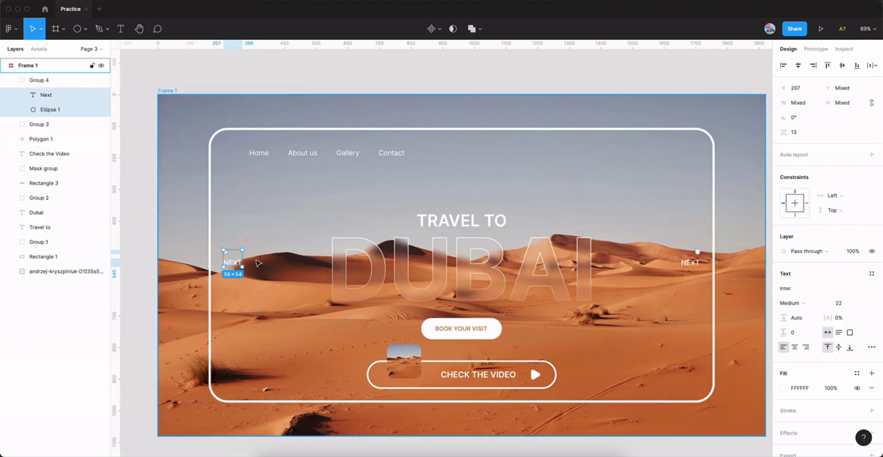
pyautogui.doubleClick(232, 262)
pyautogui.write('Pre')
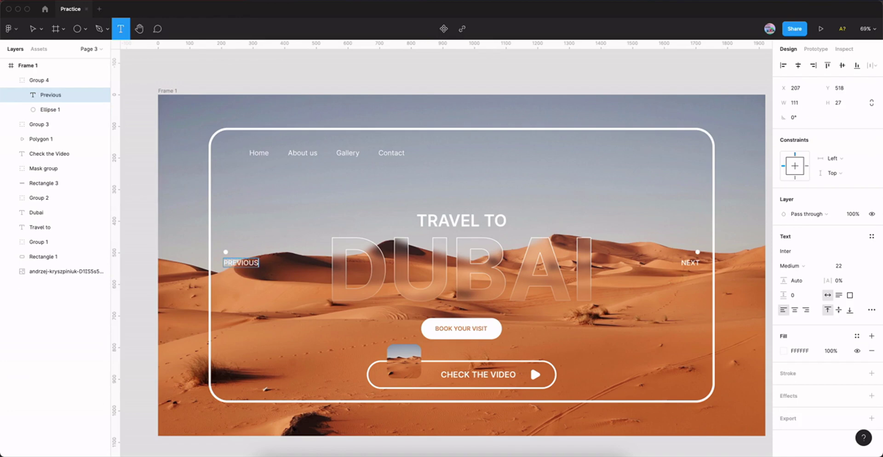
pyautogui.press('Escape')
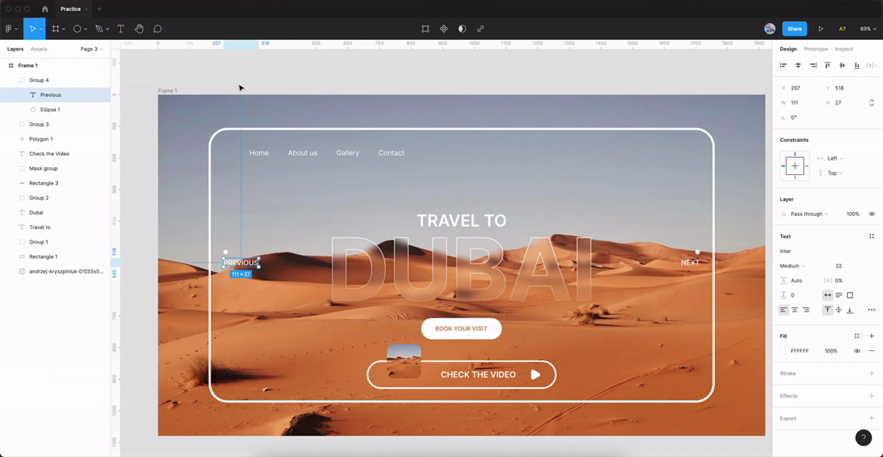
pyautogui.click(11, 80)
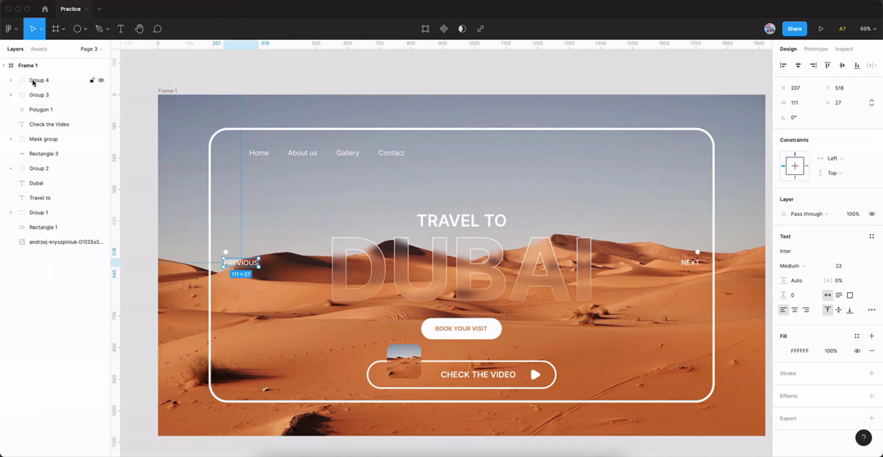
pyautogui.click(41, 82)
pyautogui.keyDown('shift'); pyautogui.click(42, 96); pyautogui.keyUp('shift')
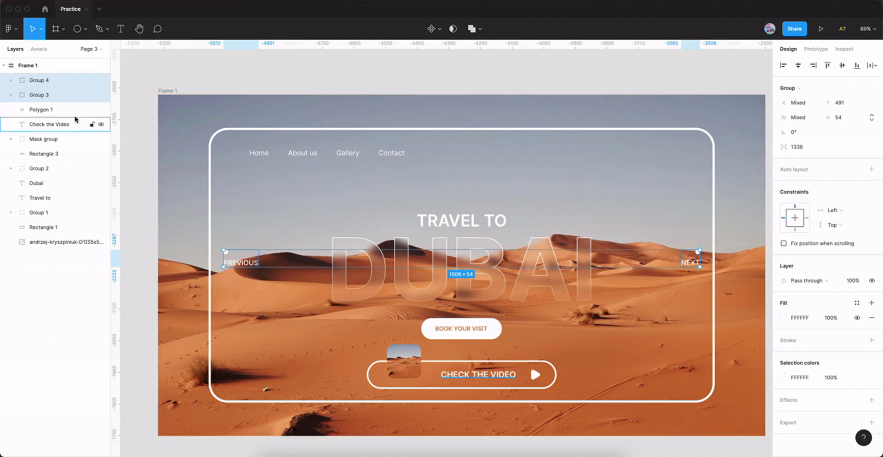
pyautogui.click(335, 82)
pyautogui.moveTo(484, 211); pyautogui.dragTo(477, 191)
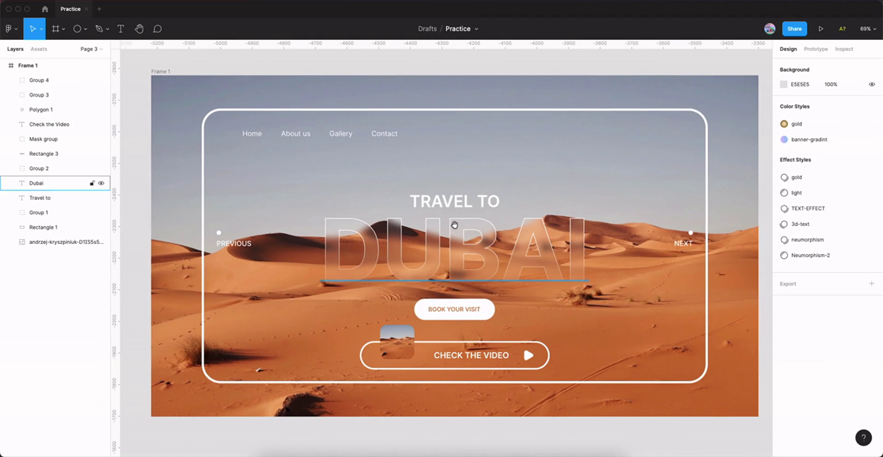
pyautogui.moveTo(455, 224); pyautogui.dragTo(452, 226)
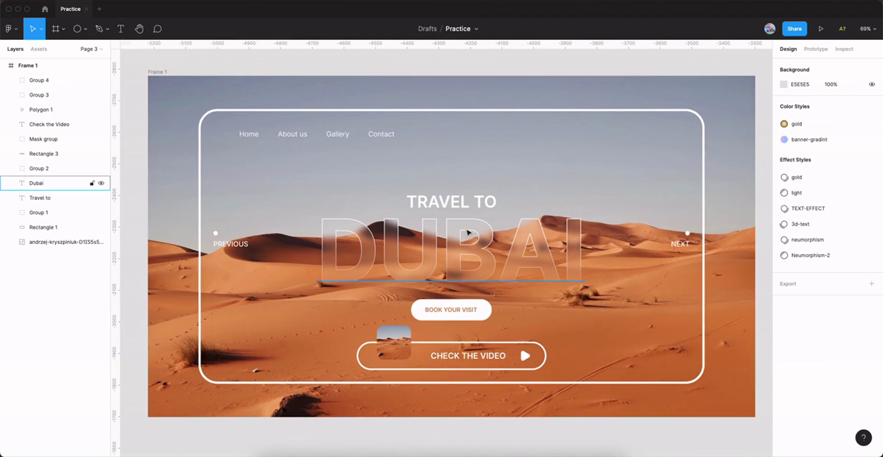
pyautogui.click(293, 135)
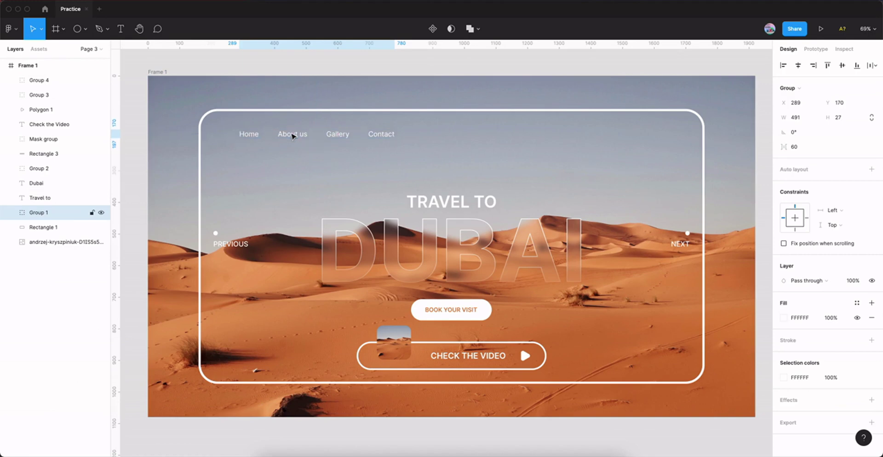
# Change the DUBAI heading's background blur from 20 to 26
pyautogui.click(419, 277)
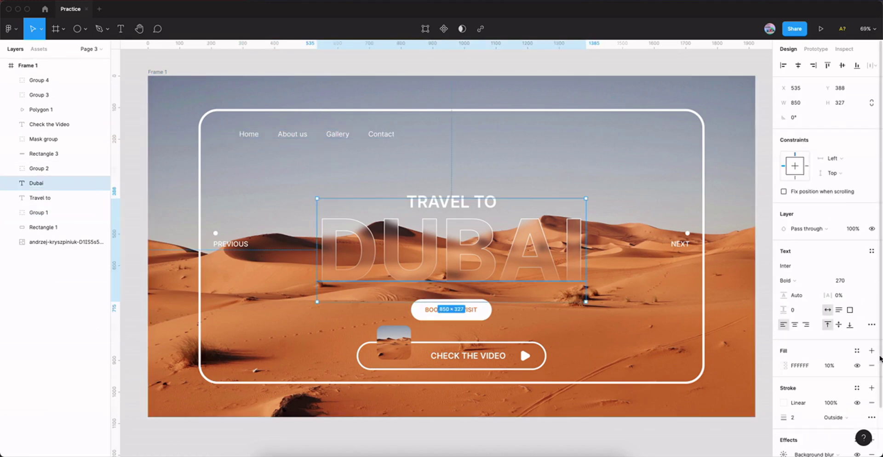
pyautogui.scroll(-2, 828, 398)
pyautogui.click(783, 399)
pyautogui.write('30')
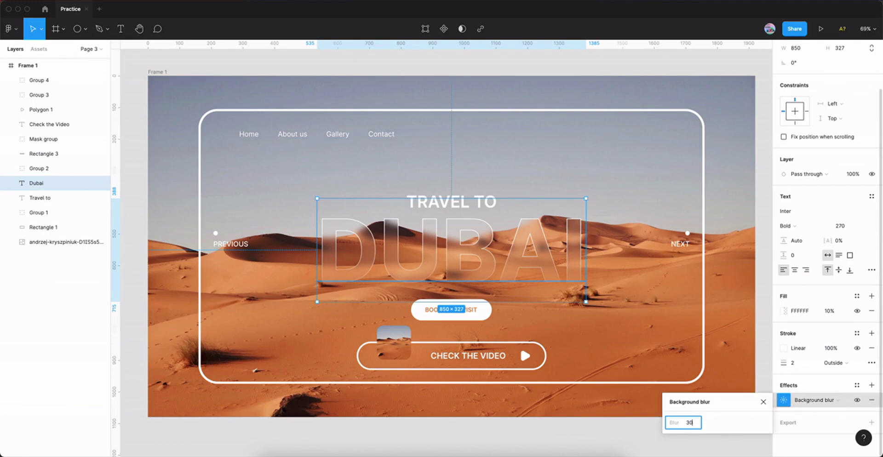
pyautogui.press('Return')
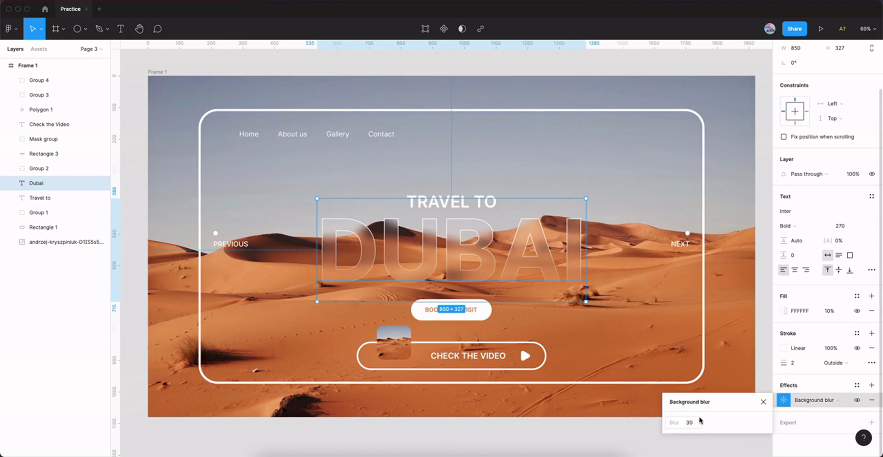
pyautogui.click(698, 423)
pyautogui.write('0')
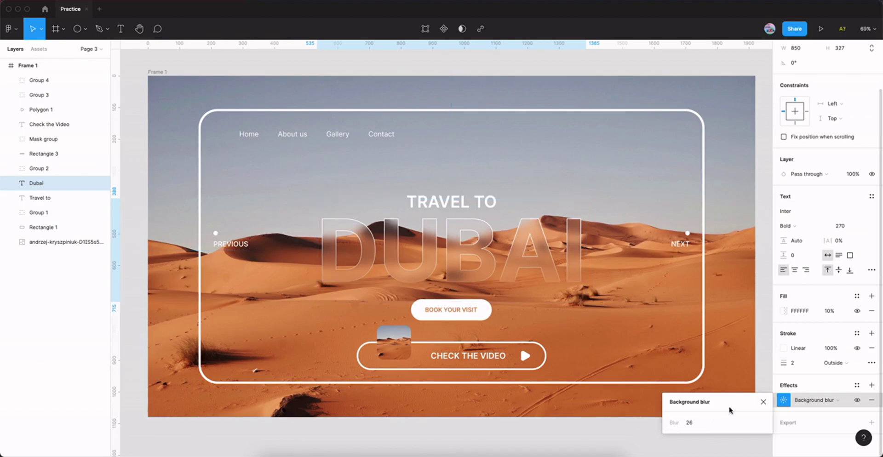
pyautogui.press('Return')
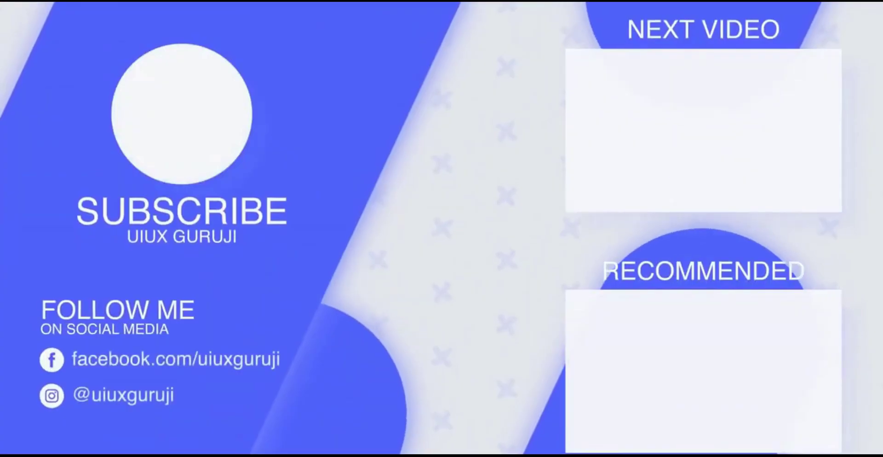